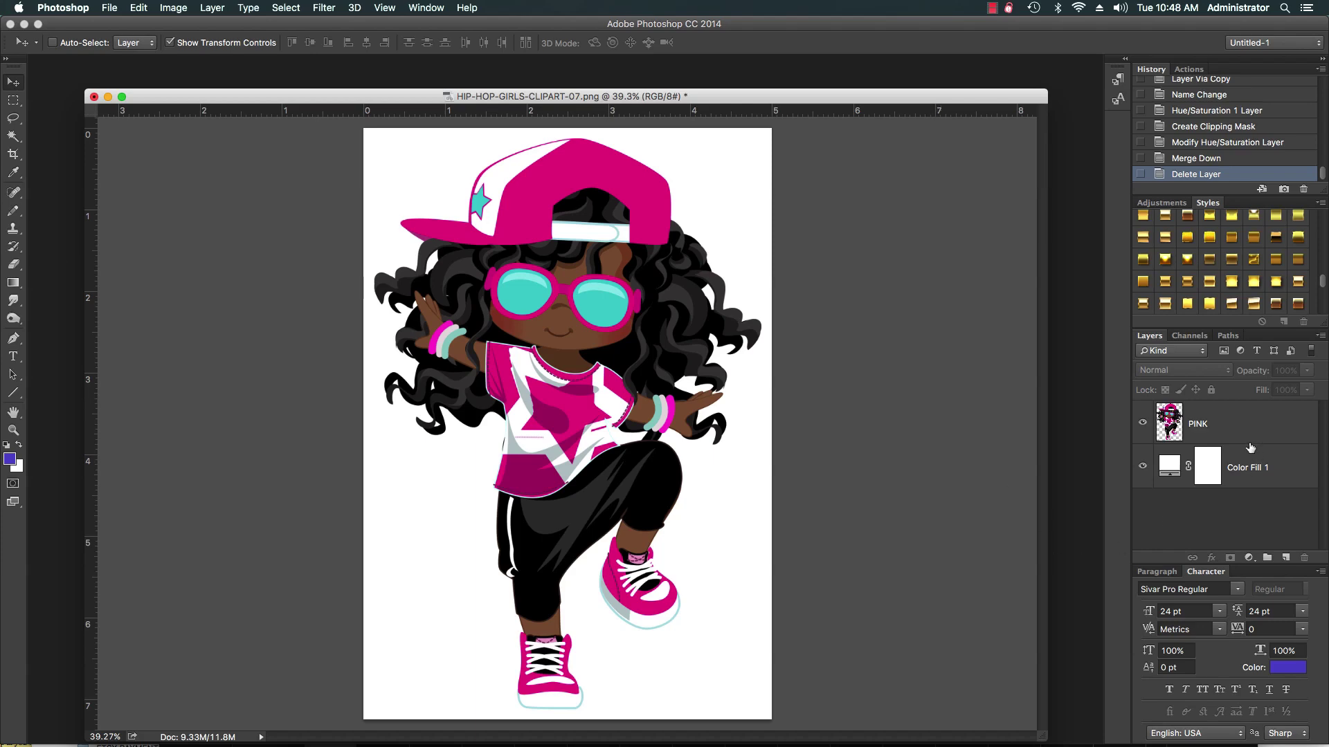
Step: Rename the PINK girl layer to ORIGINAL
double_click(1193, 424)
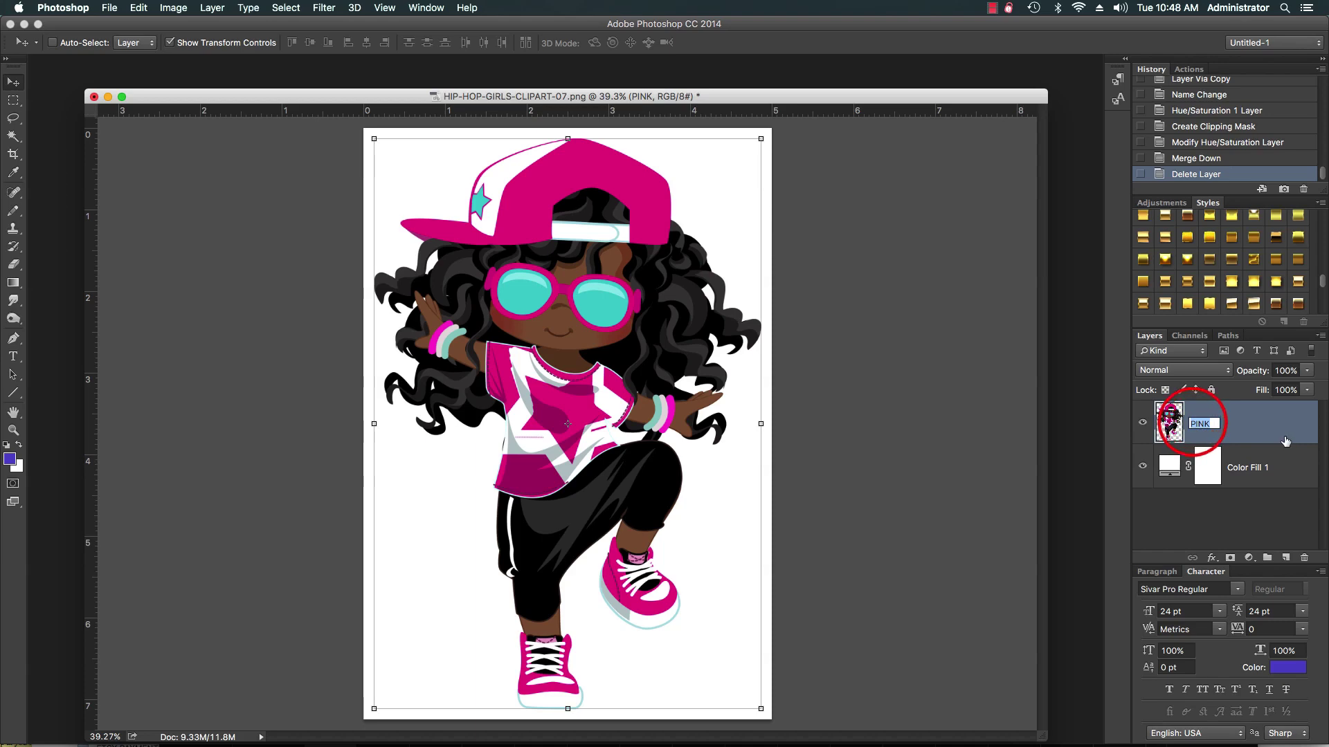
text(ORIGINAL)
key(Return)
click(1263, 424)
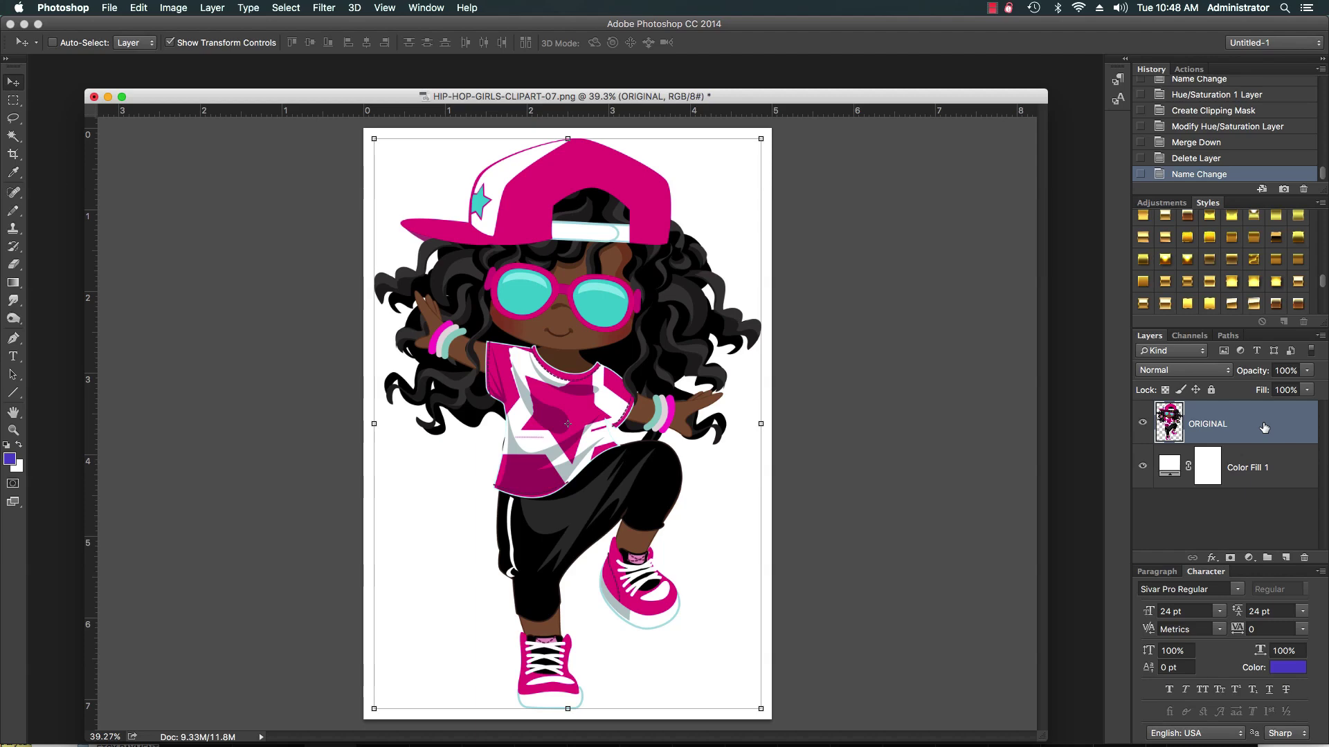
Step: Duplicate ORIGINAL, name the copy PURPLE, and hide the ORIGINAL layer
key(super+j)
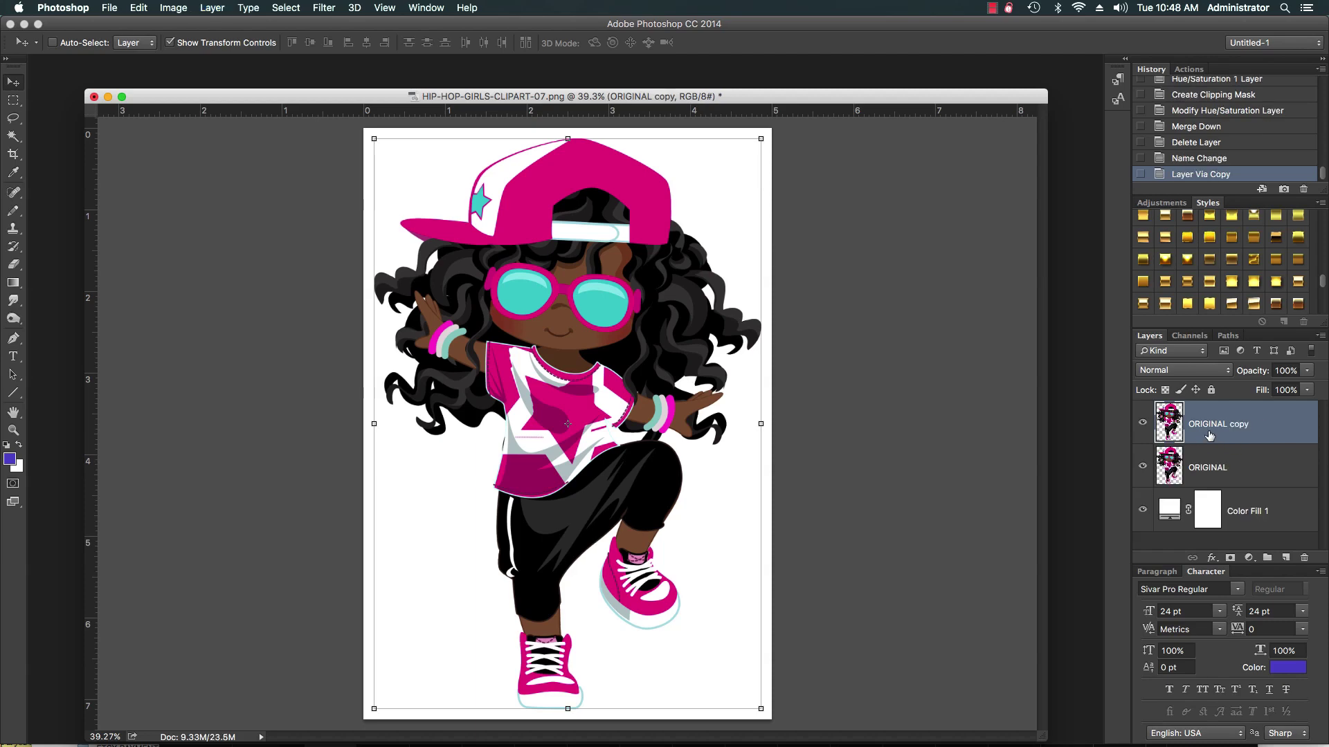
click(1241, 424)
double_click(1240, 425)
text(PURPLE)
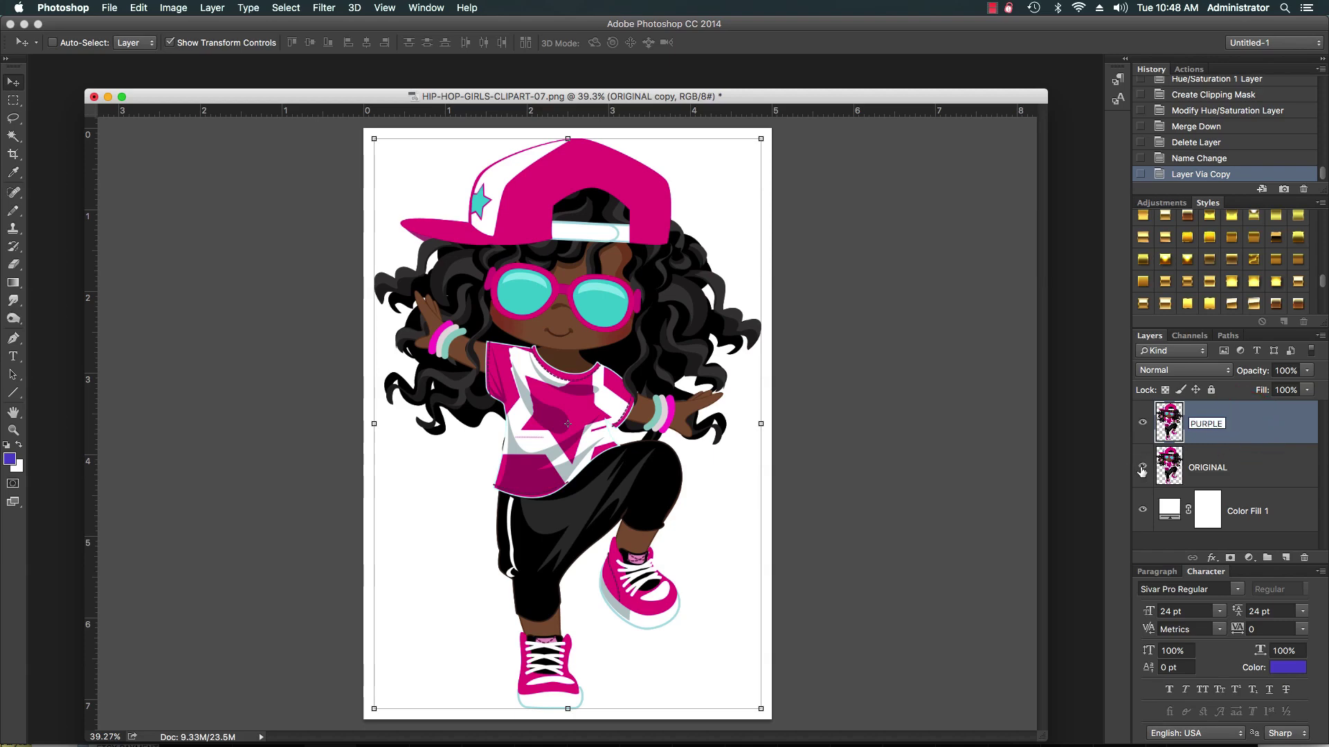
click(1142, 471)
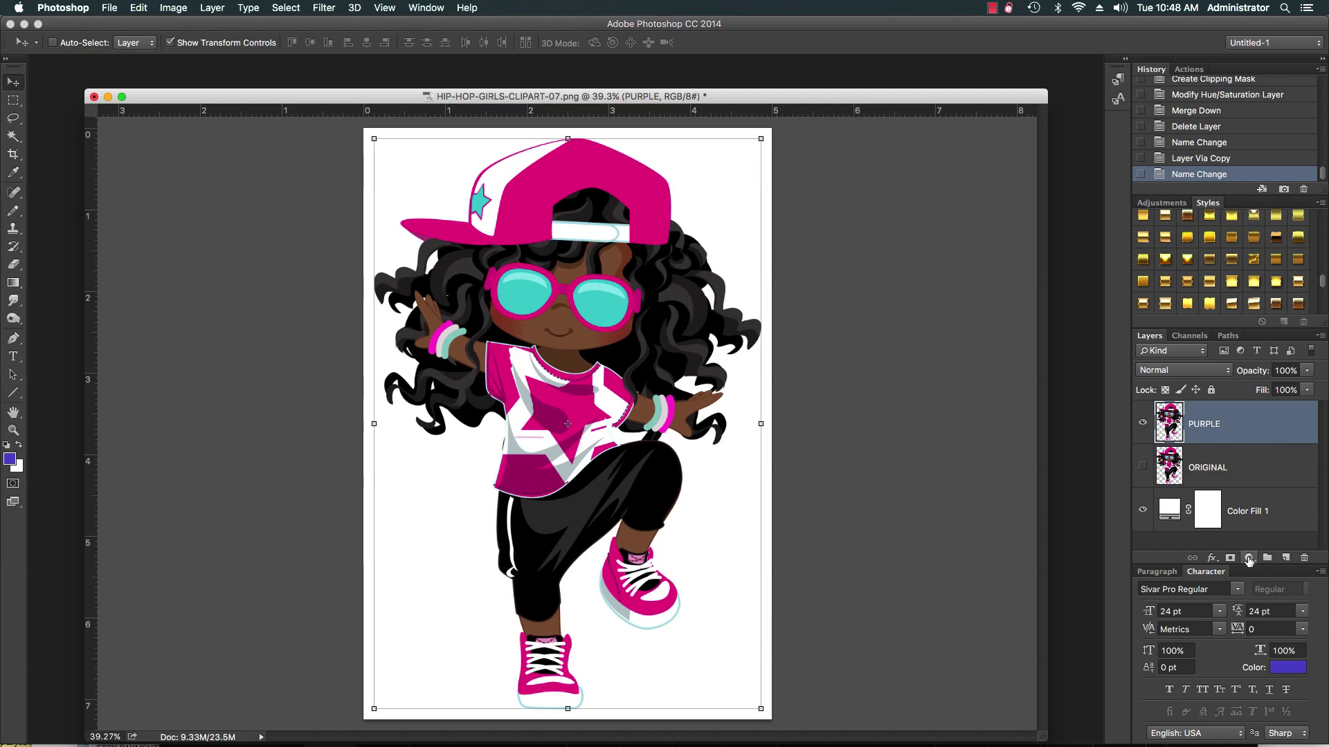
Step: Add a Hue/Saturation layer sampling the cap's magenta, shifting hue toward purple and lowering lightness
click(1248, 559)
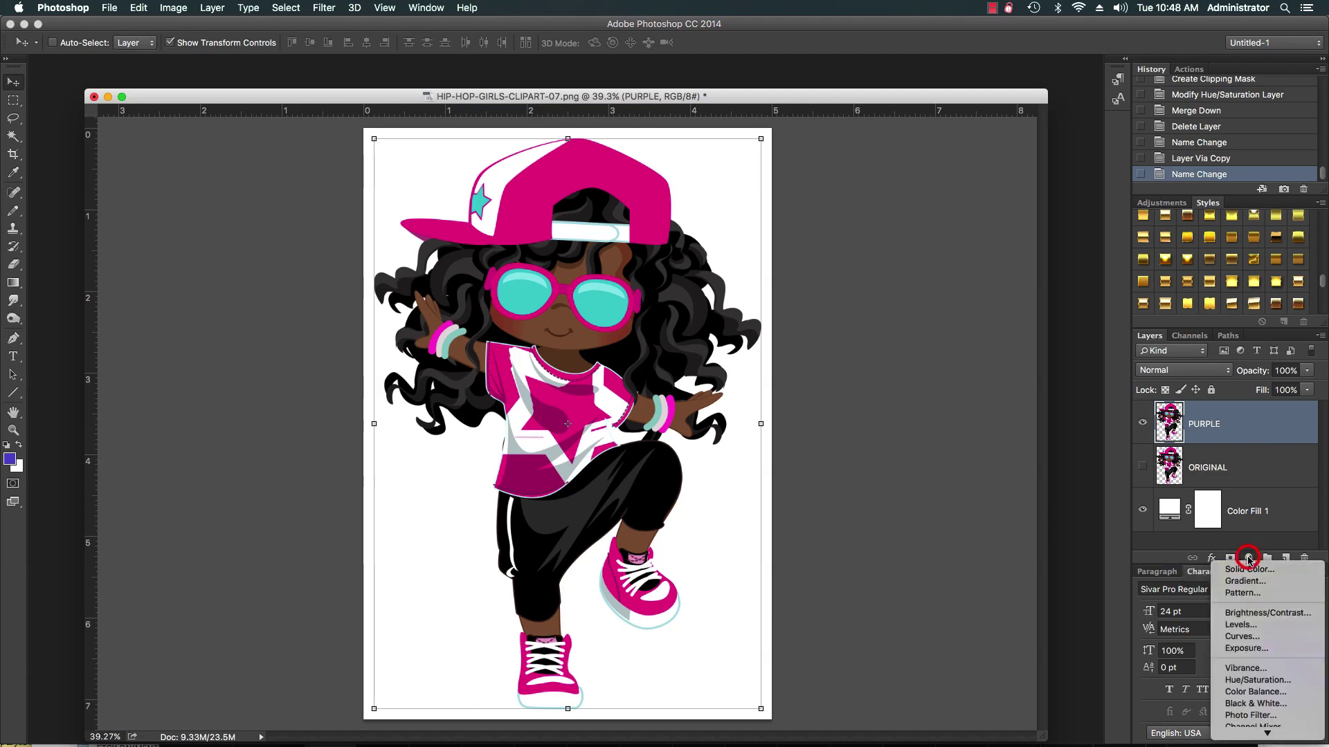
click(1257, 681)
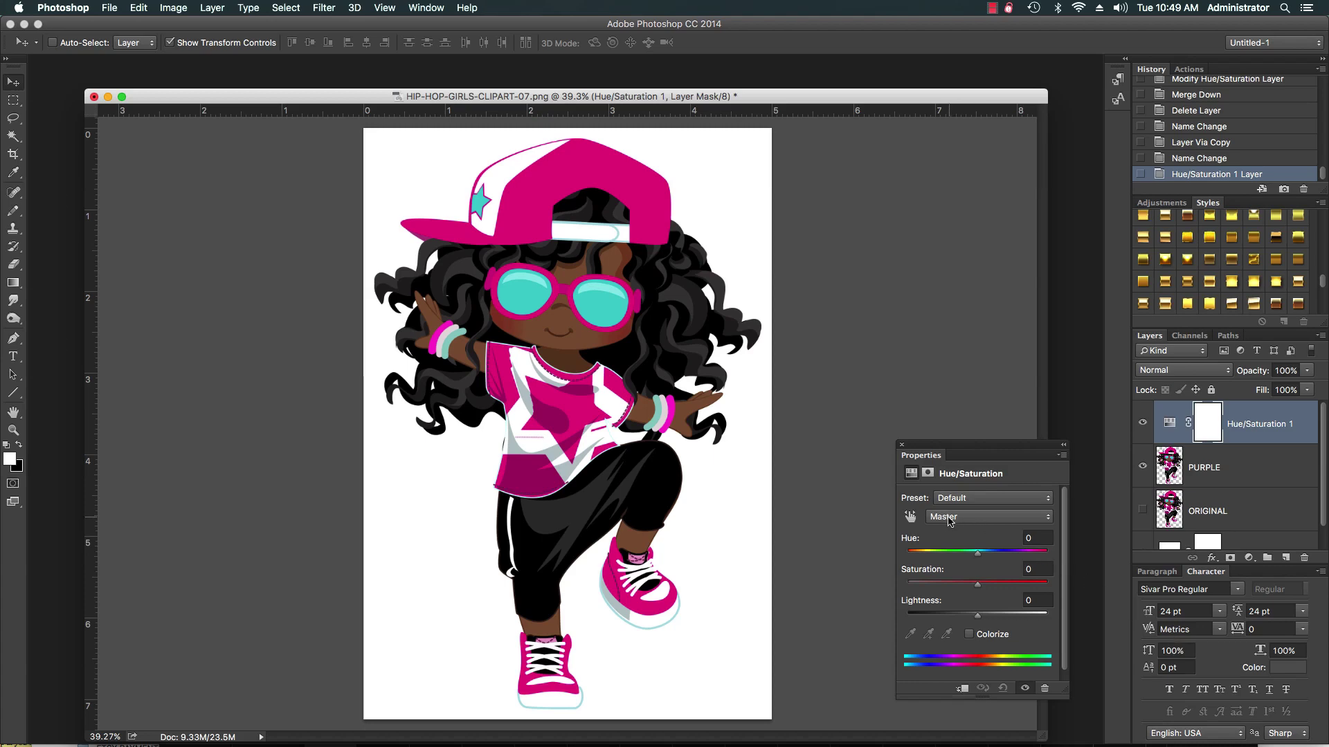
click(910, 517)
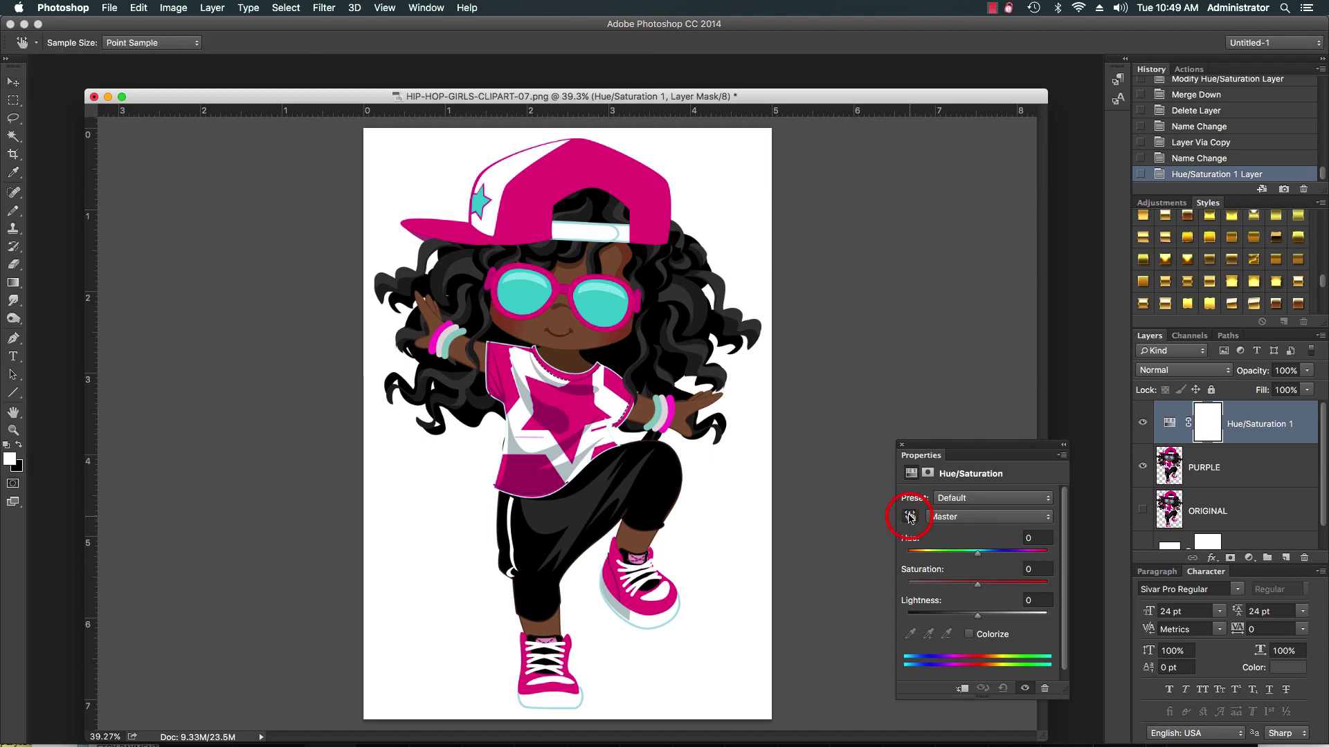
click(600, 165)
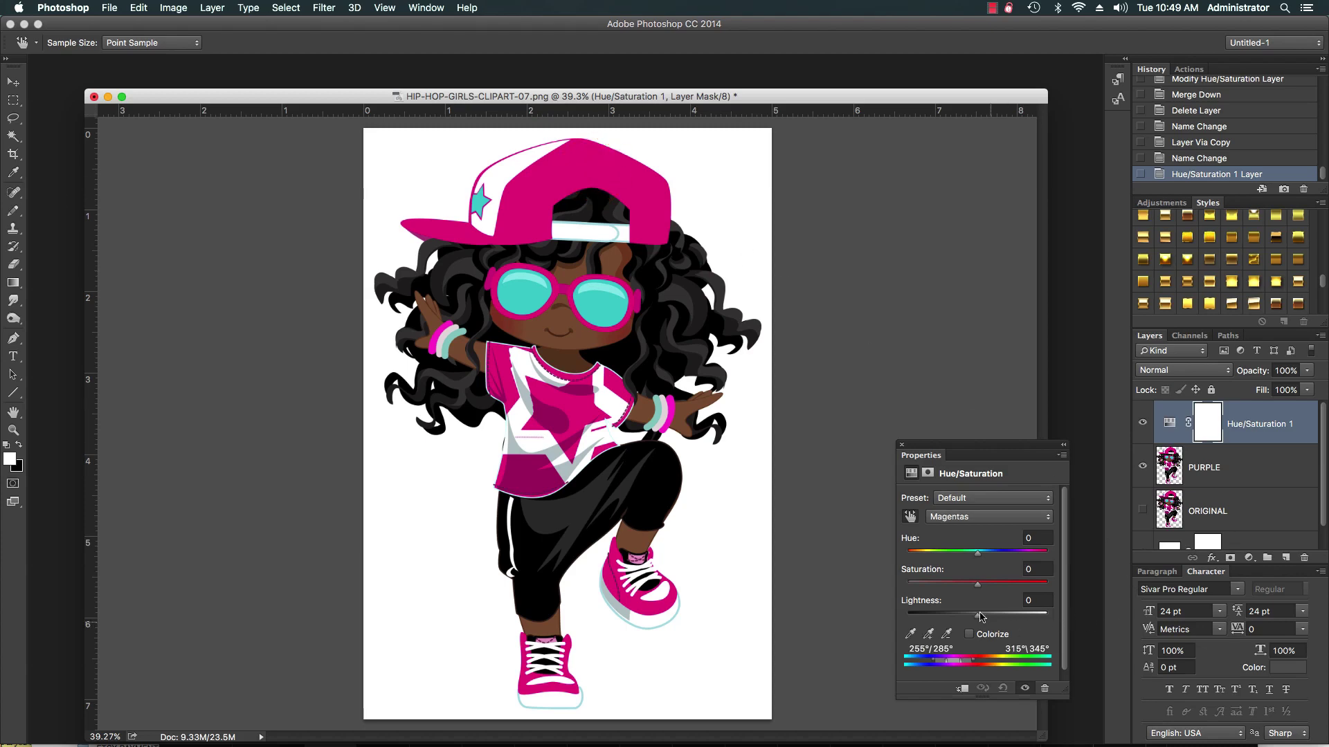
drag(977, 557, 943, 556)
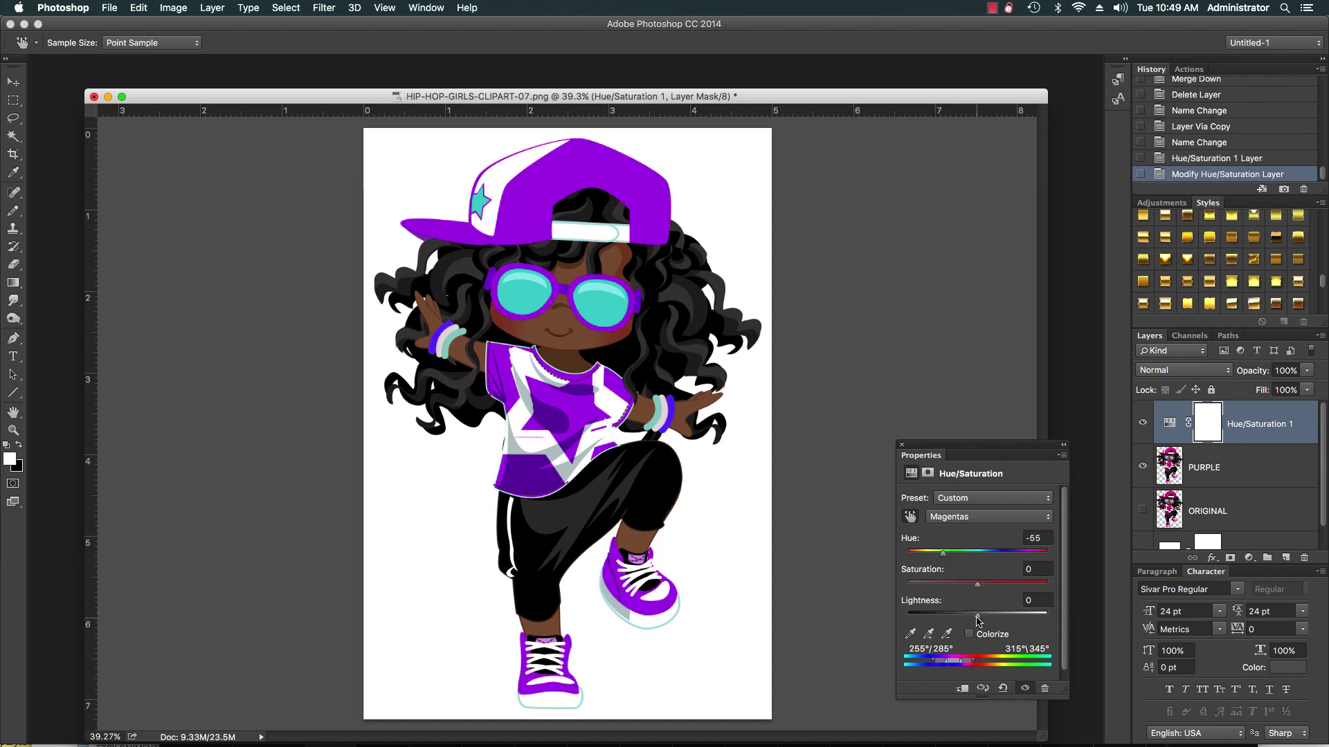
drag(976, 618, 956, 616)
Step: Toggle Hue/Saturation 1 off and on to compare with the pink, then merge it into PURPLE
click(905, 441)
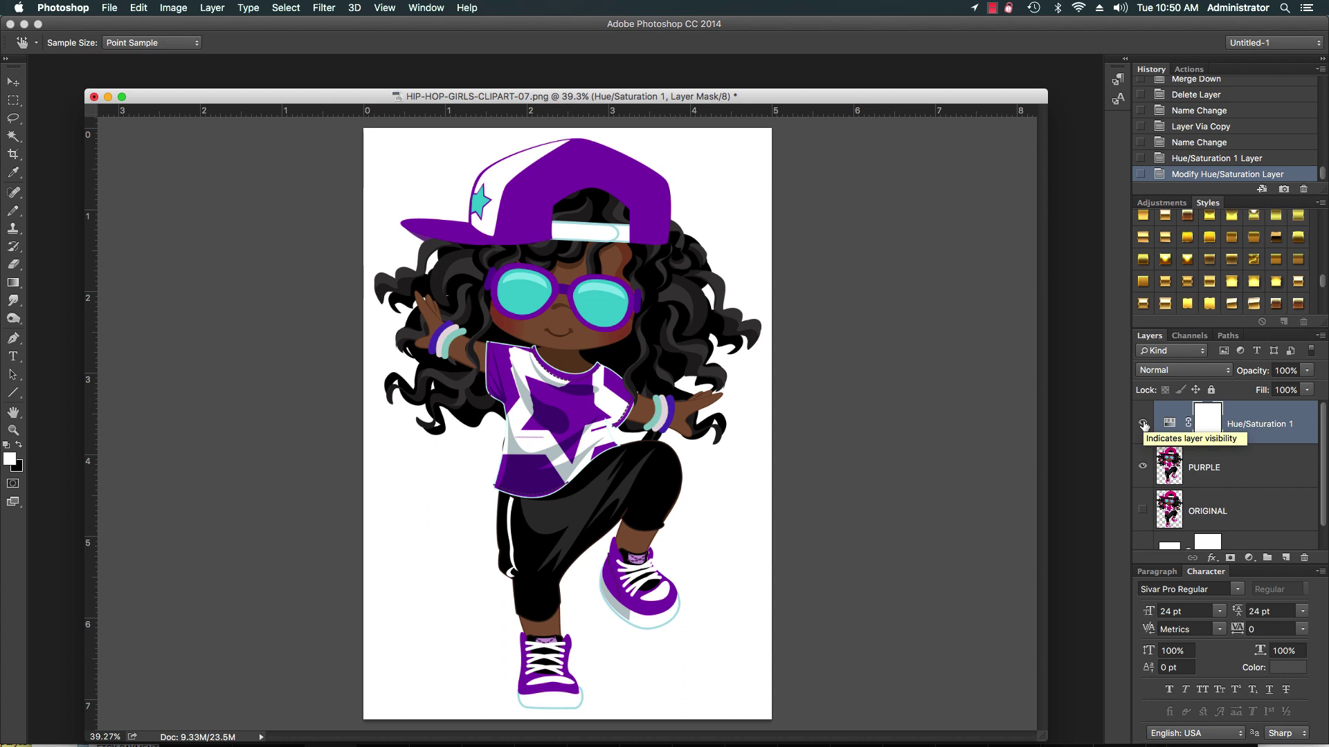
click(1143, 424)
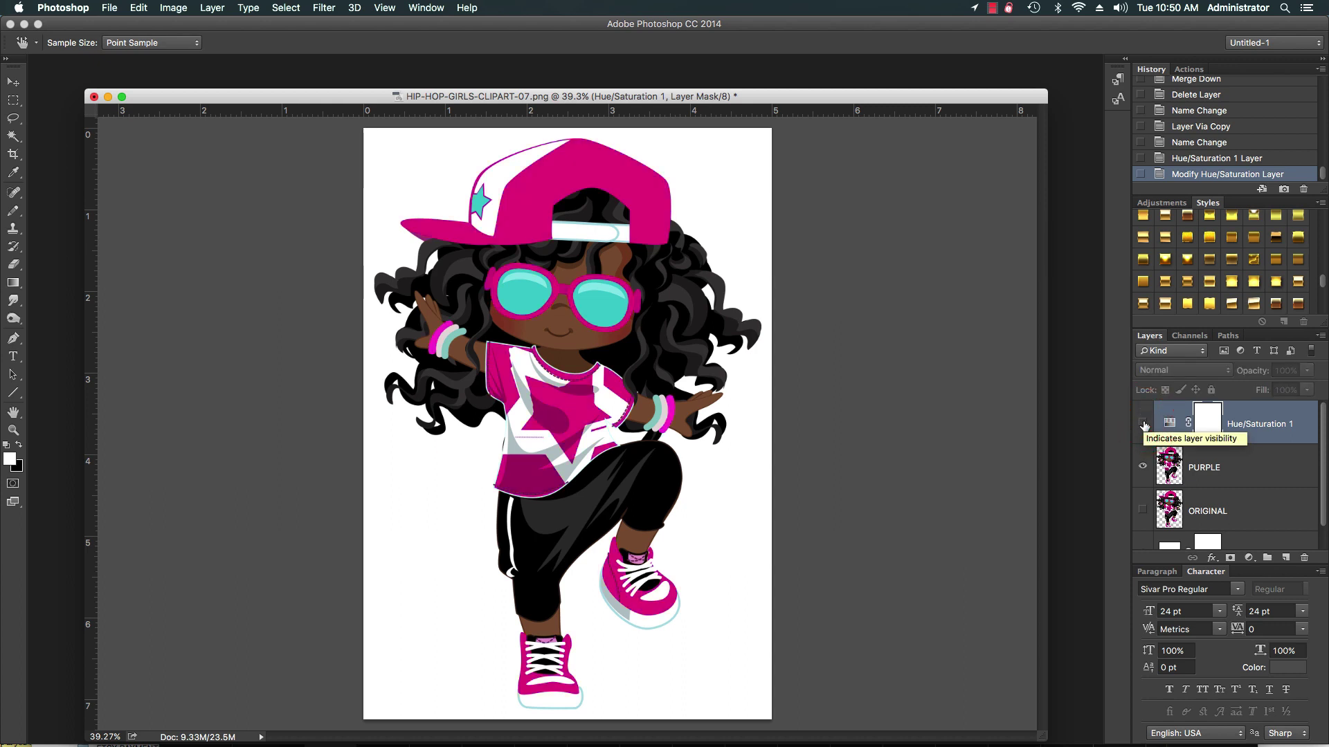
click(1142, 424)
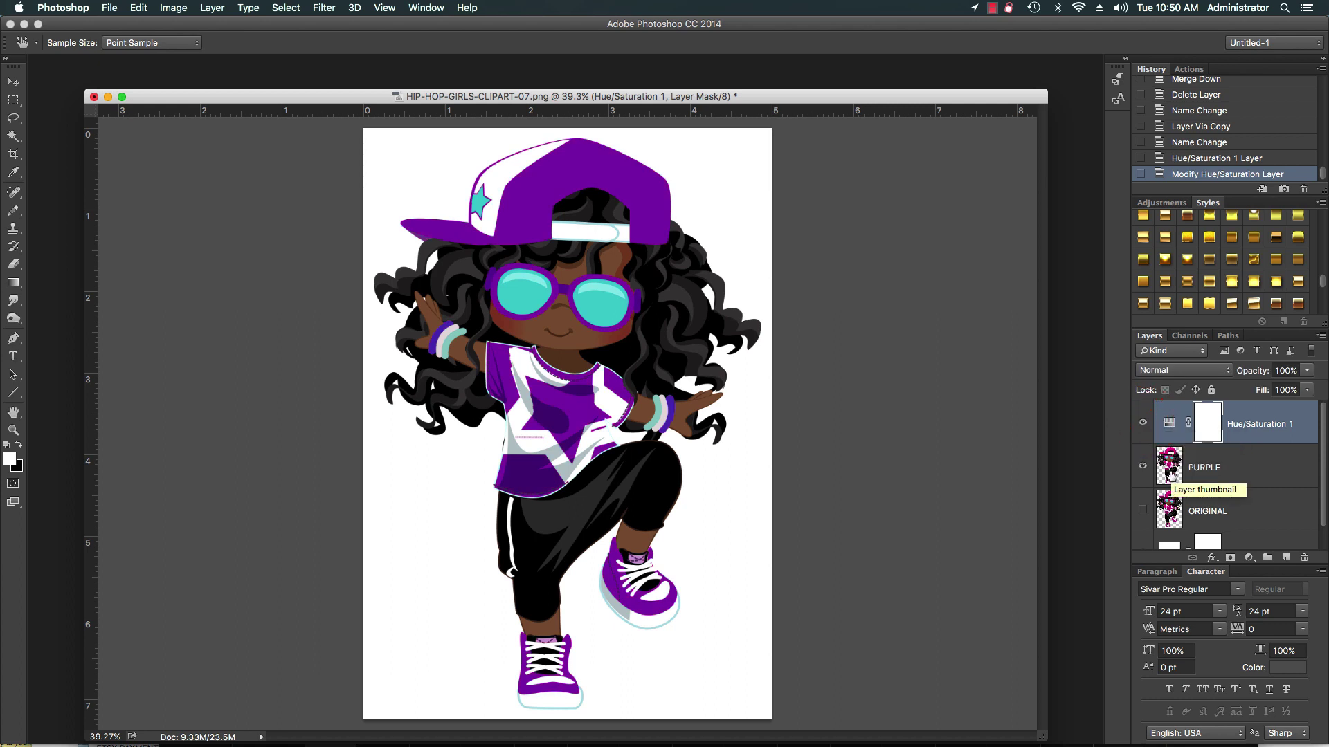
key(super+e)
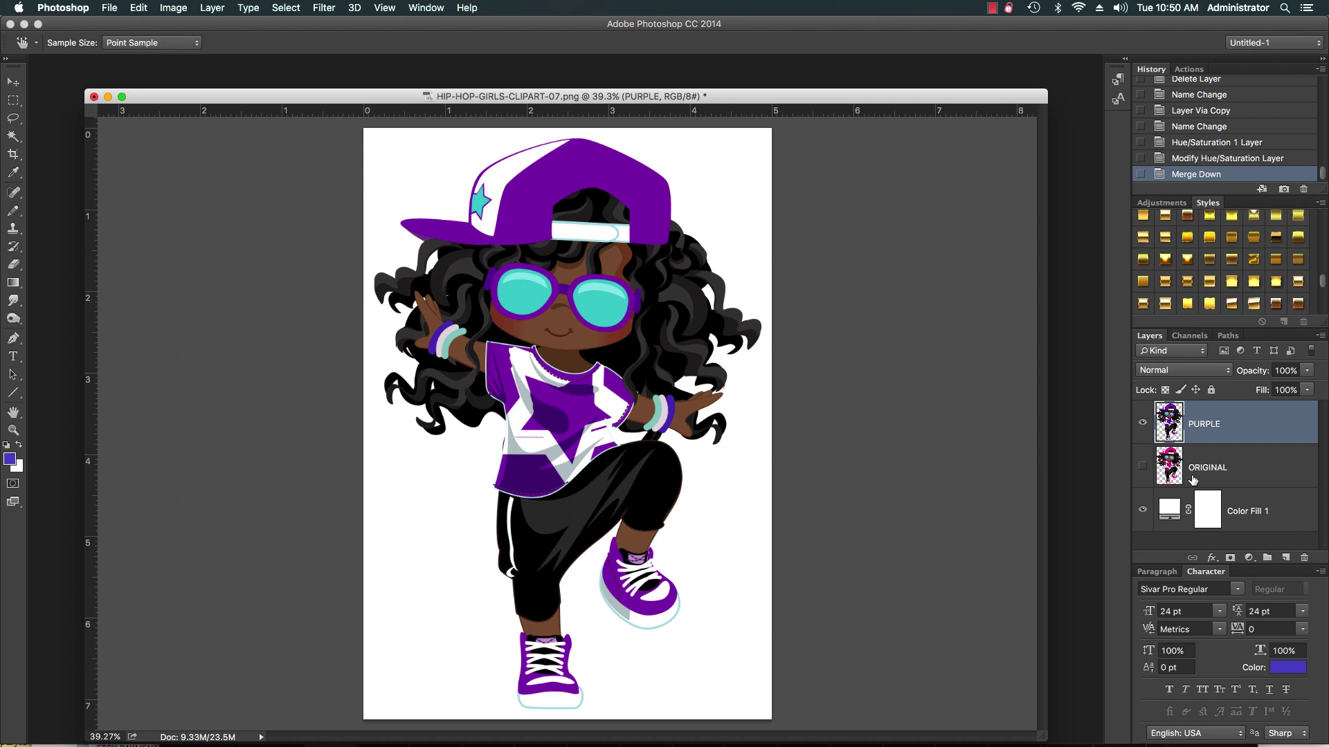
Step: Delete PURPLE and make a visible new copy of ORIGINAL named PURPPLE
drag(1249, 425, 1303, 557)
key(super+j)
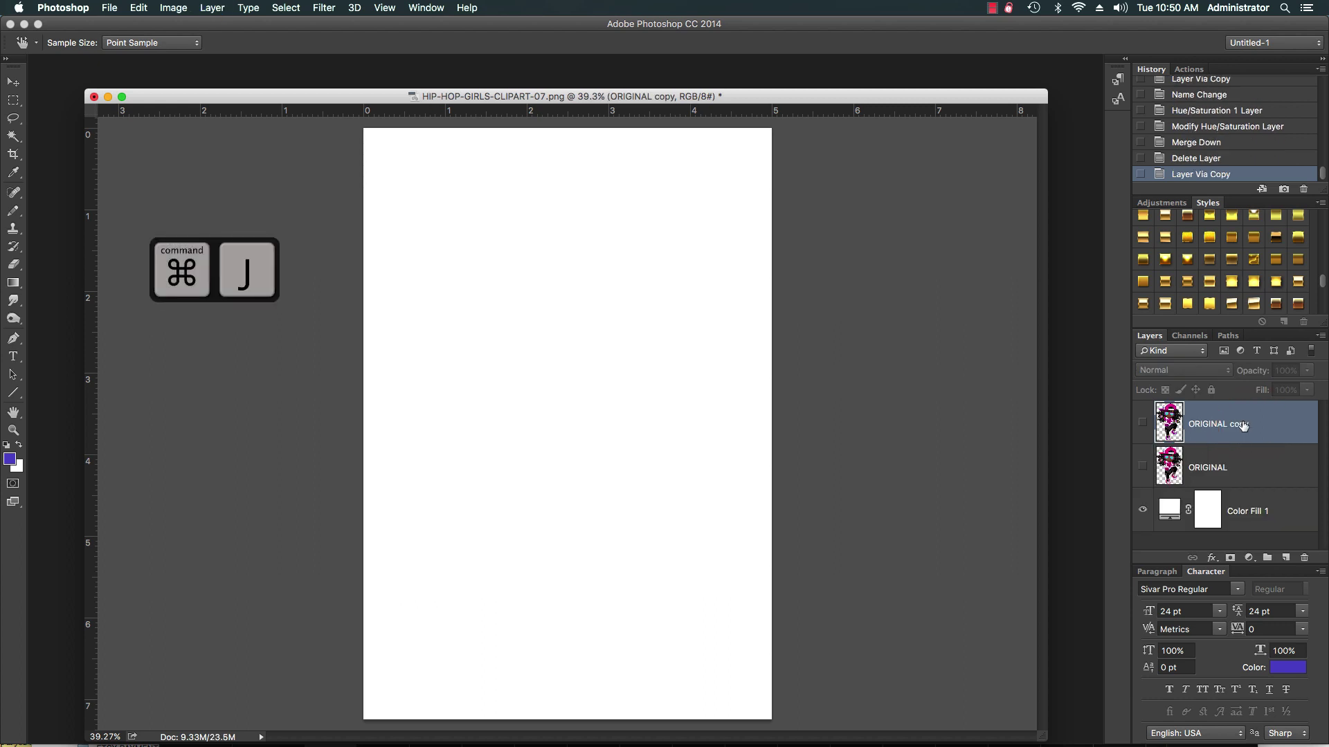
double_click(1242, 424)
text(PURPPLE)
key(Return)
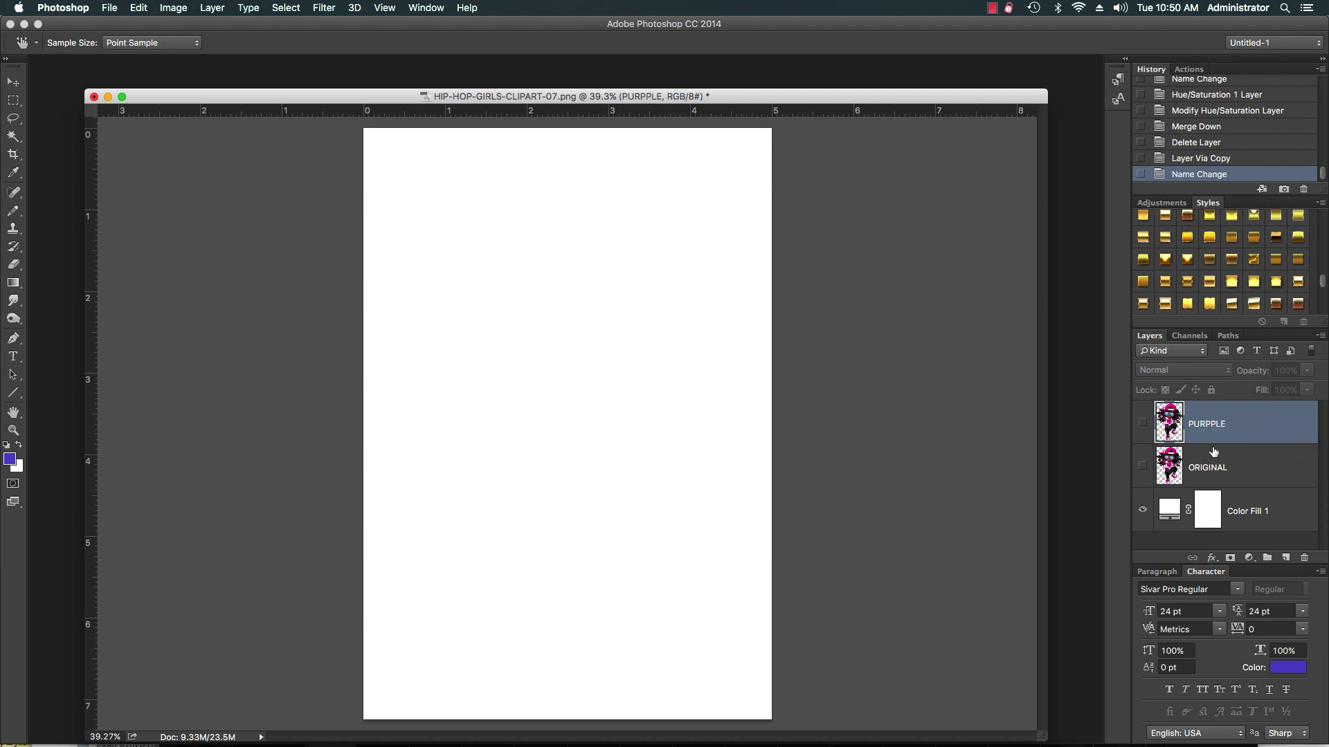
click(1142, 423)
Step: Add a Hue/Saturation on Magentas (Hue -64, Lightness -24) and merge it into PURPPLE
click(1249, 558)
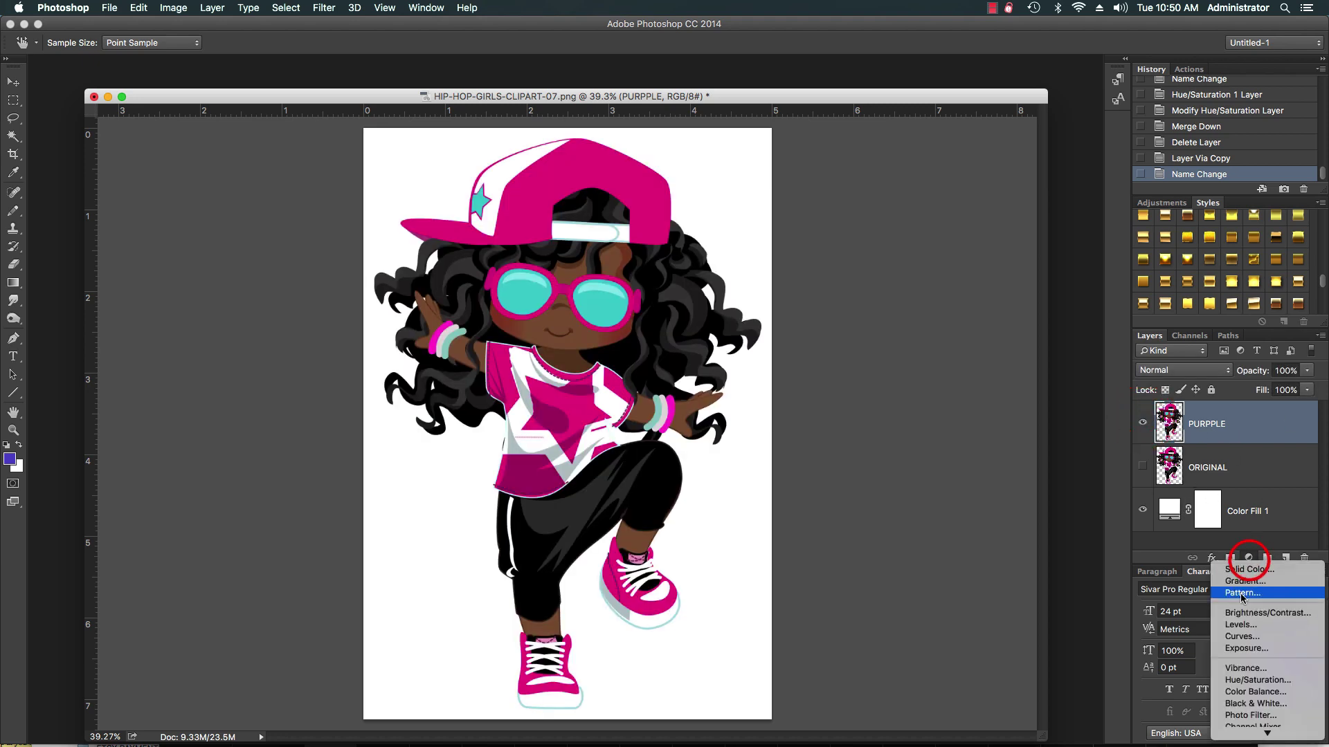
click(1258, 680)
click(911, 517)
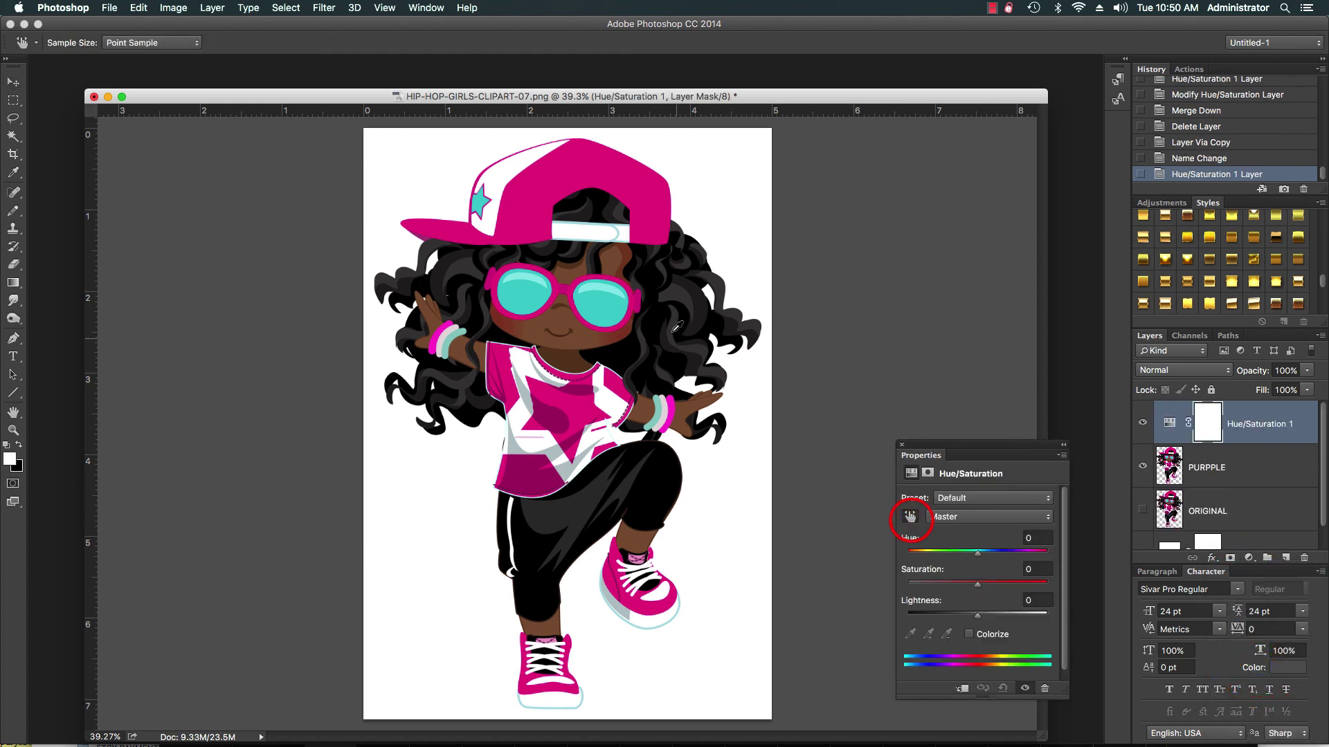
click(599, 175)
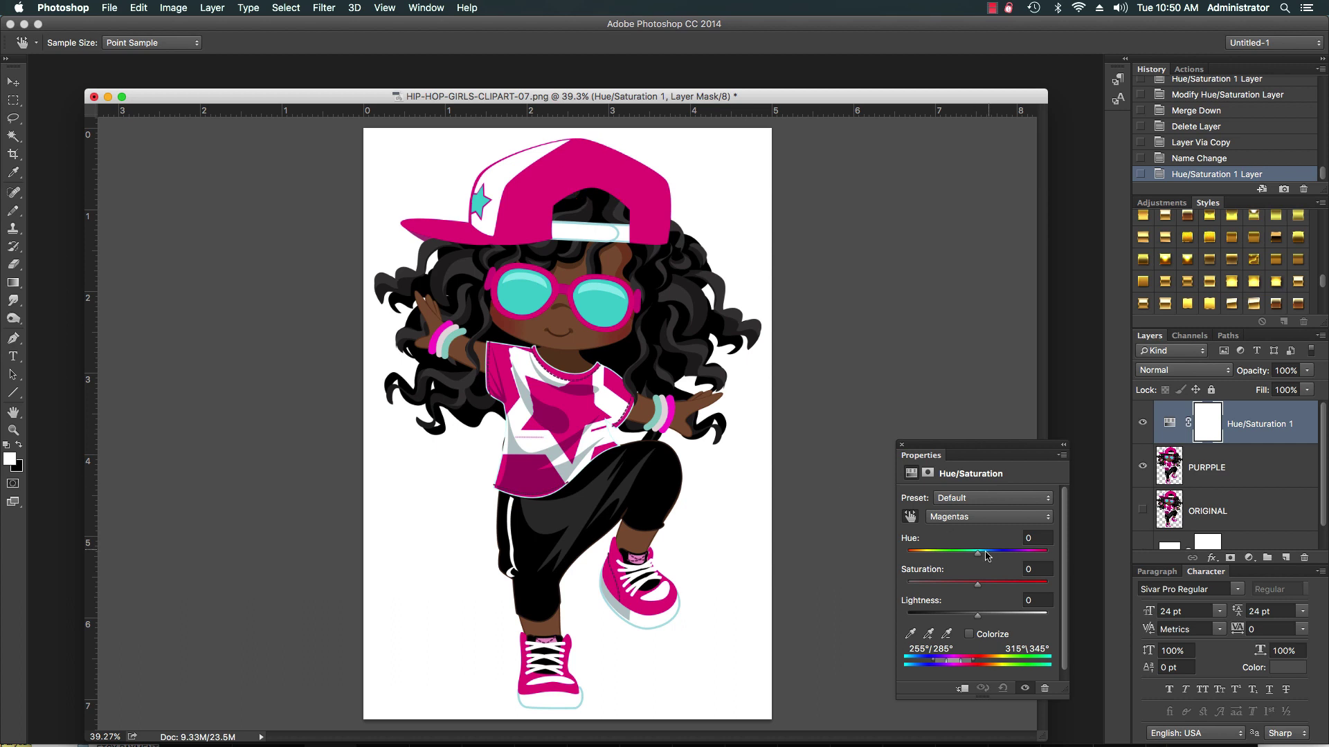
drag(978, 554, 941, 552)
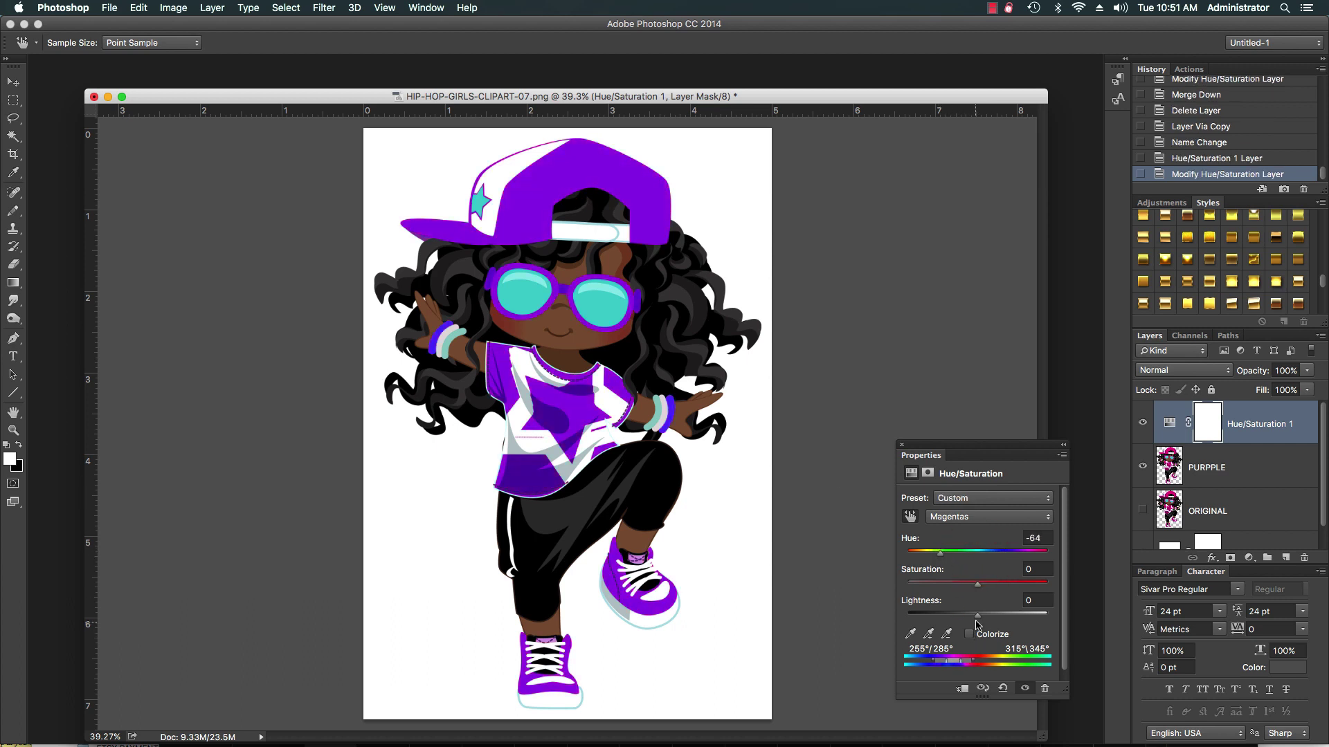
drag(977, 614, 962, 618)
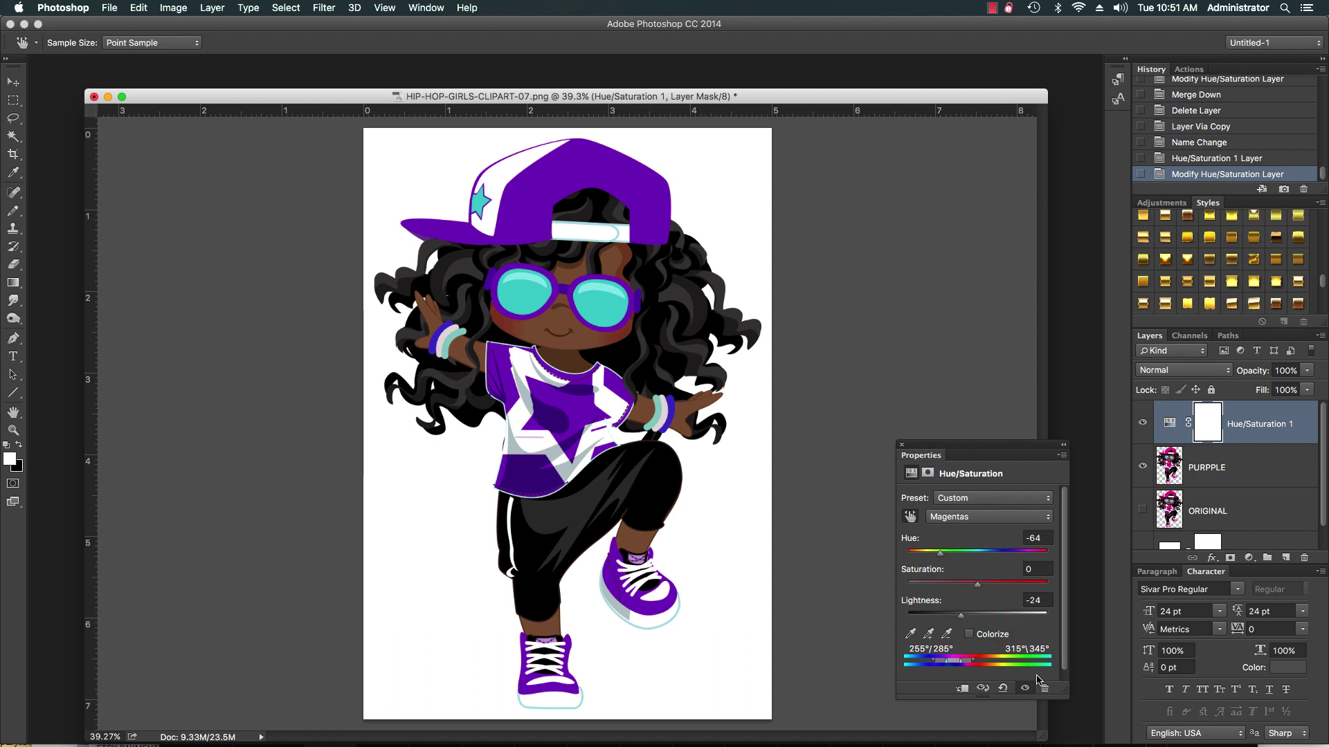
key(super+e)
click(901, 445)
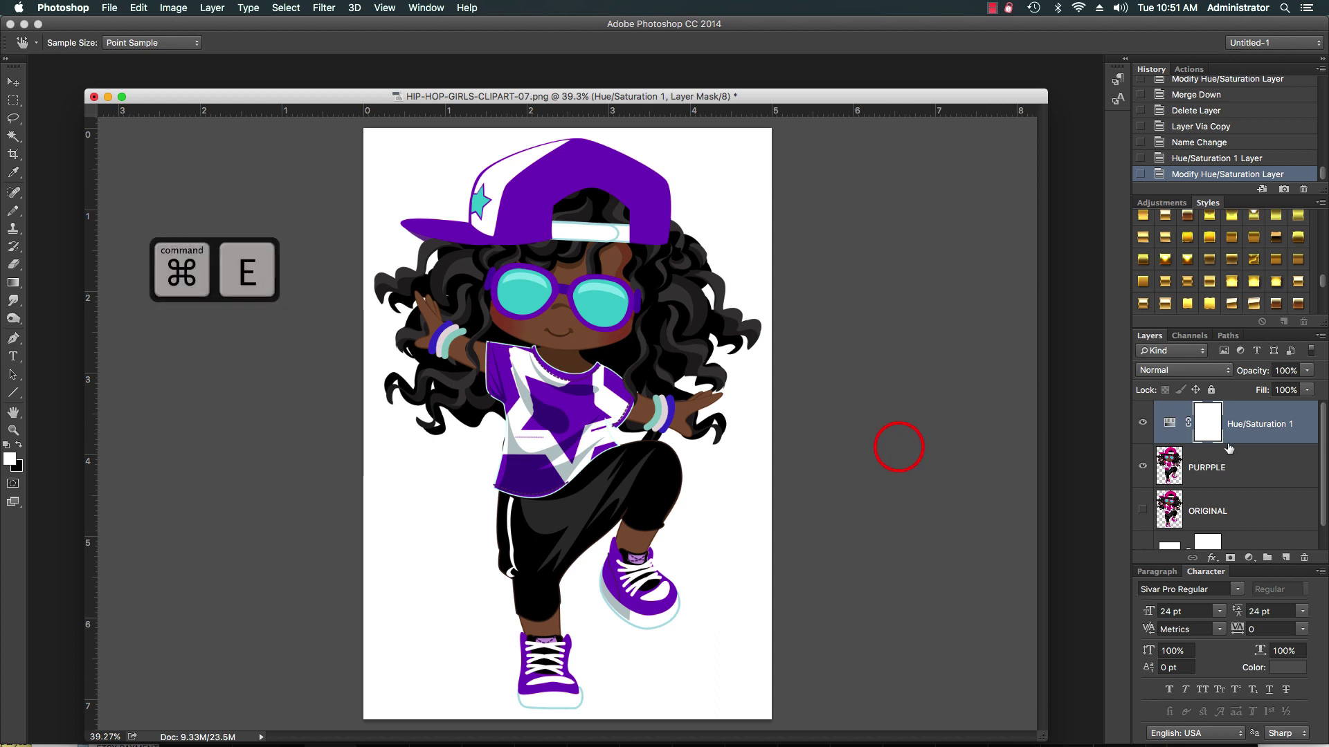
key(super+e)
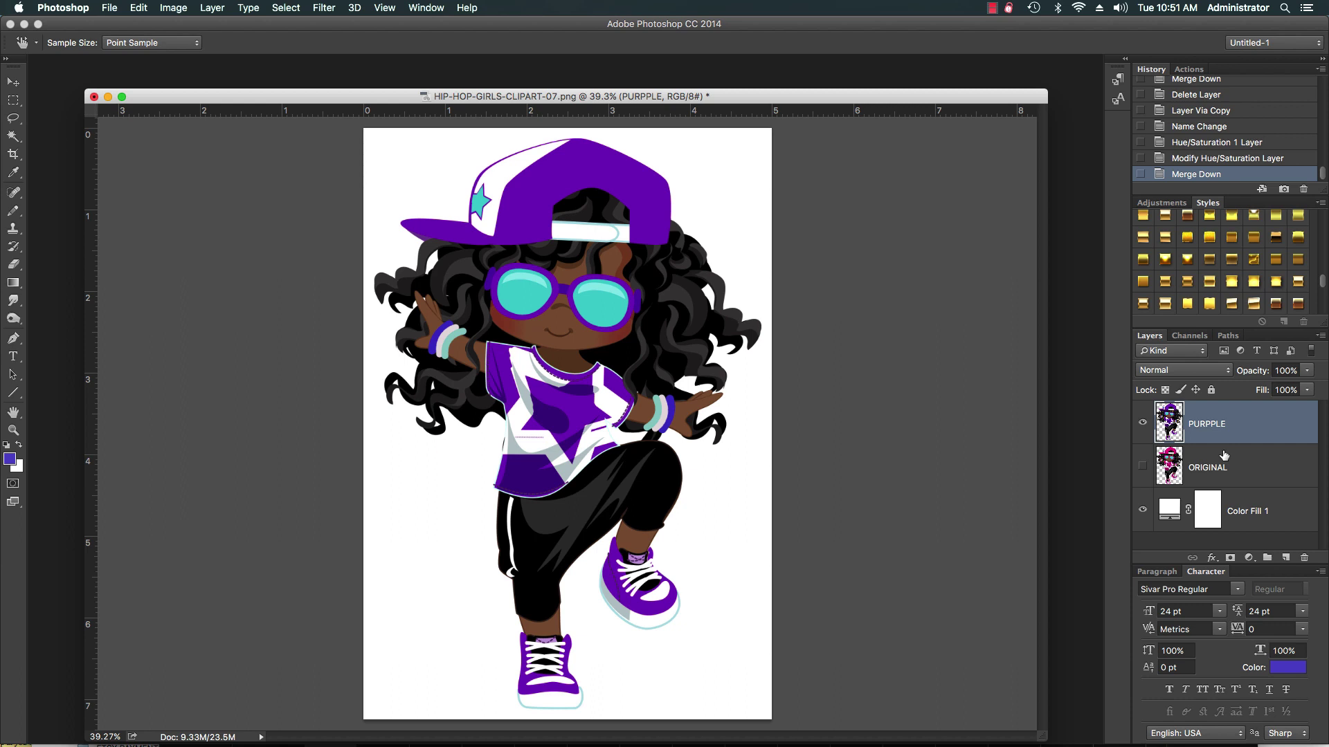
Step: Delete PURPPLE, duplicate ORIGINAL as a new PURPLE layer, and hide ORIGINAL
drag(1244, 422, 1304, 557)
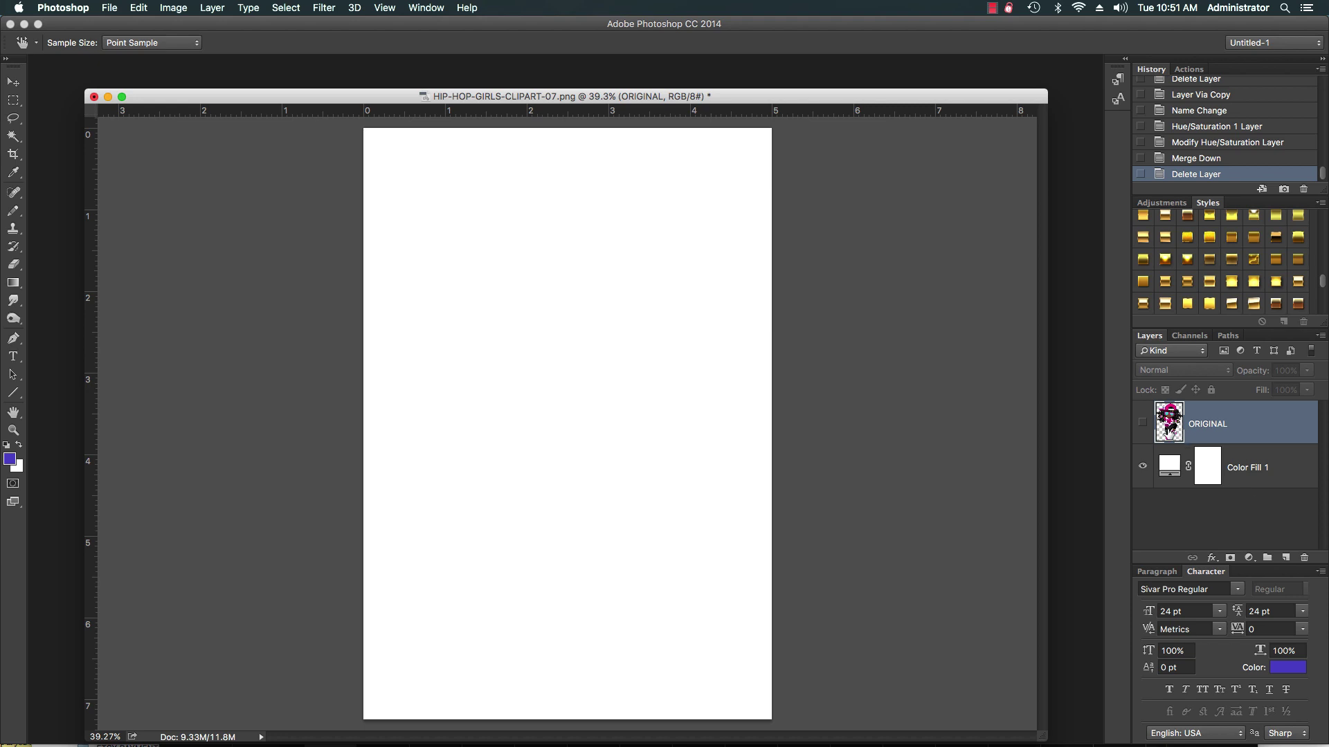
click(1278, 424)
click(1144, 422)
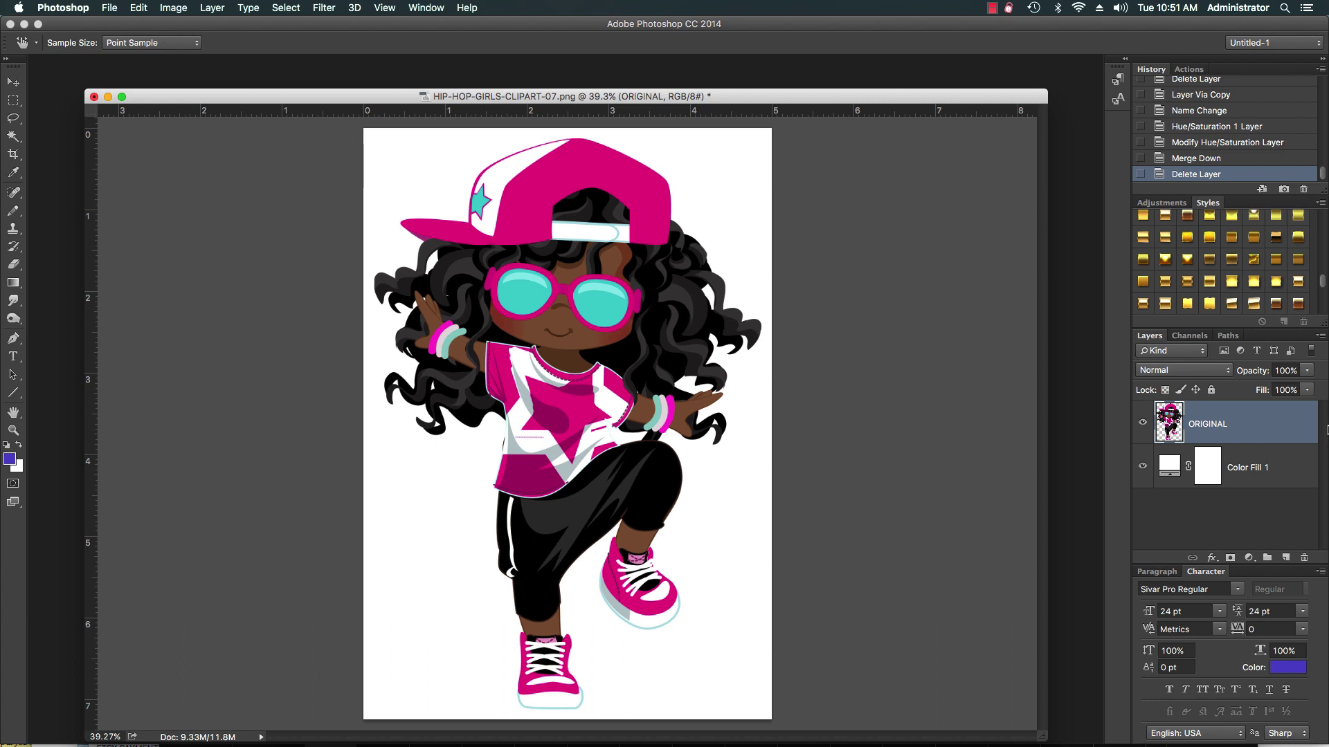
key(super+j)
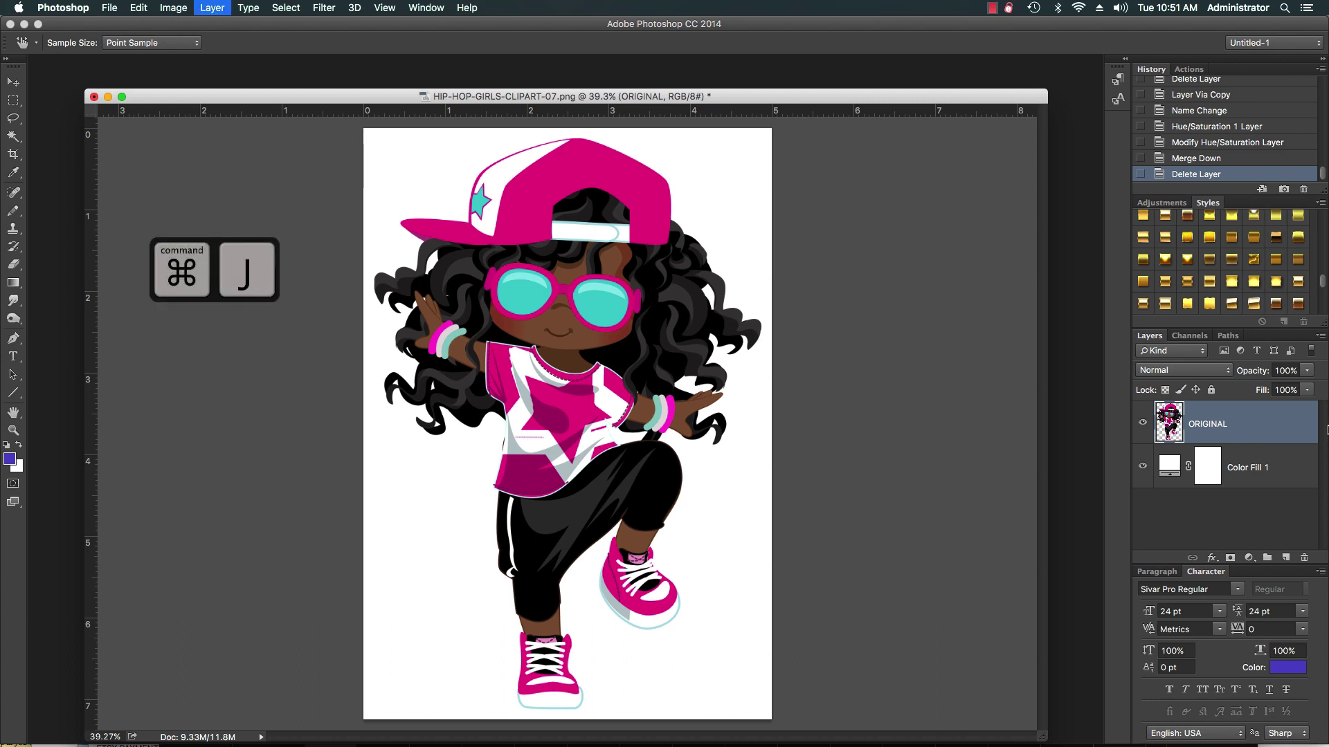
double_click(1232, 426)
text(PURPLE)
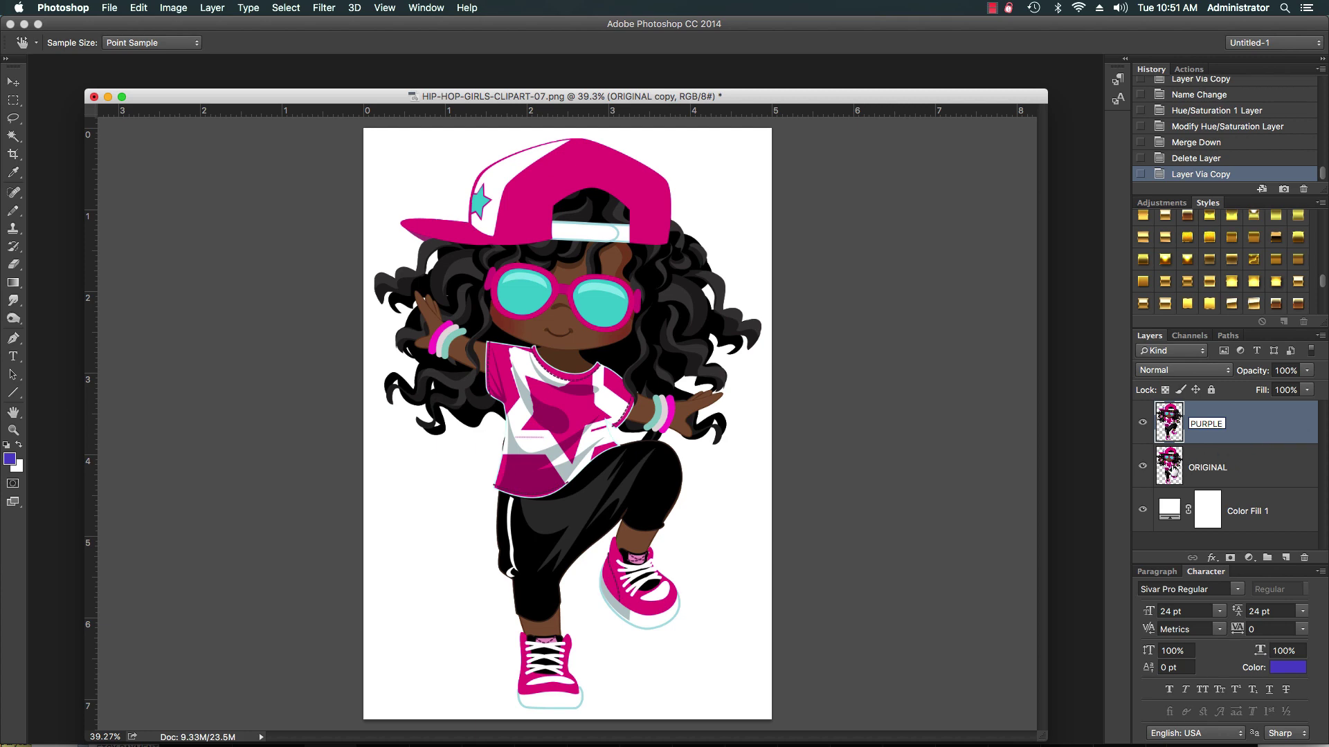
click(1143, 467)
click(1270, 422)
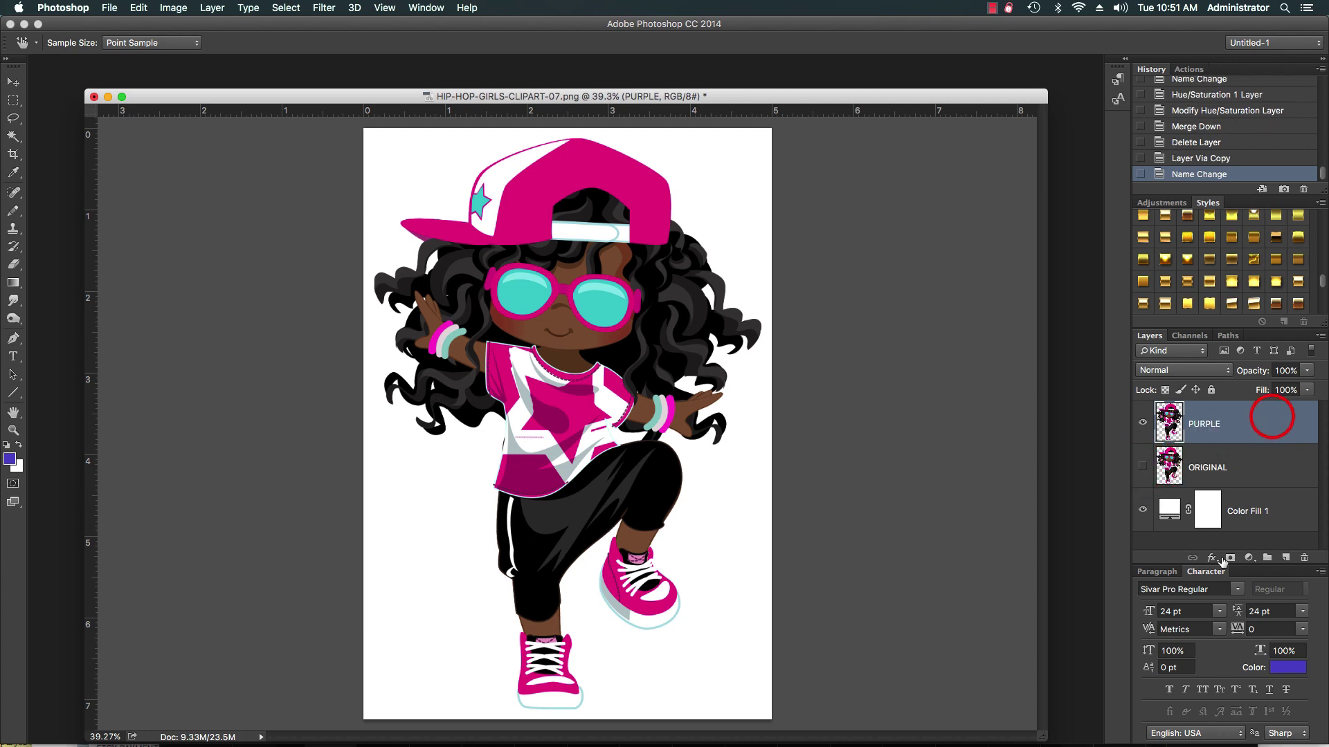
Step: Add a Hue/Saturation on Magentas (Hue -69, Lightness -30) and merge it into PURPLE
click(1248, 558)
click(1249, 675)
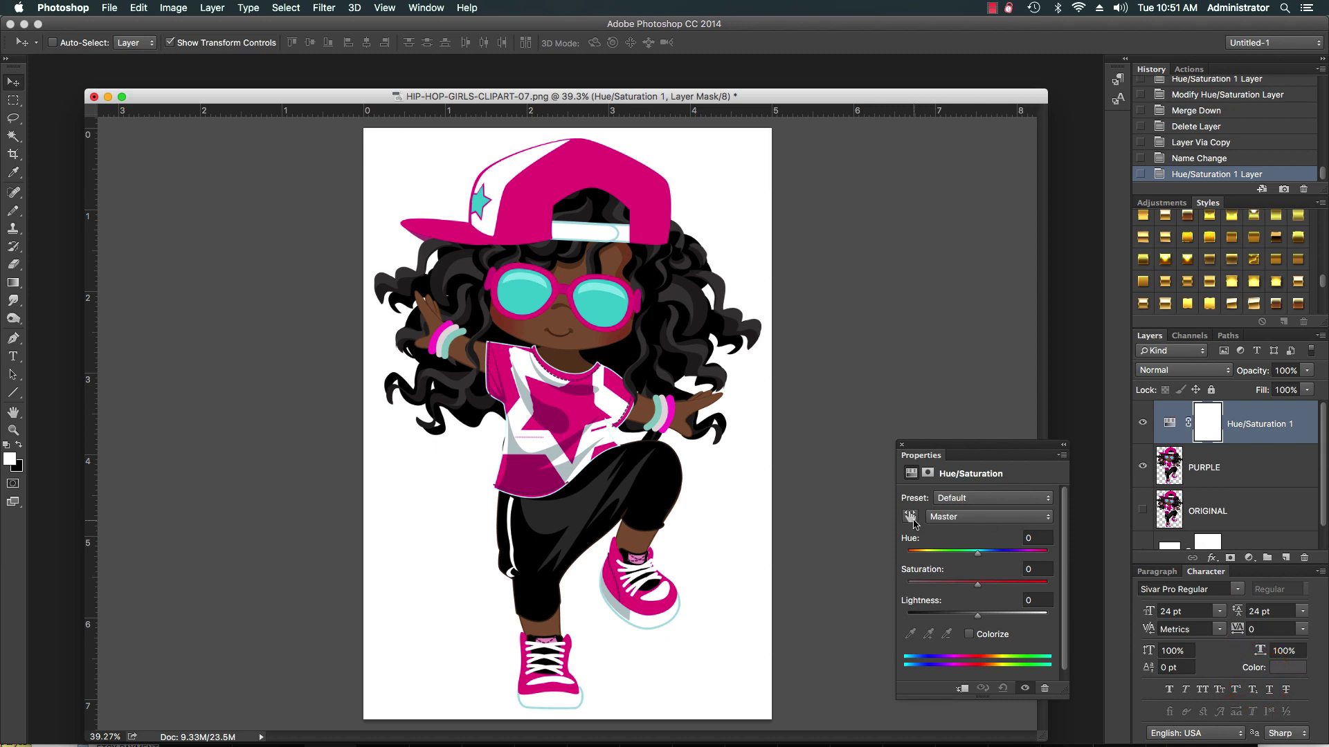
click(910, 516)
click(661, 201)
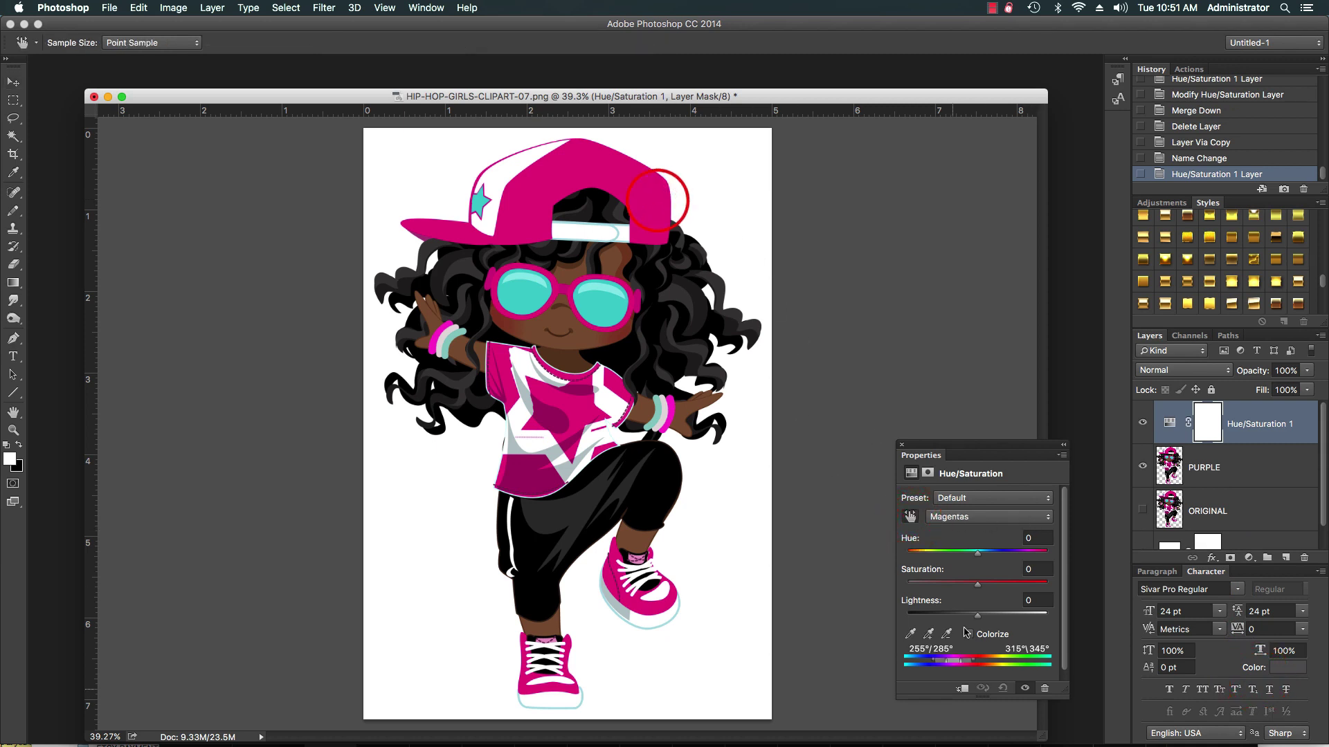
drag(977, 558, 940, 557)
drag(977, 613, 956, 618)
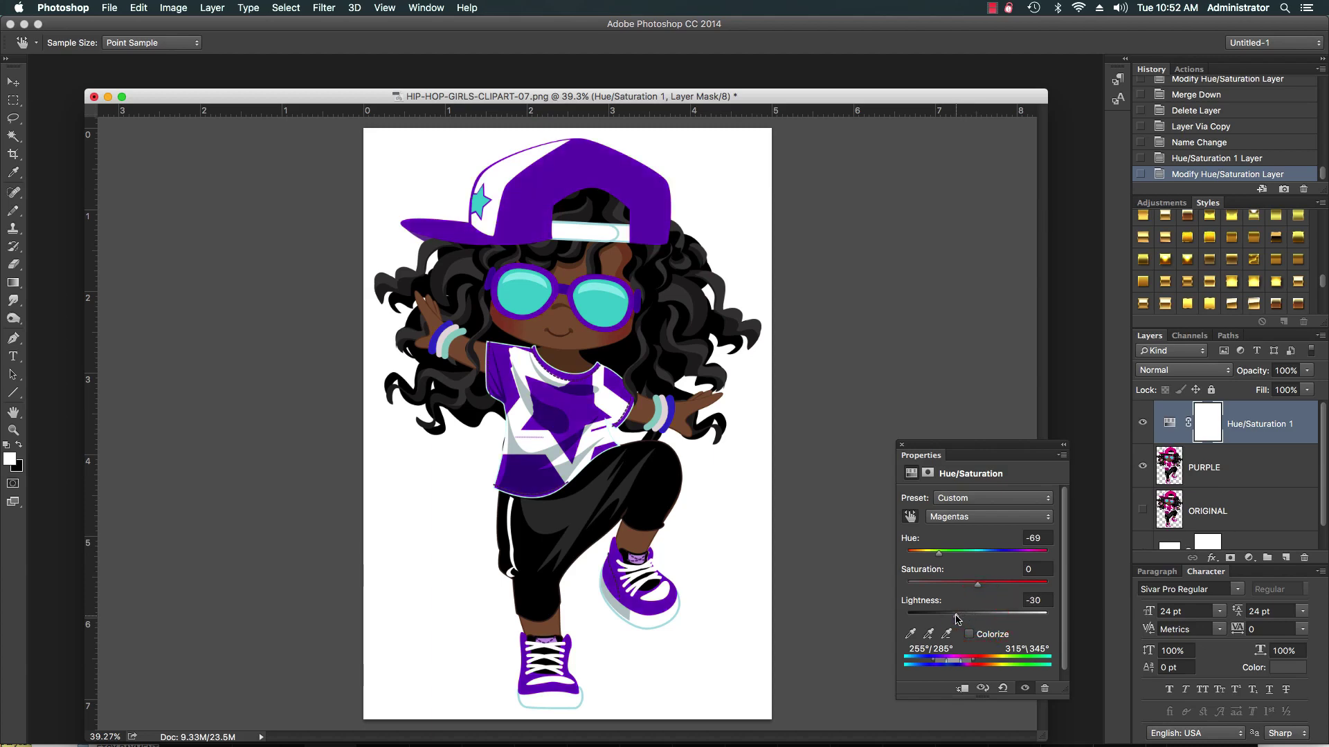
key(super+e)
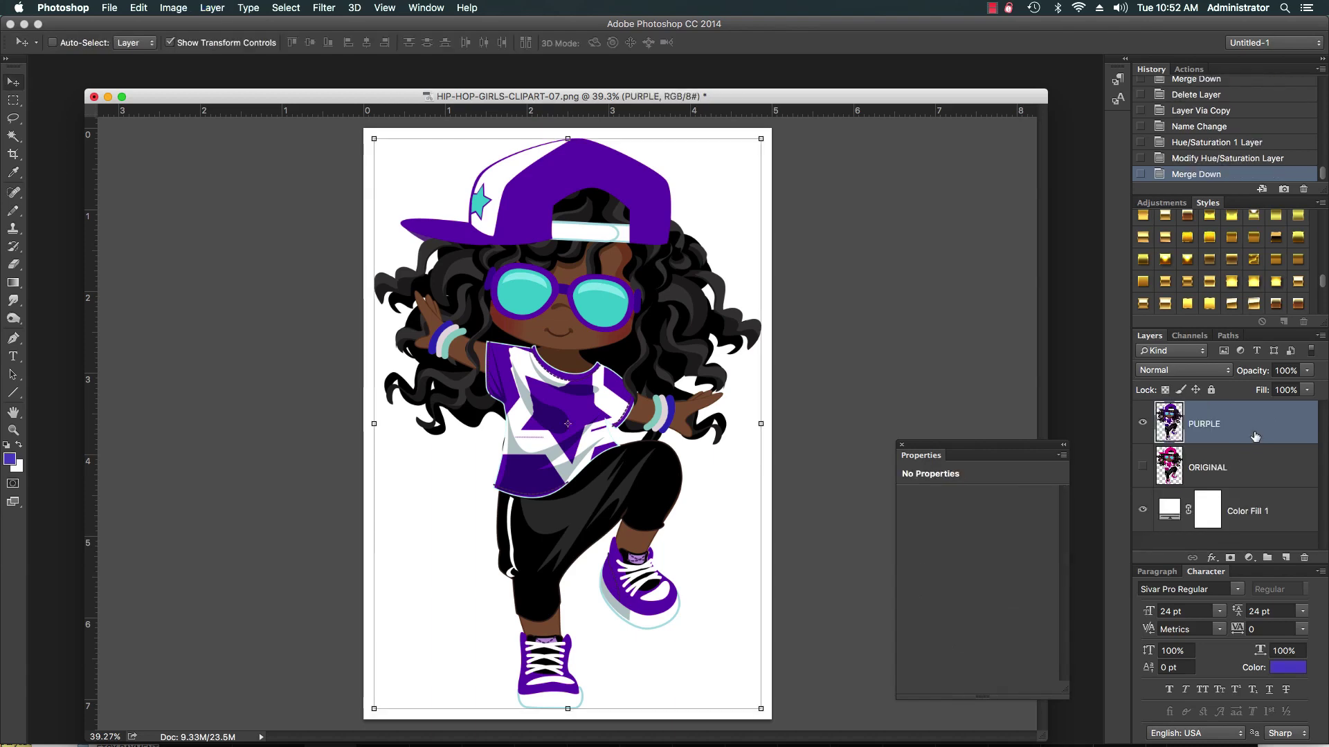
Step: Copy the whole purple girl canvas and paste it into a new Untitled-1 document
key(super+a)
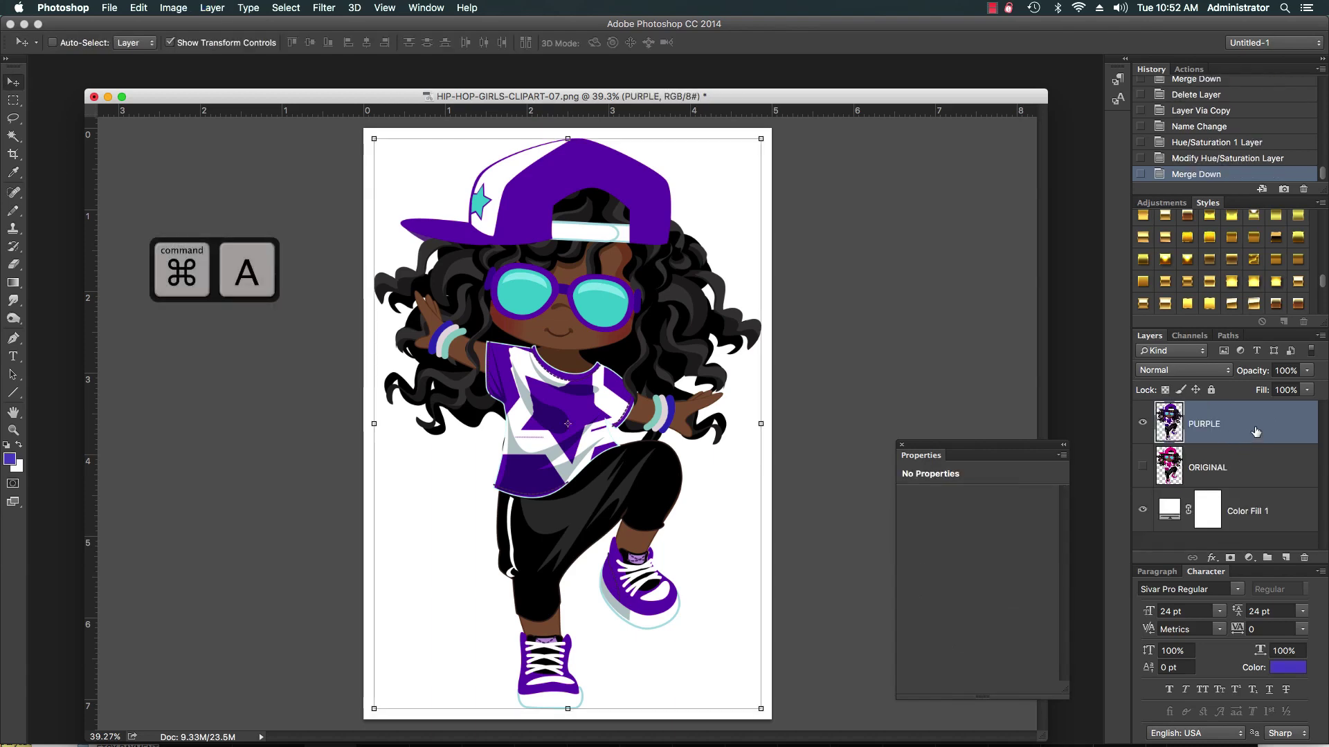
key(super+c)
key(super+n)
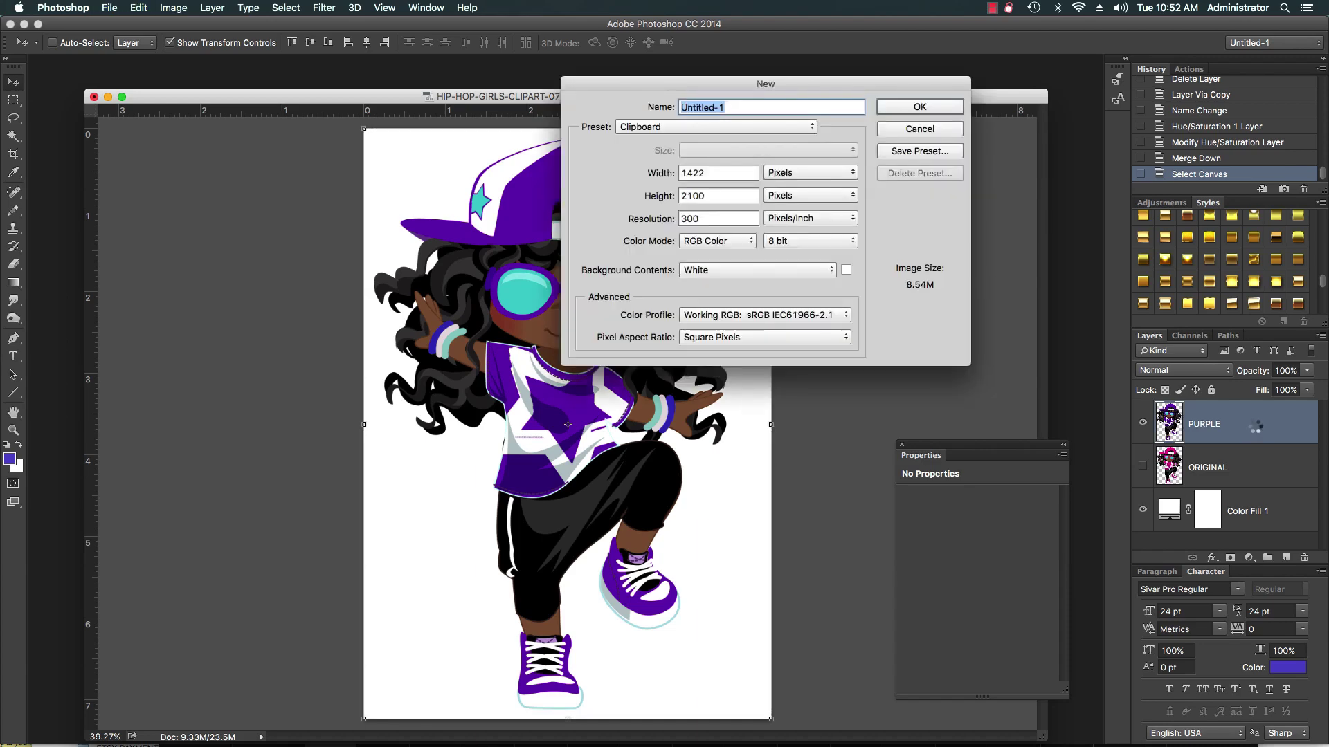
key(Return)
key(super+v)
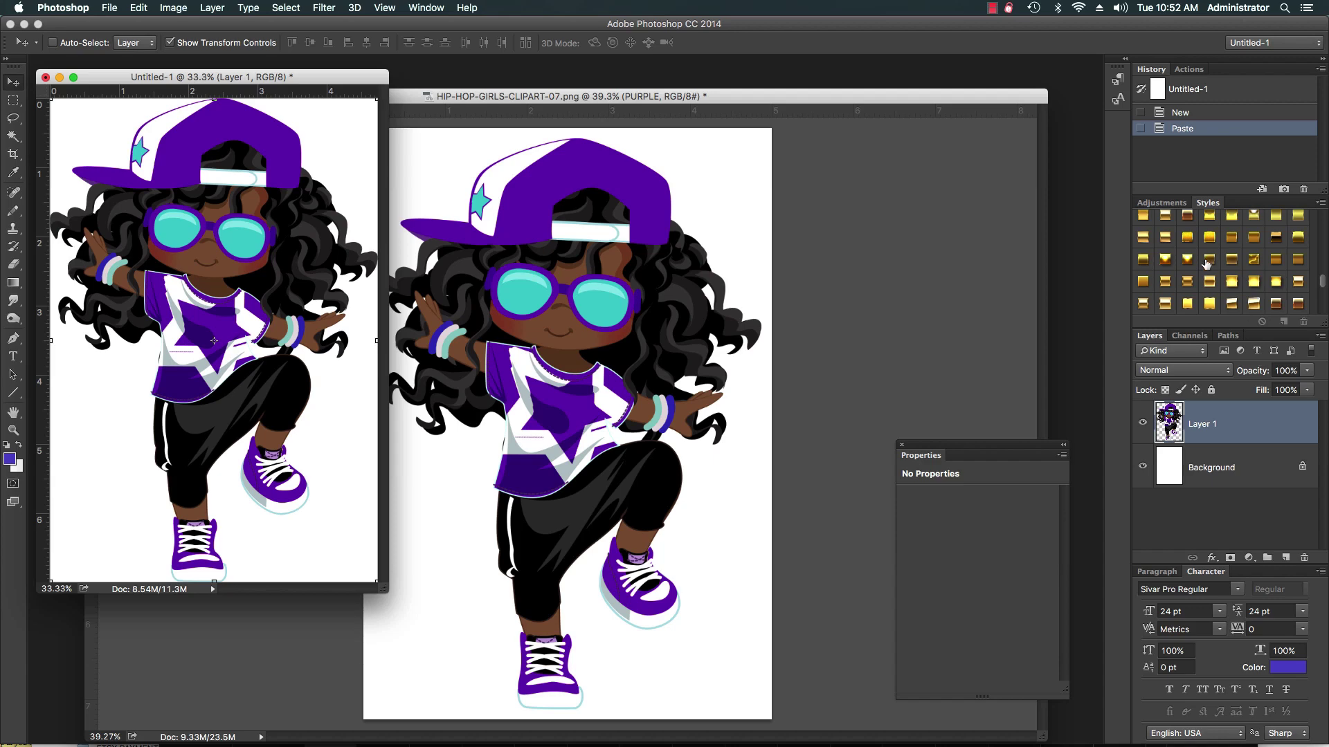
Step: Back in the clipart, delete the PURPLE layer and show ORIGINAL again
click(441, 97)
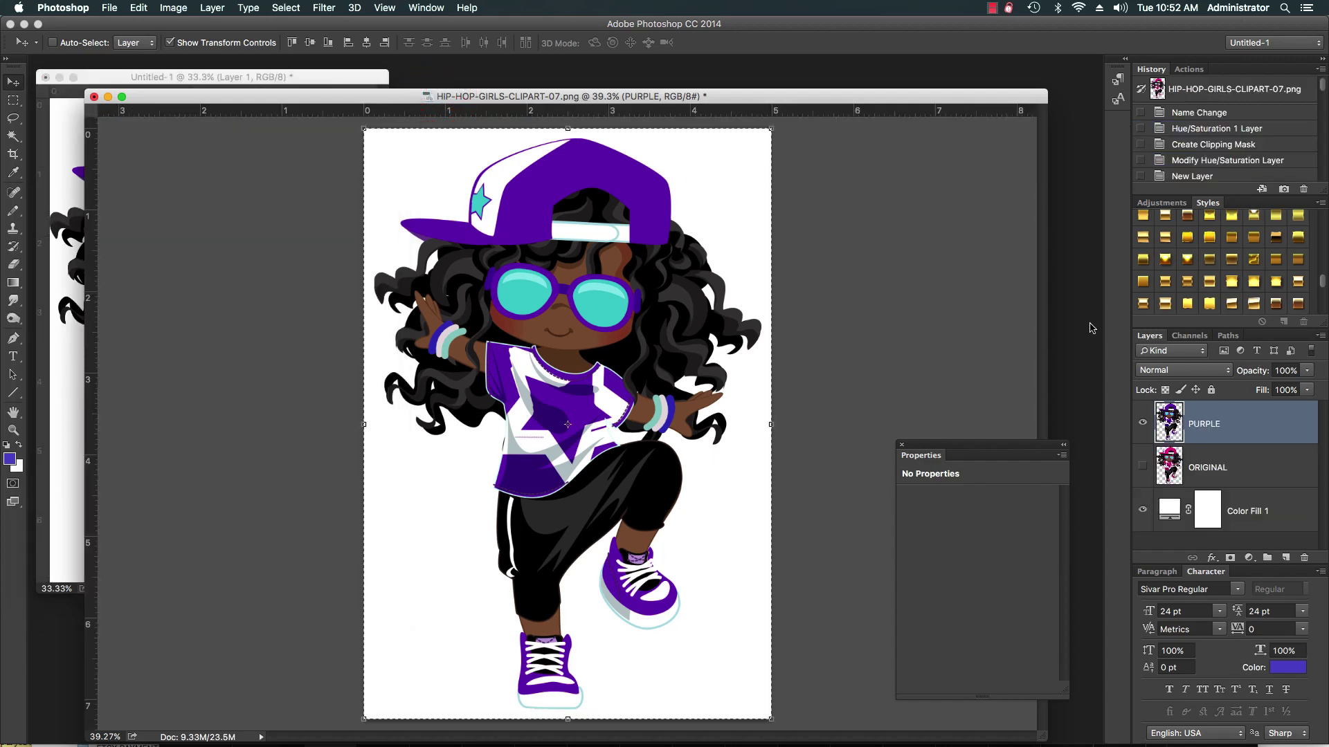
drag(1262, 425, 1304, 558)
click(1142, 423)
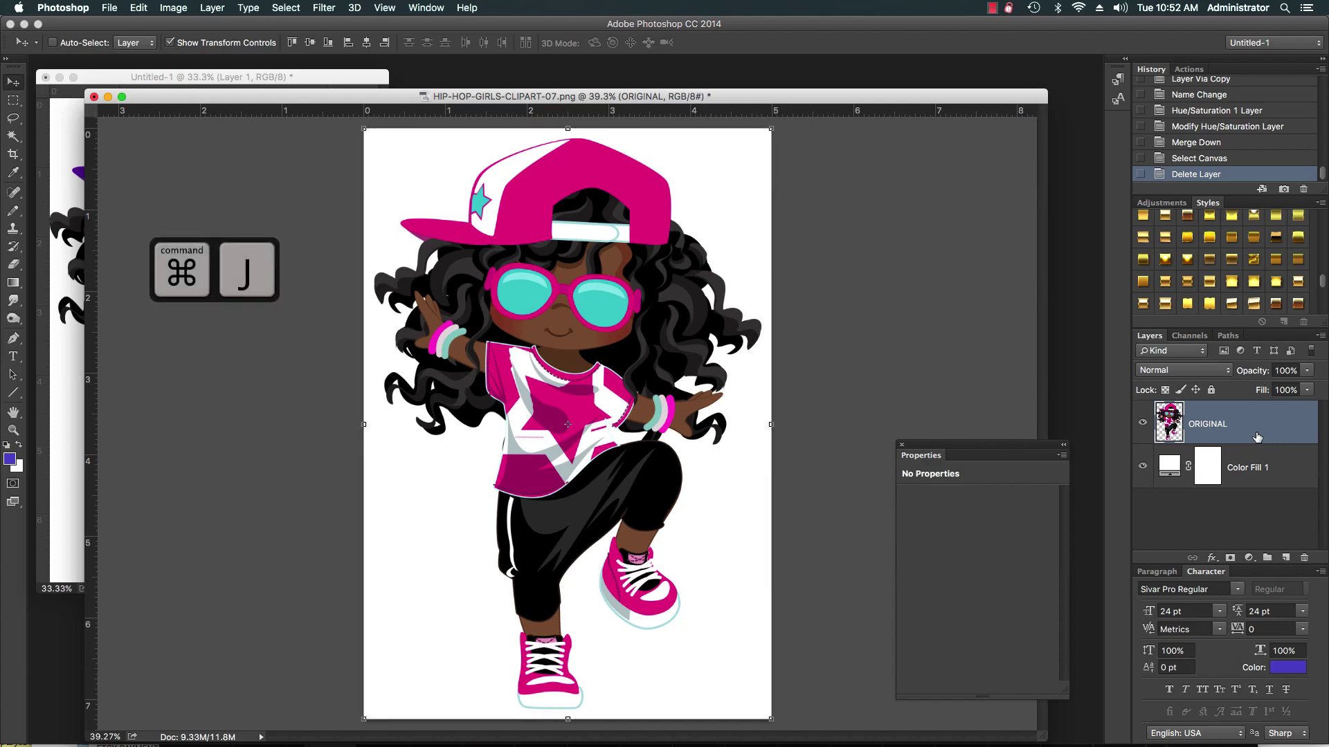
Step: Duplicate the ORIGINAL layer and name the copy PURPLE
key(super+j)
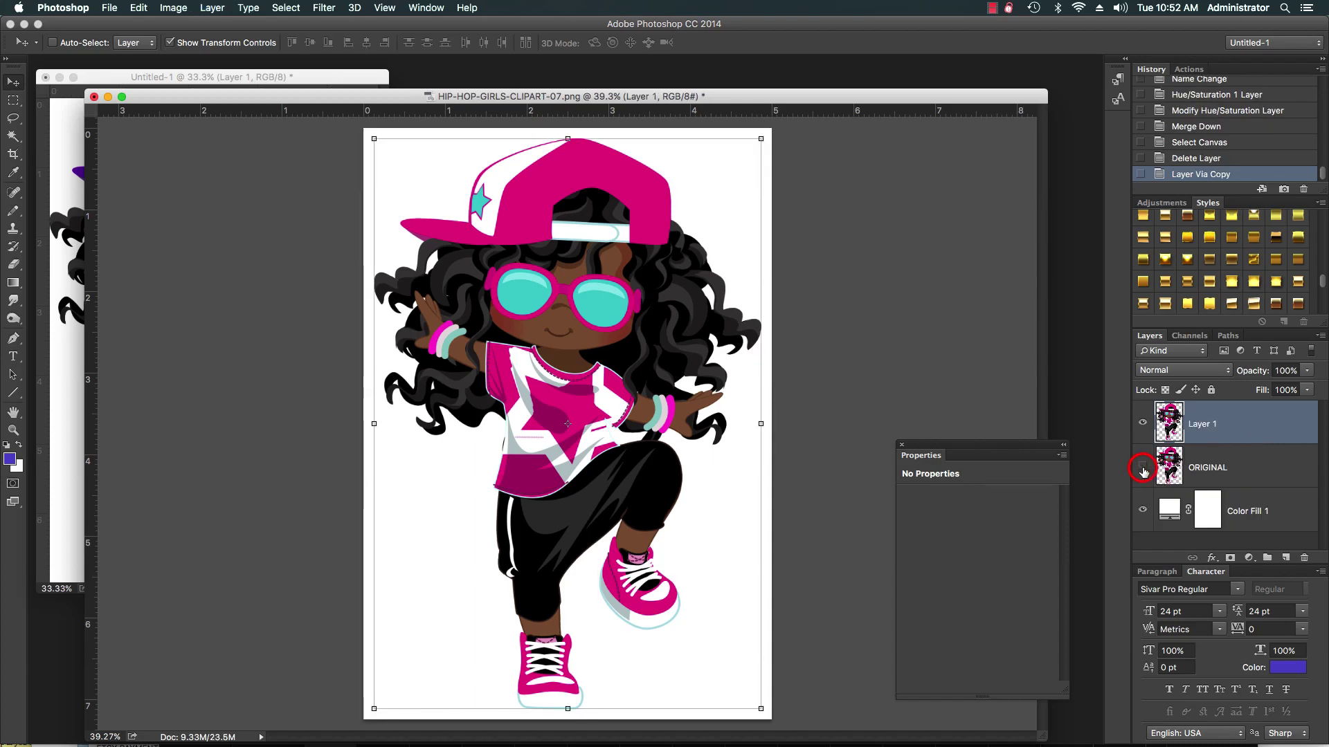
double_click(1207, 423)
text(PURPLE)
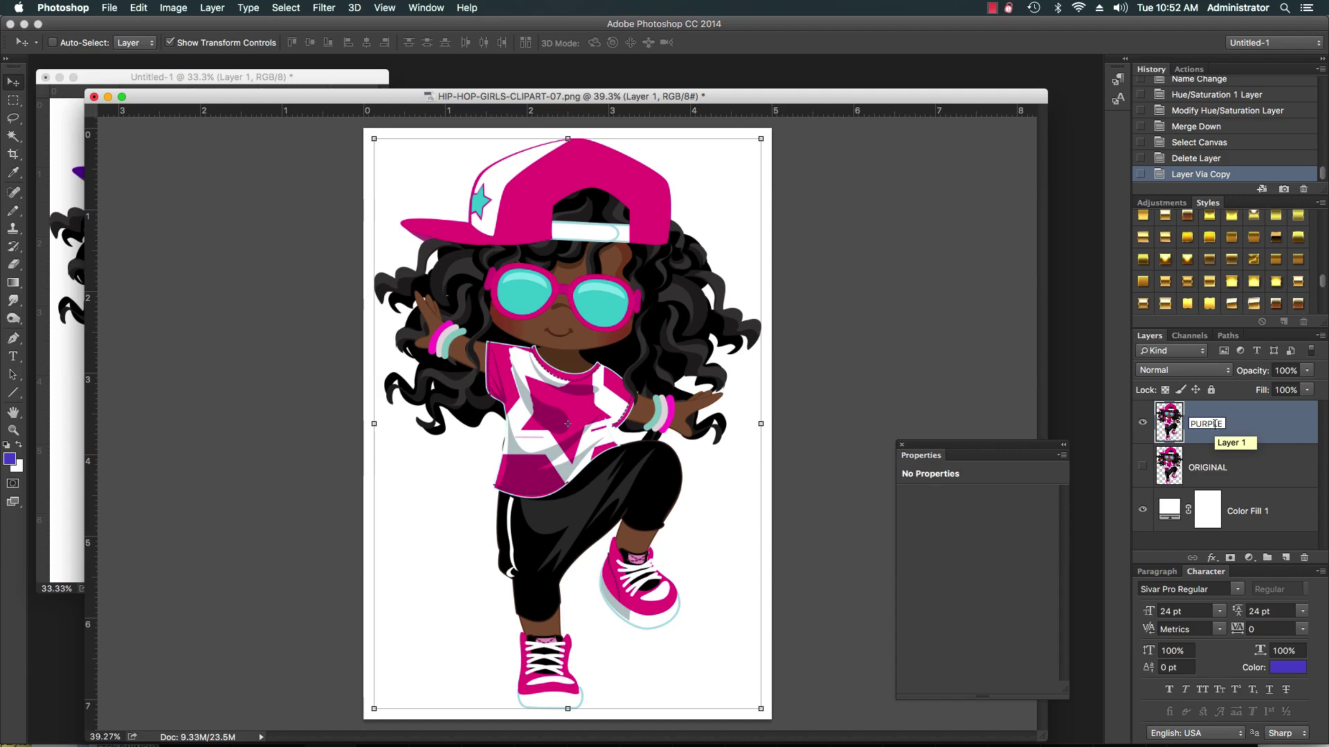
click(1260, 457)
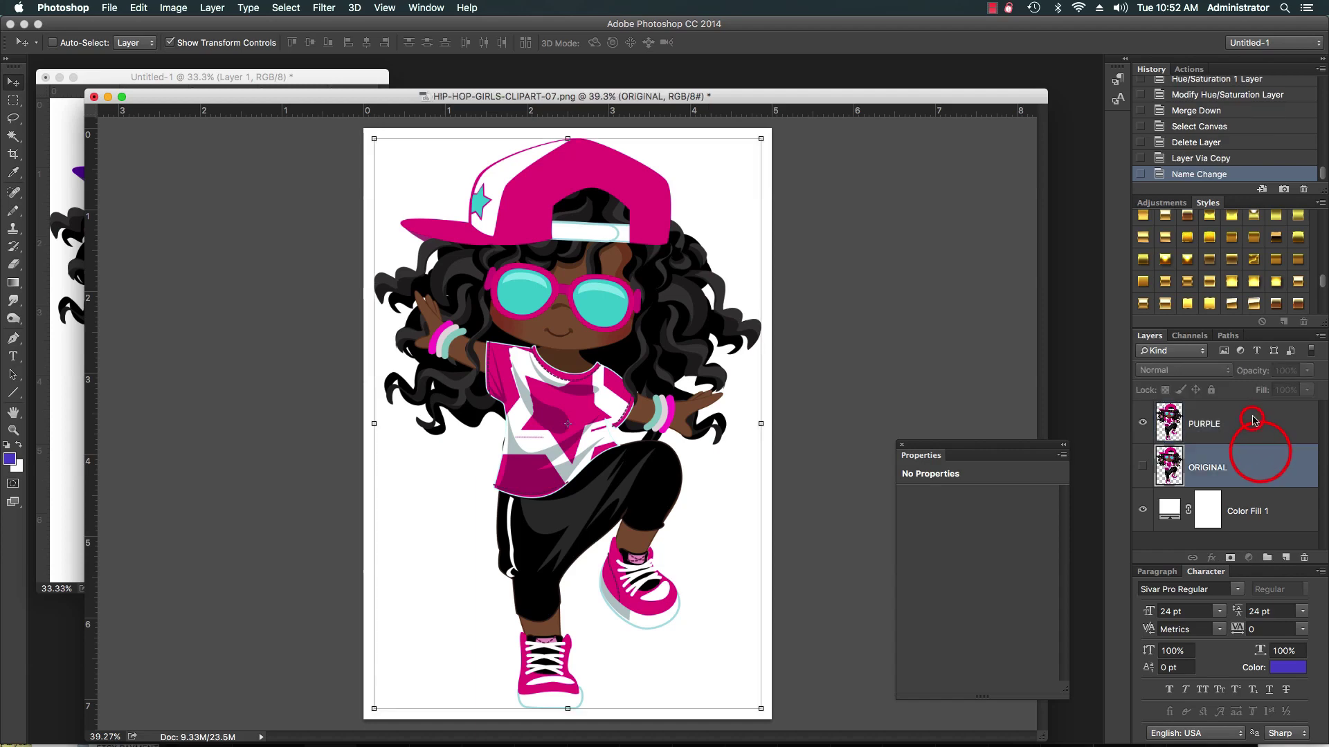
click(1251, 418)
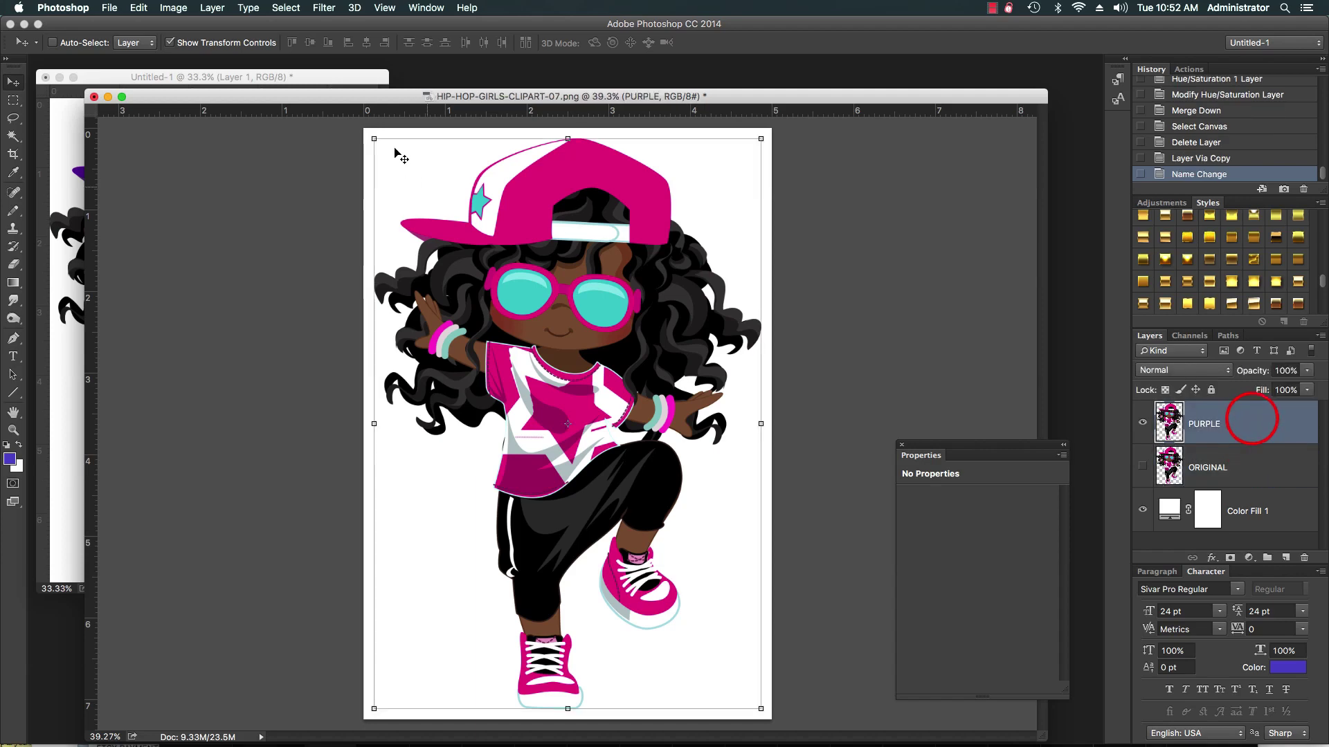
click(172, 12)
Step: Open Replace Color on PURPLE, sample the pink cap, and lower Fuzziness to 0
mouse_move(184, 48)
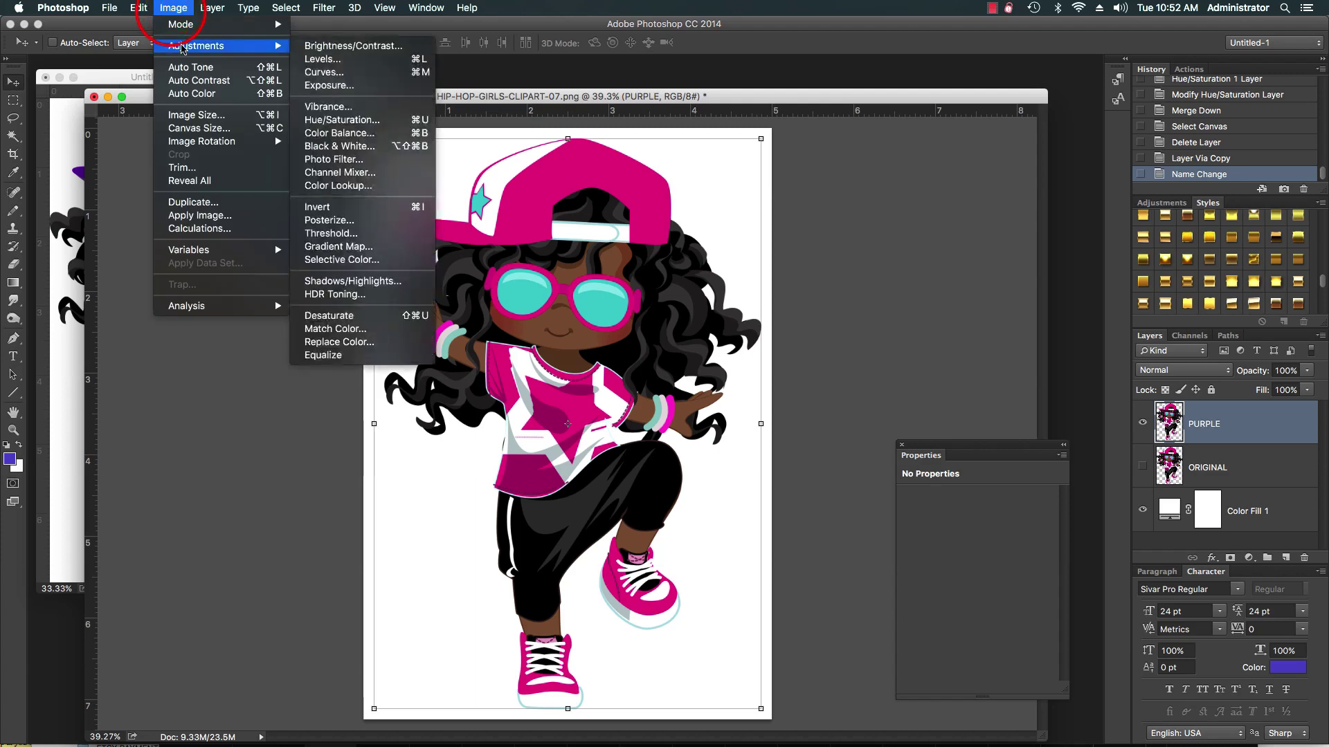
click(368, 344)
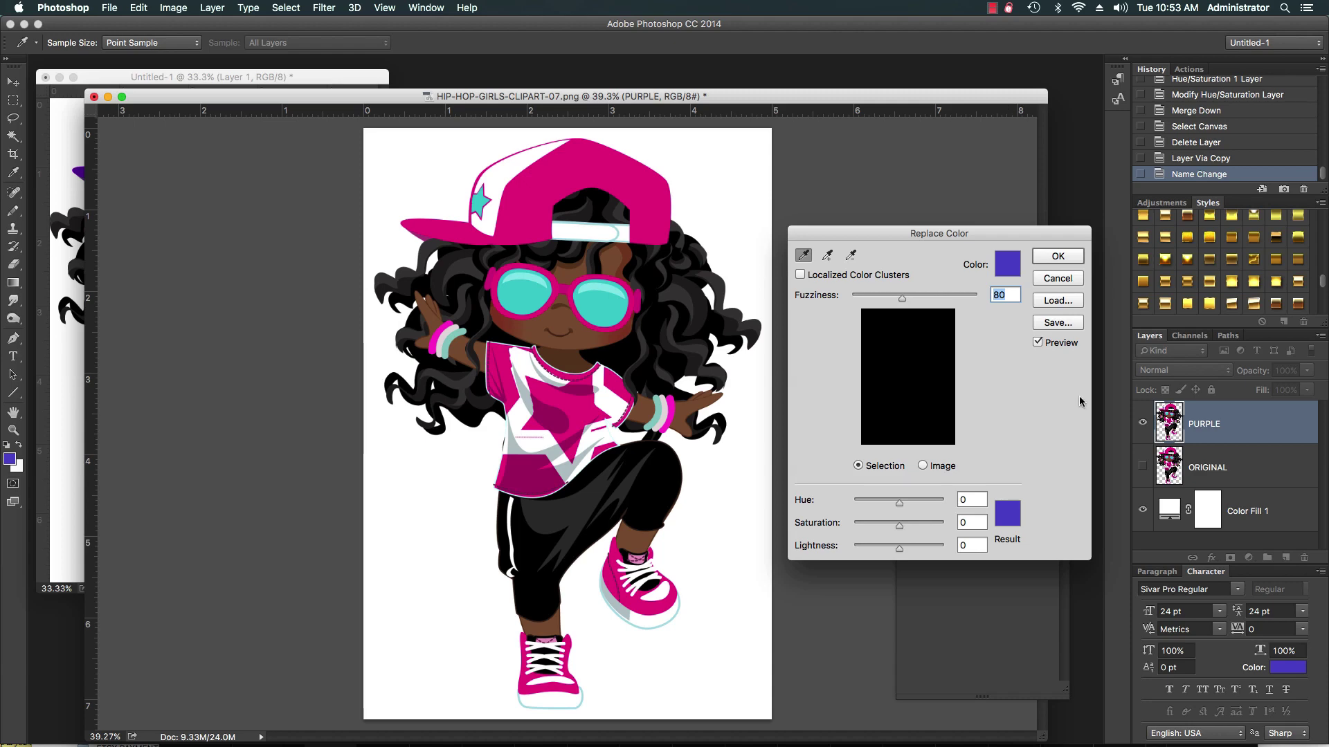
click(1009, 265)
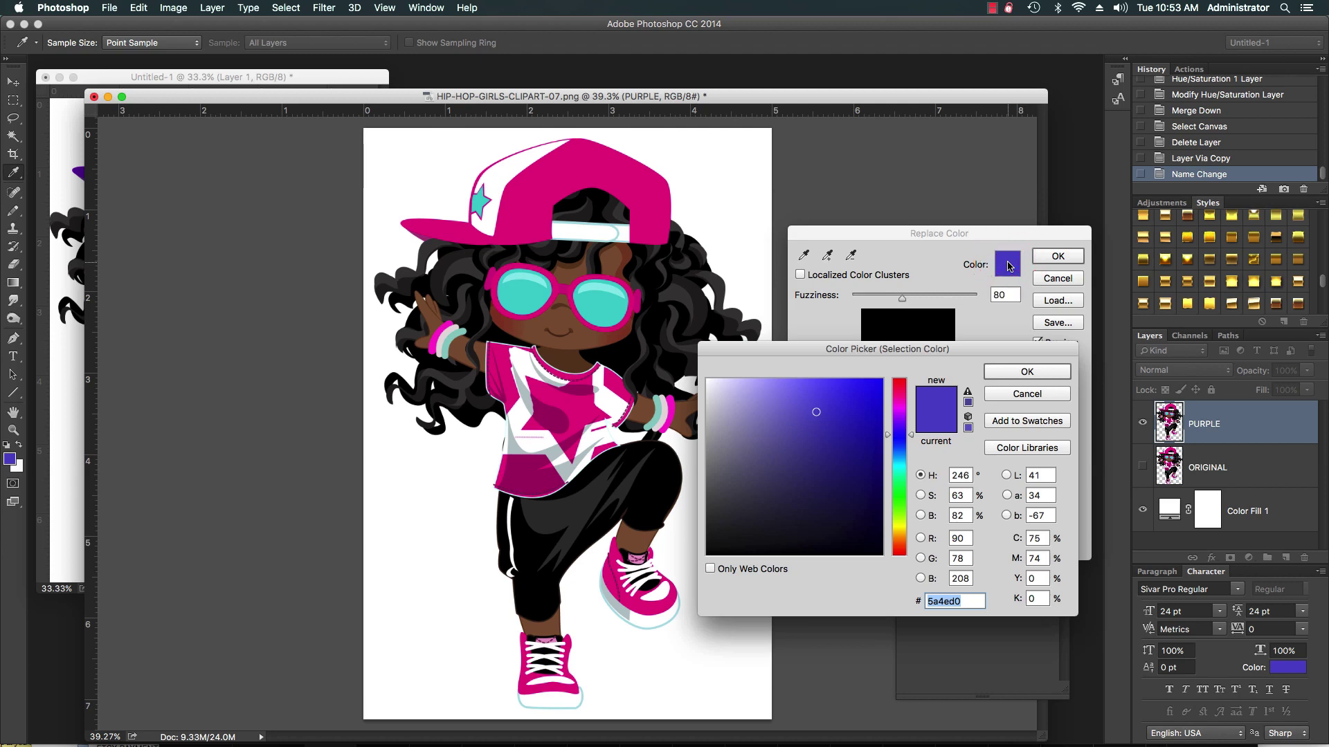
click(1027, 394)
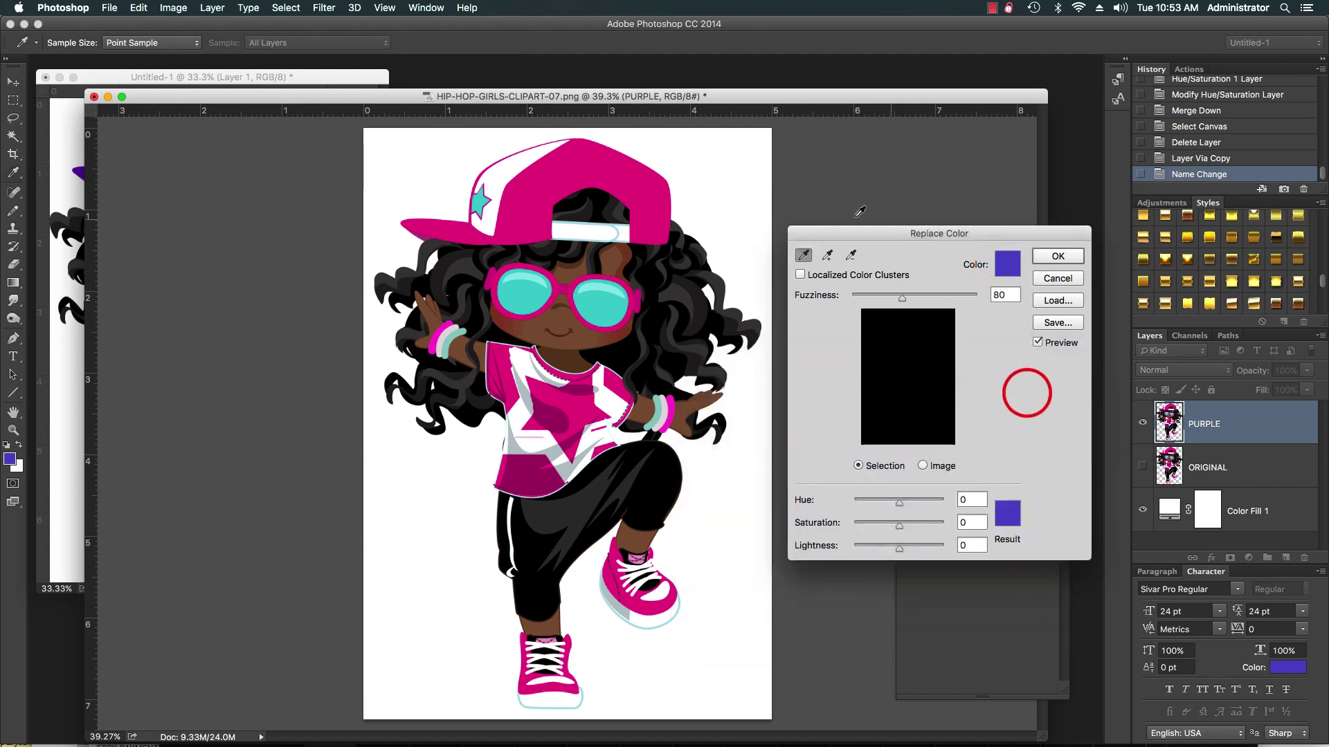
click(658, 185)
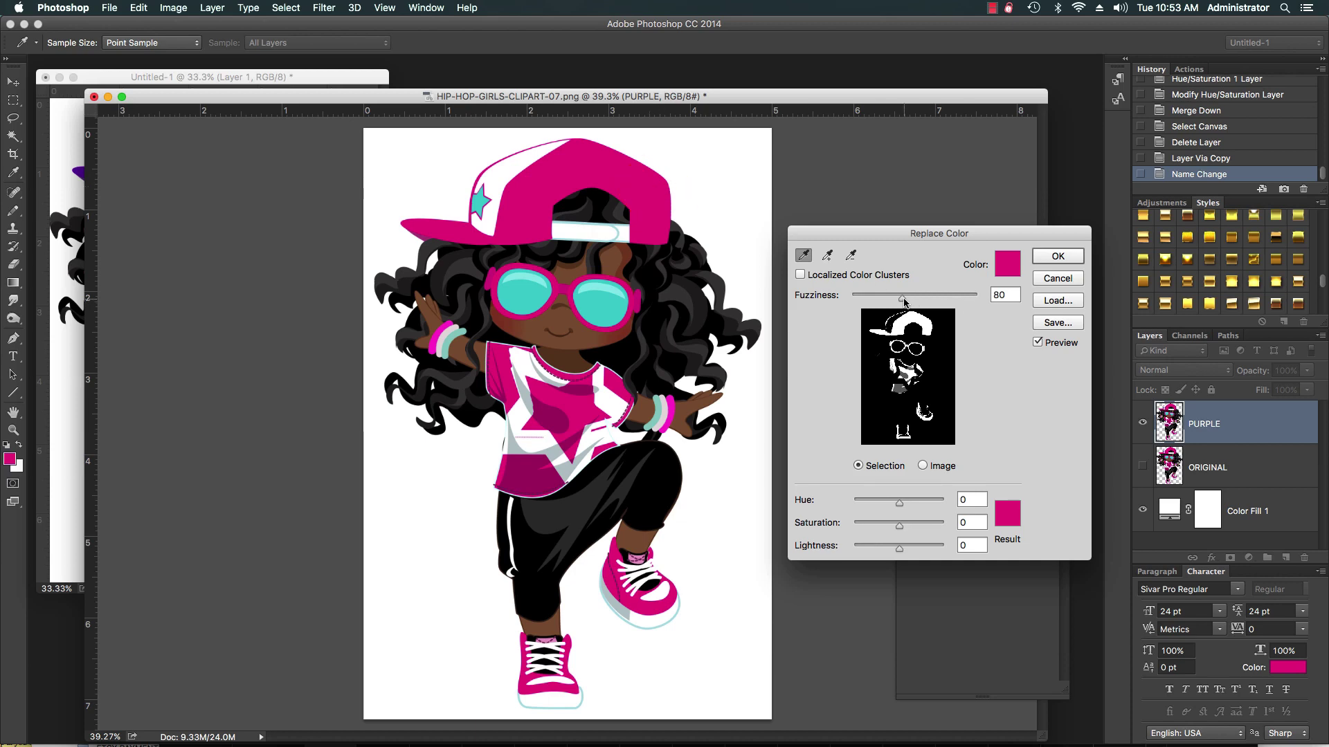
drag(905, 302, 857, 300)
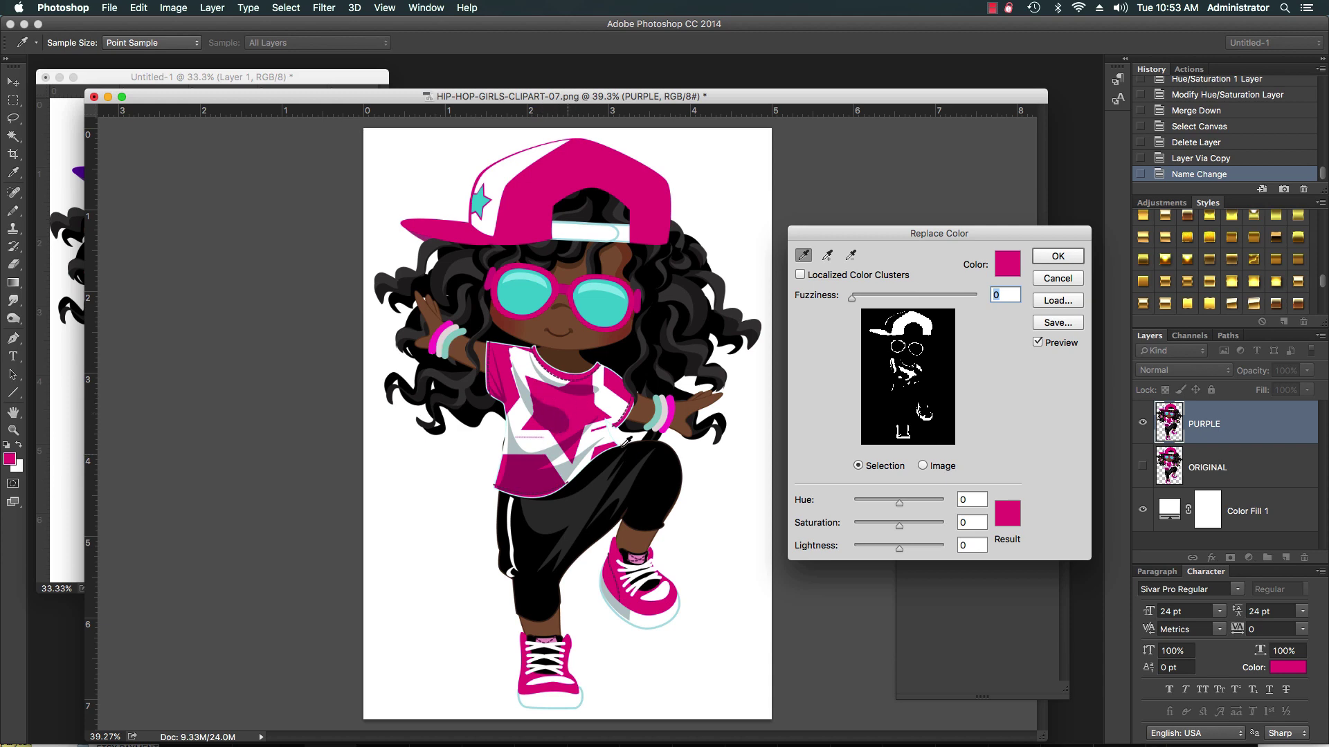
Step: Set Replace Color to Fuzziness 200, Hue -51, Lightness -30 for a dark purple
drag(856, 303, 982, 304)
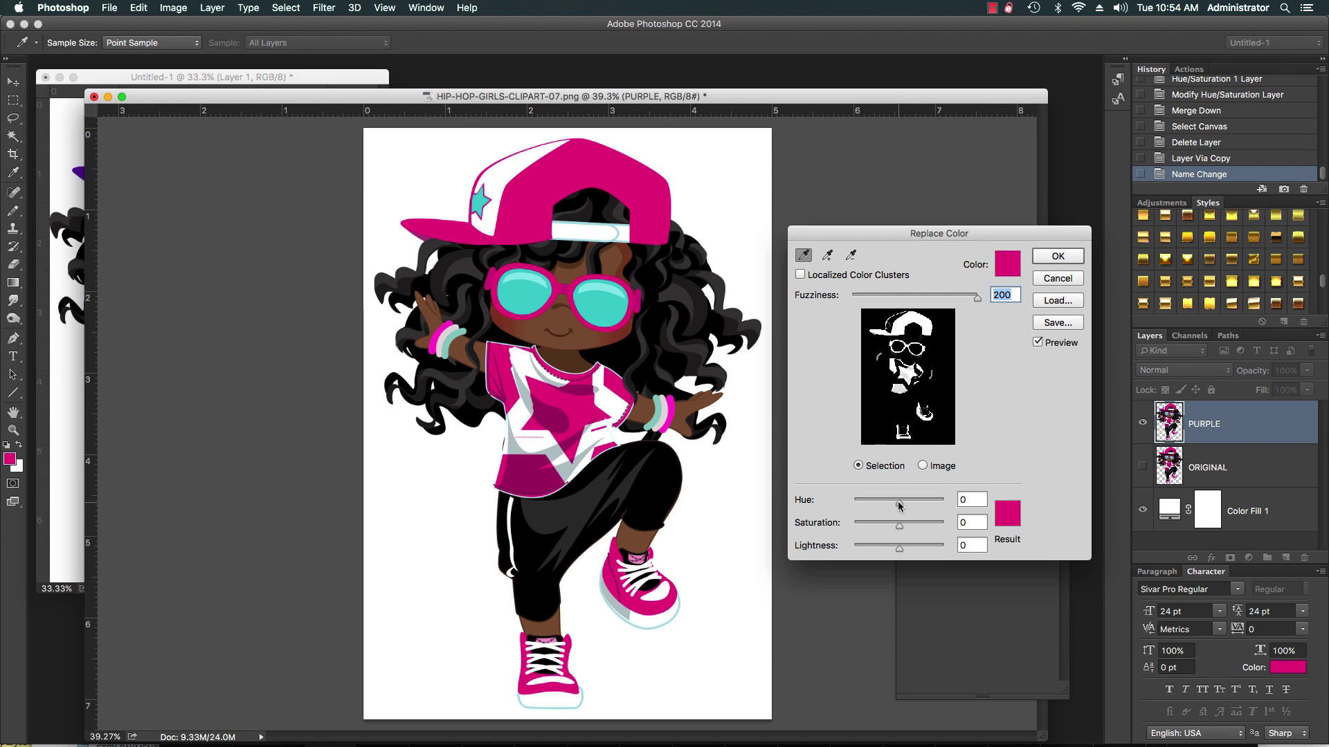
drag(898, 501, 880, 501)
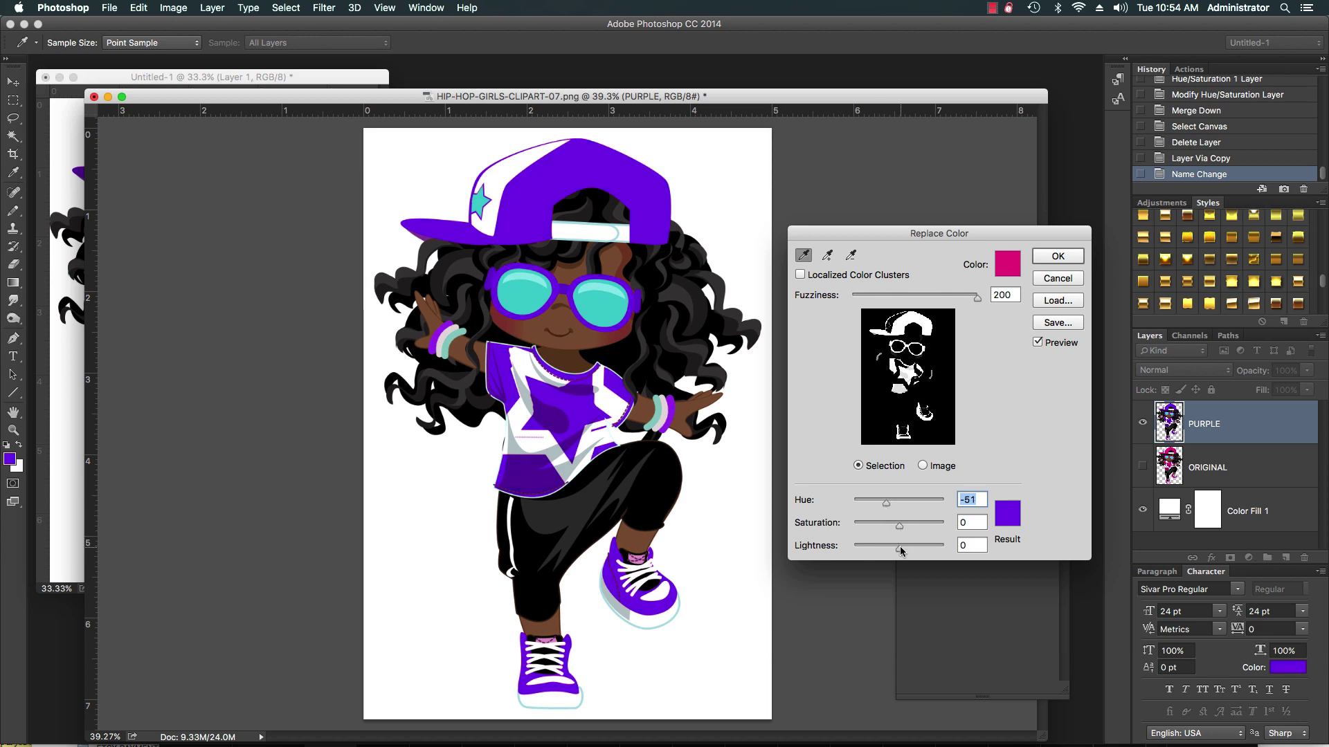
drag(899, 548, 885, 550)
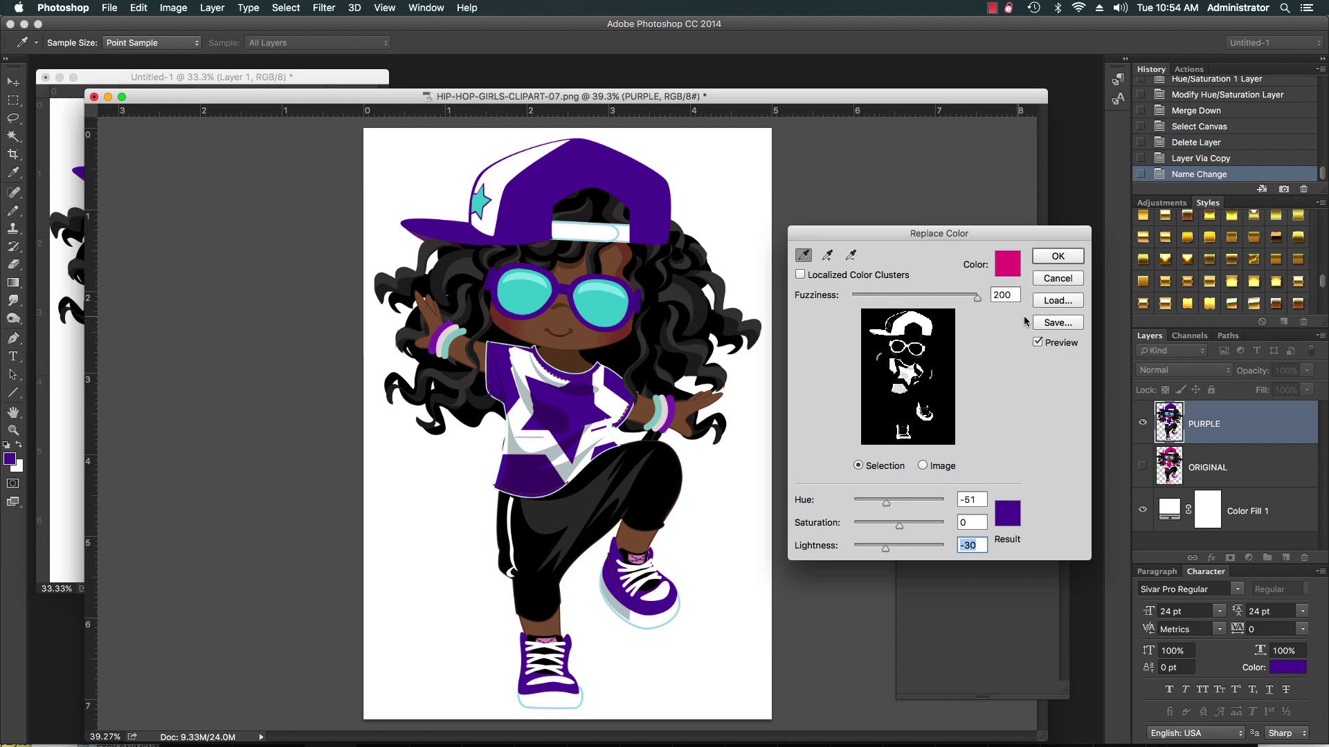
Step: Apply the Replace Color change and zoom in to inspect the dark purple glasses
click(1059, 256)
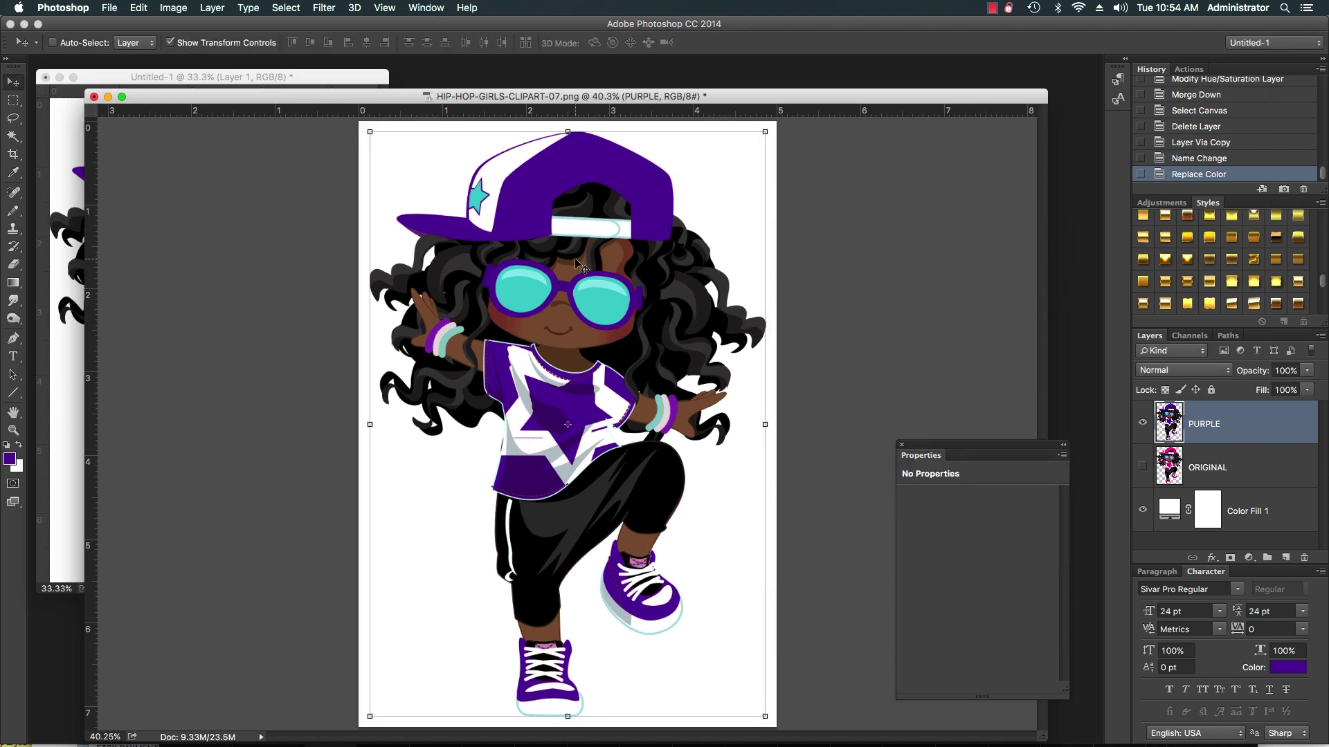
scroll(581, 266, up, 8)
scroll(578, 267, down, 3)
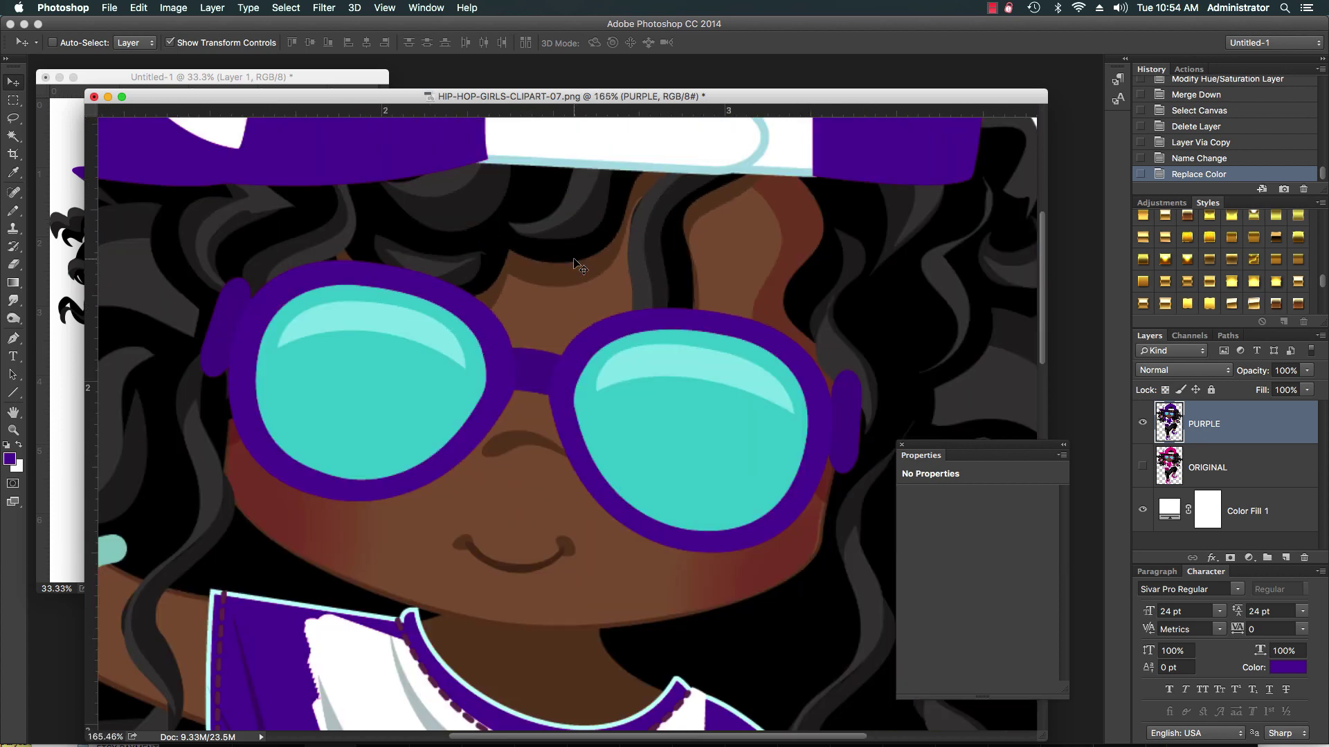
scroll(512, 346, up, 3)
scroll(513, 342, up, 2)
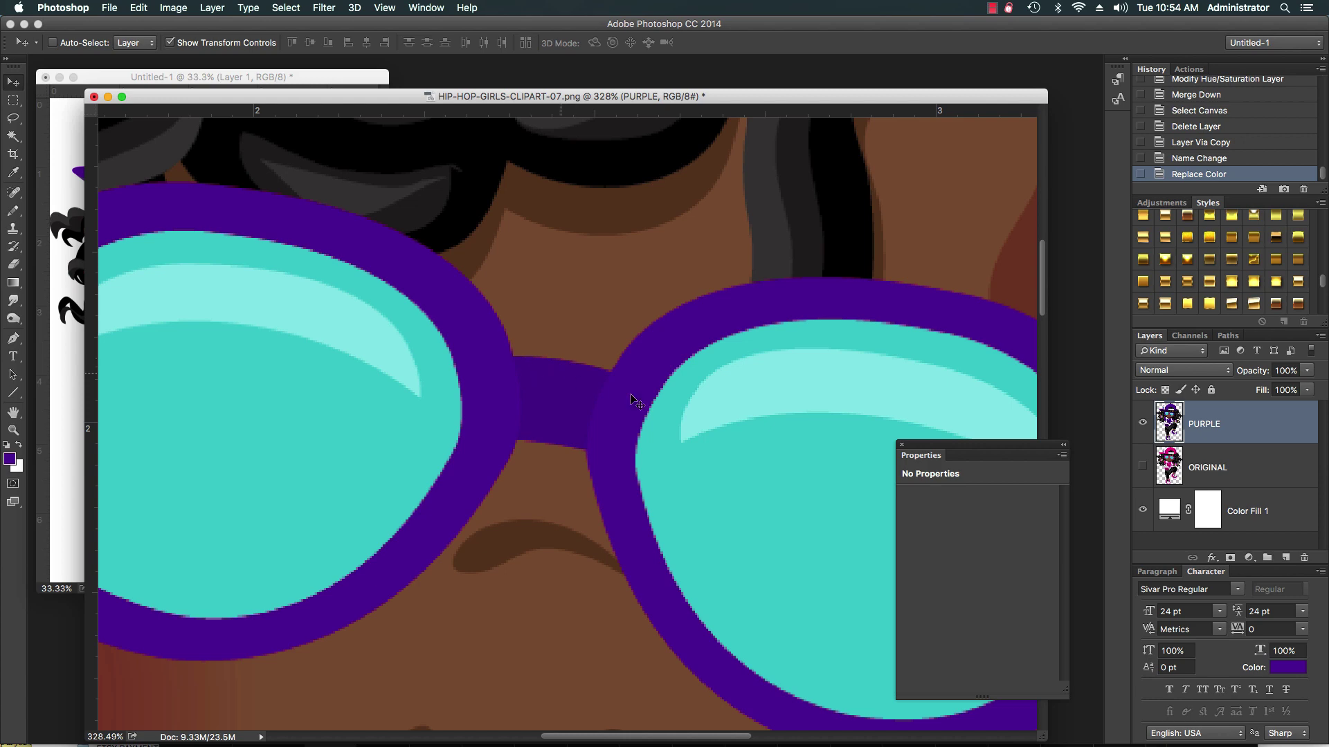
scroll(649, 402, down, 3)
scroll(663, 444, down, 2)
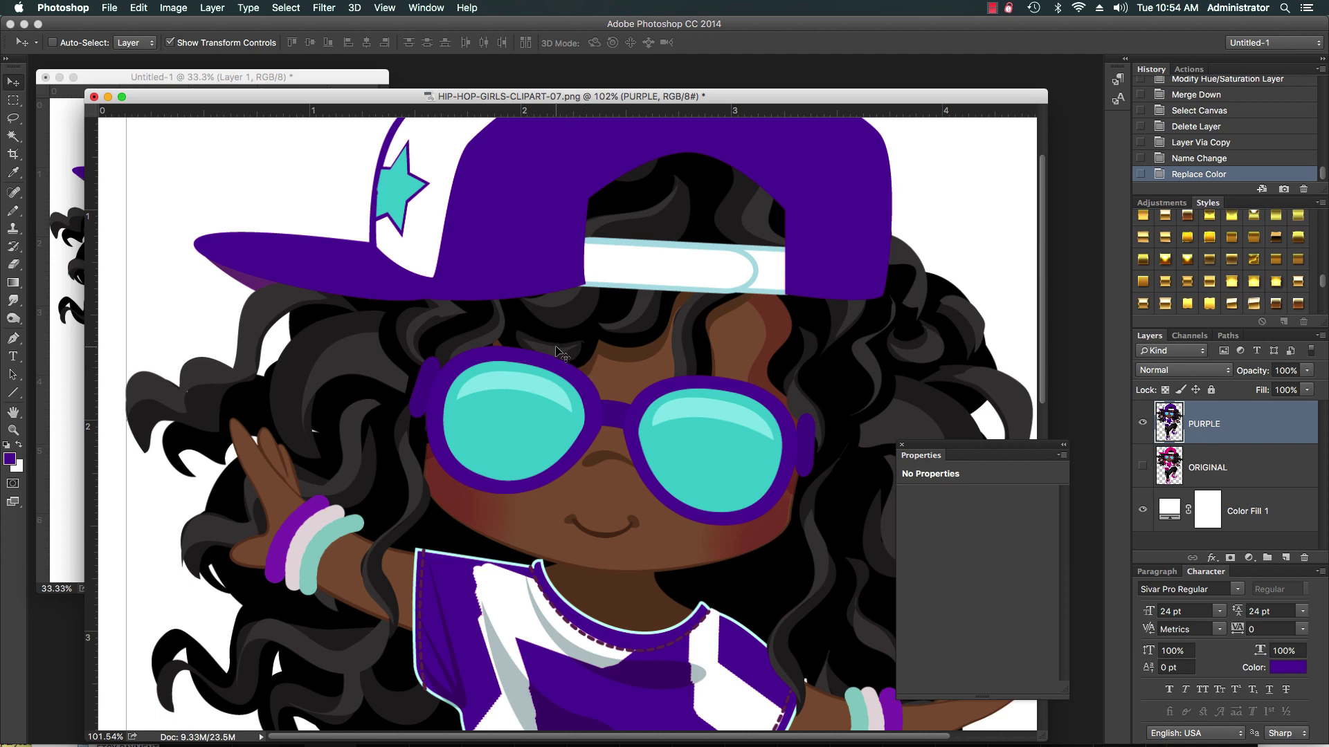
scroll(615, 410, down, 2)
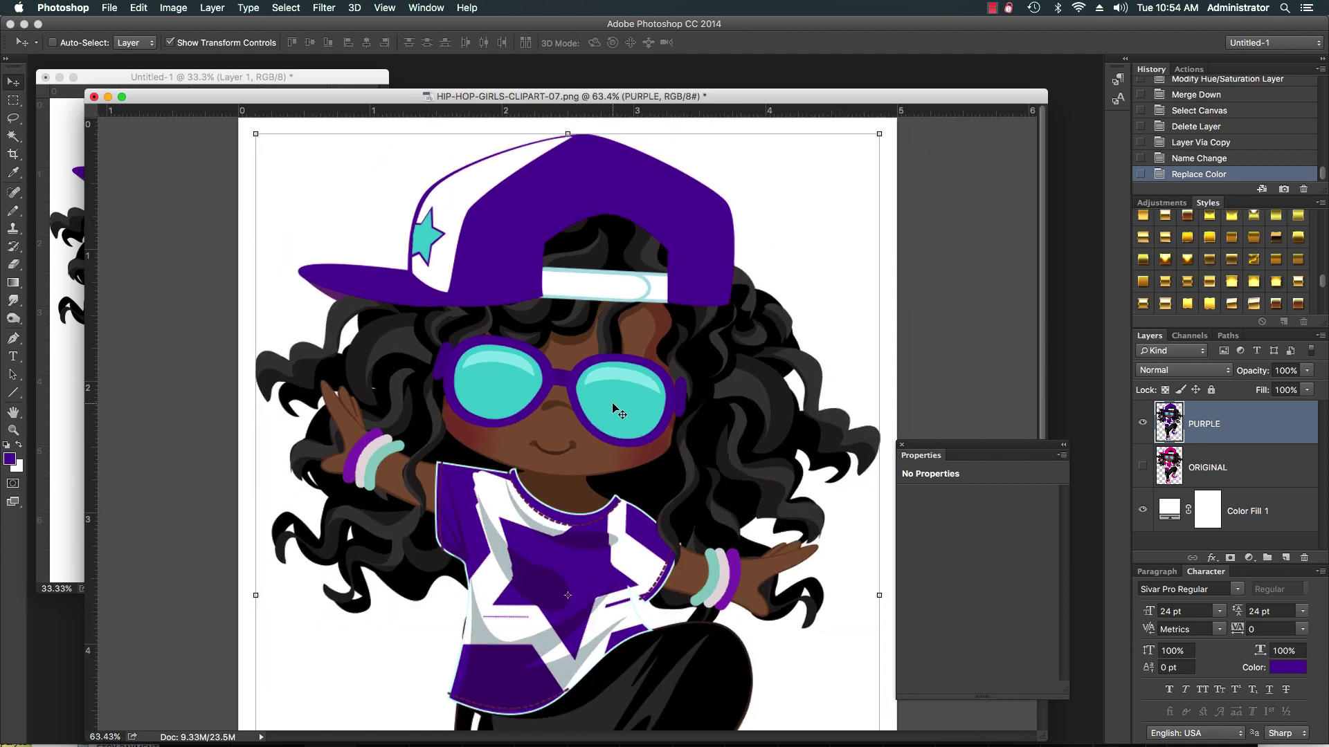
Step: Bring Untitled-1 forward, zoom in on the pasted girl, and lower its window
click(196, 73)
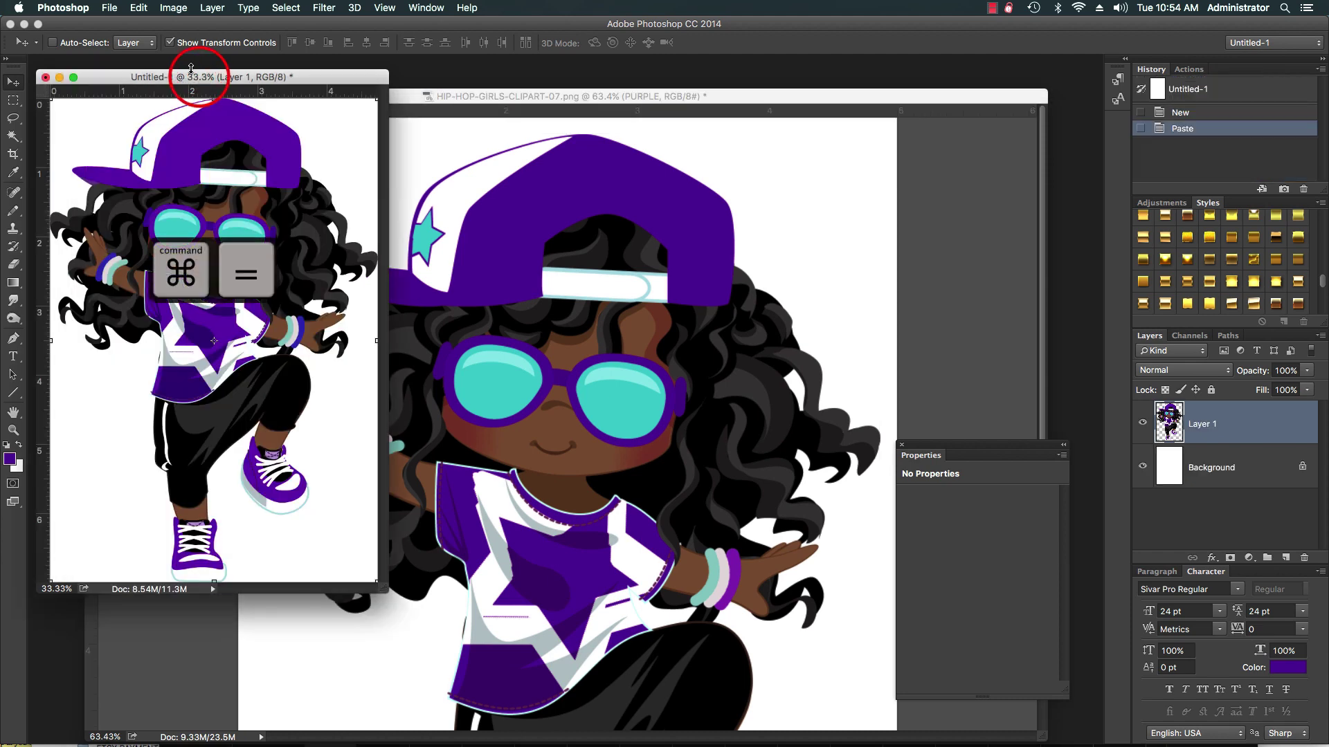
key(super+equal)
key(super+equal)
key(super+equal)
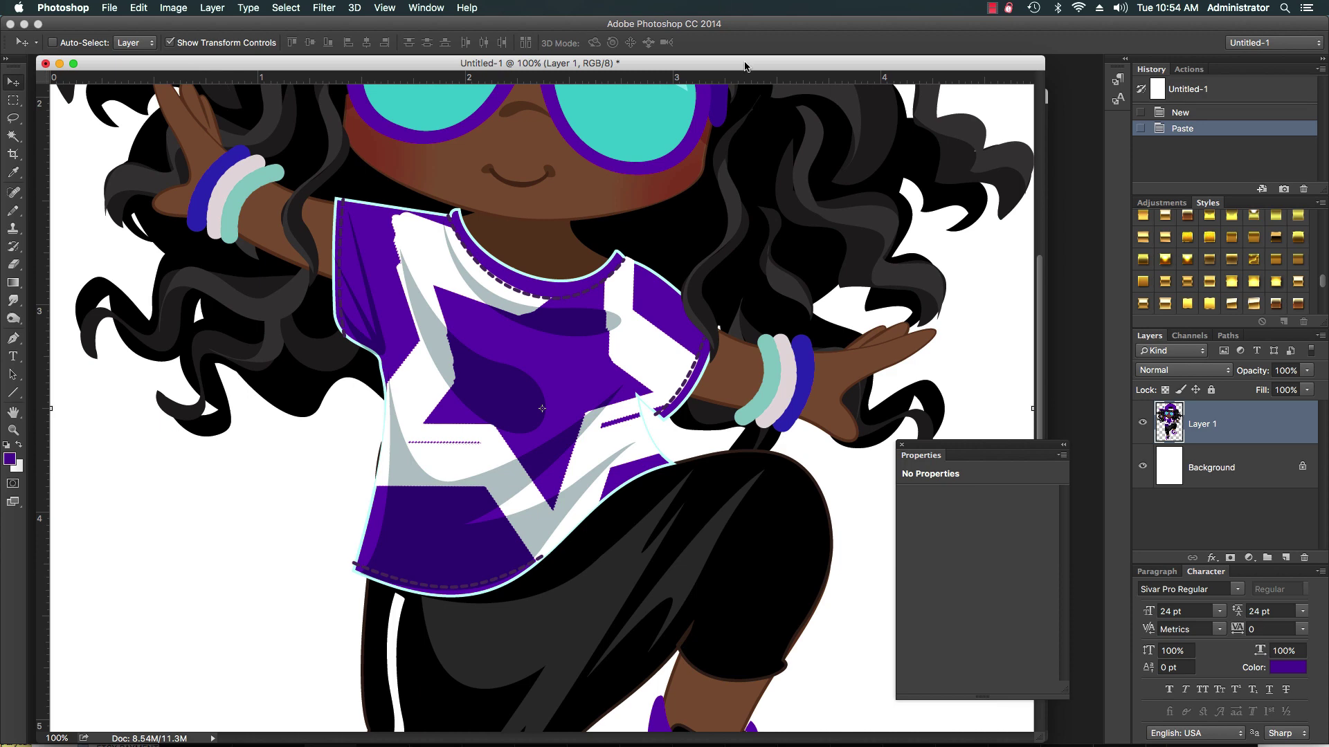
drag(745, 66, 768, 558)
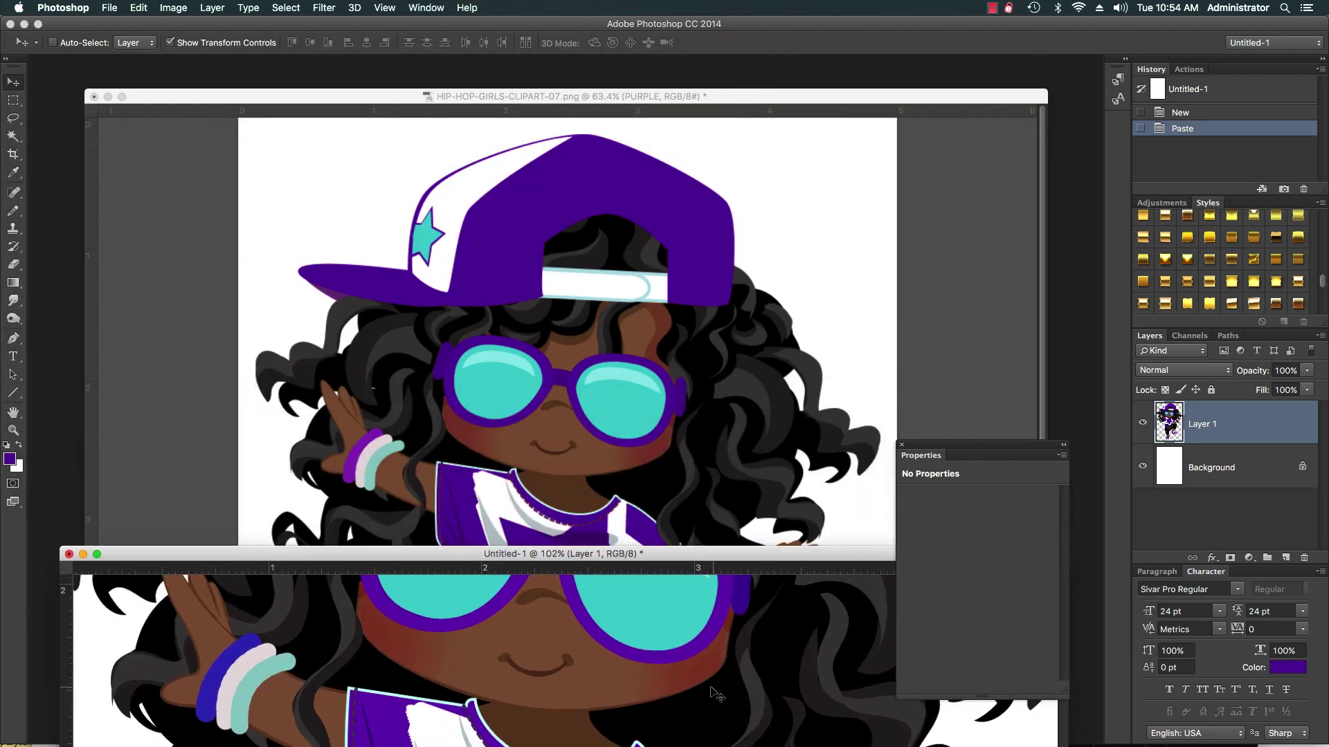
scroll(713, 692, down, 5)
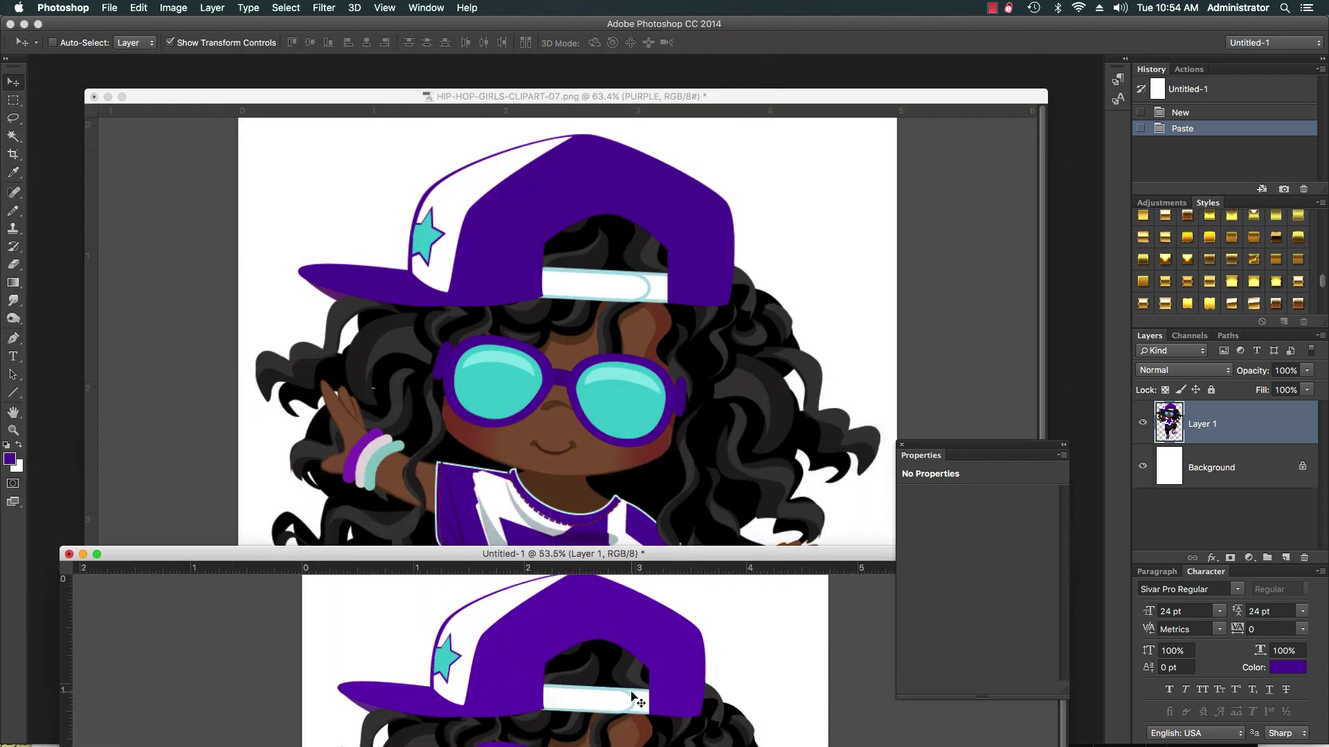
scroll(632, 696, up, 1)
Step: Resize the Untitled-1 window, then move it aside to expose the clipart document
drag(657, 547, 656, 207)
scroll(628, 533, up, 10)
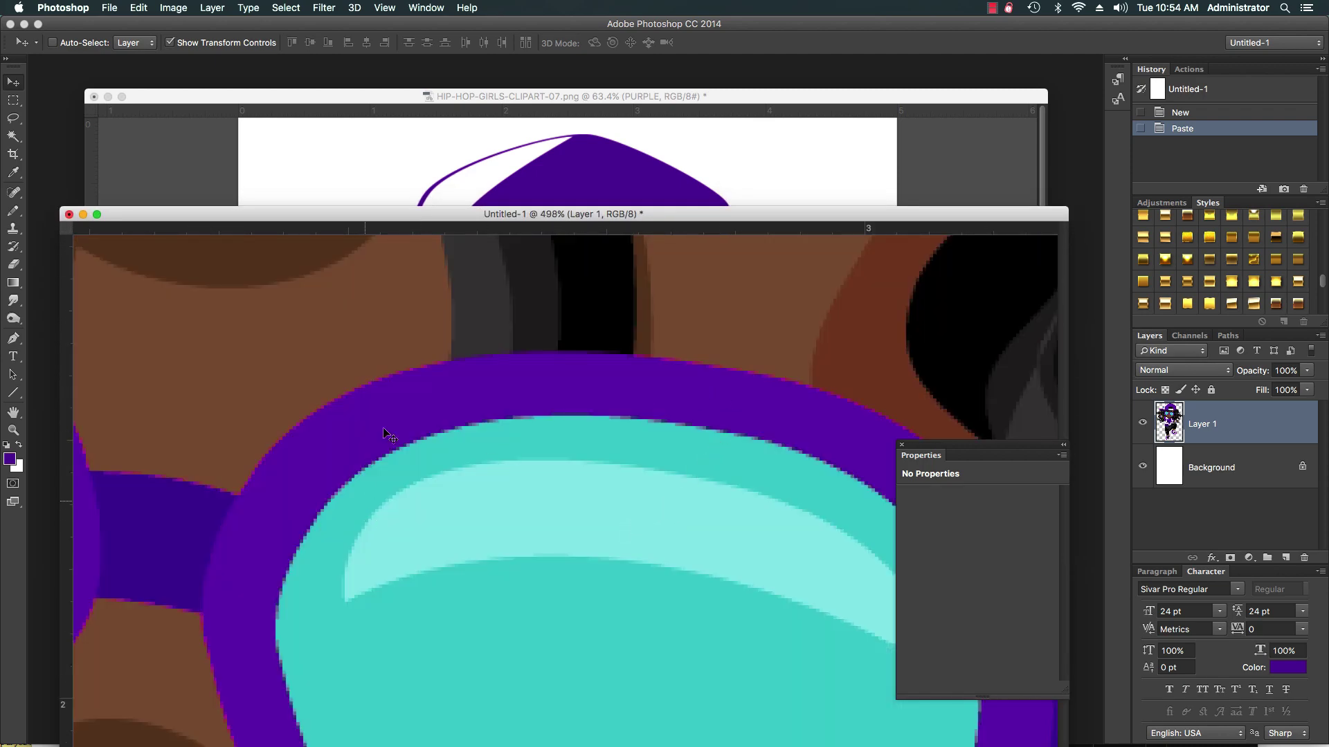
drag(510, 217, 502, 653)
scroll(587, 423, up, 5)
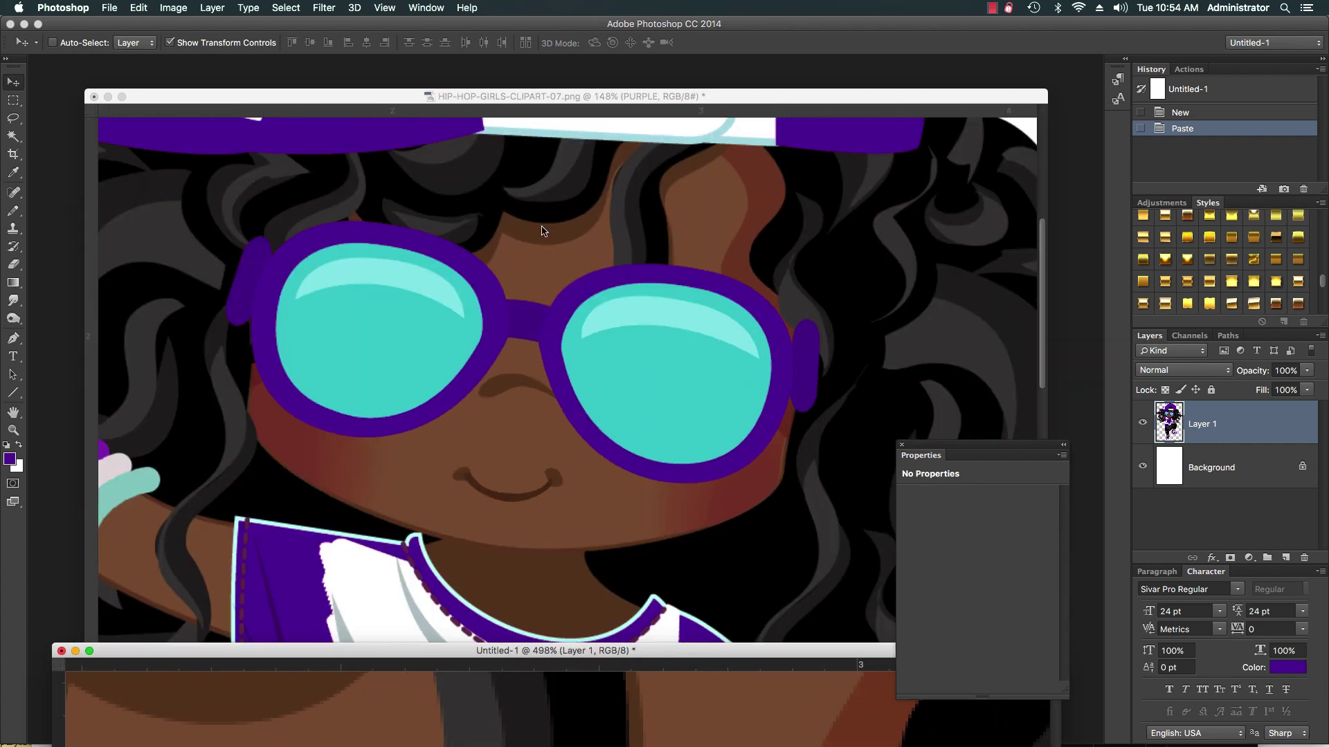
scroll(521, 357, down, 8)
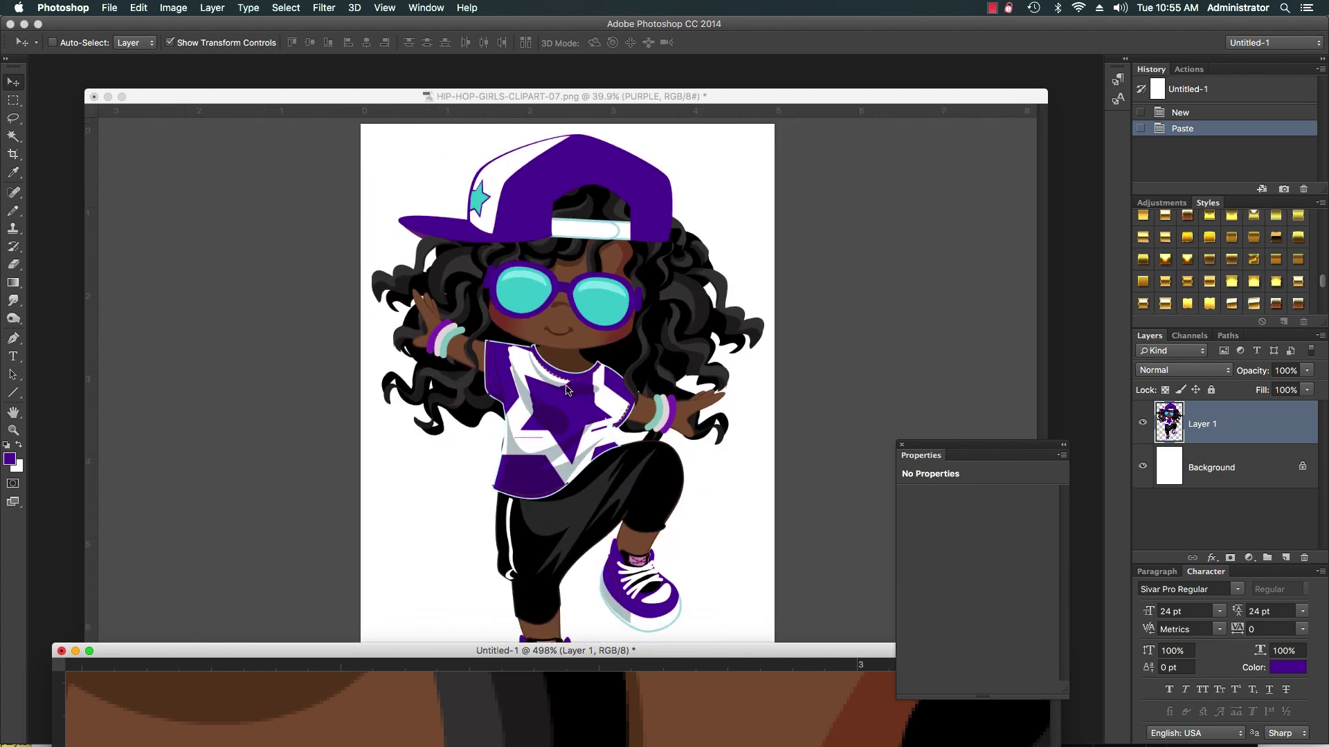
scroll(554, 392, up, 6)
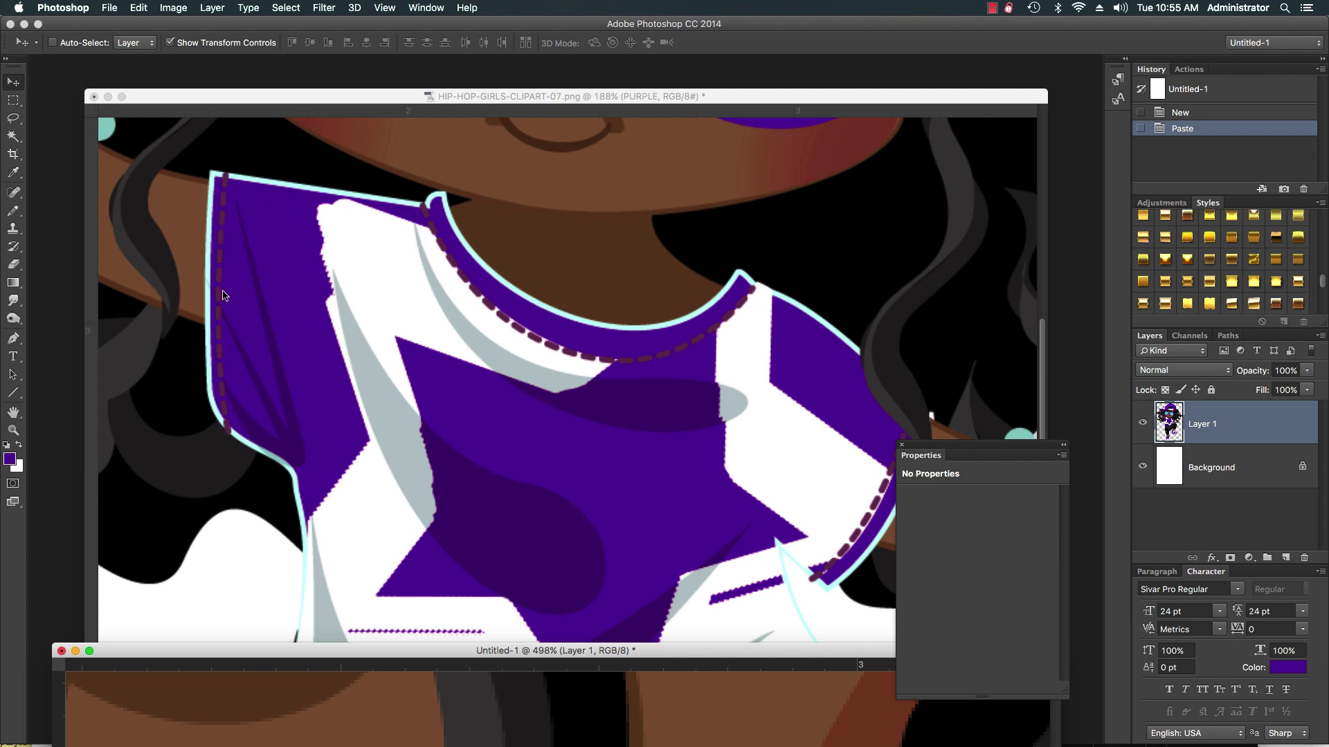
scroll(460, 377, down, 7)
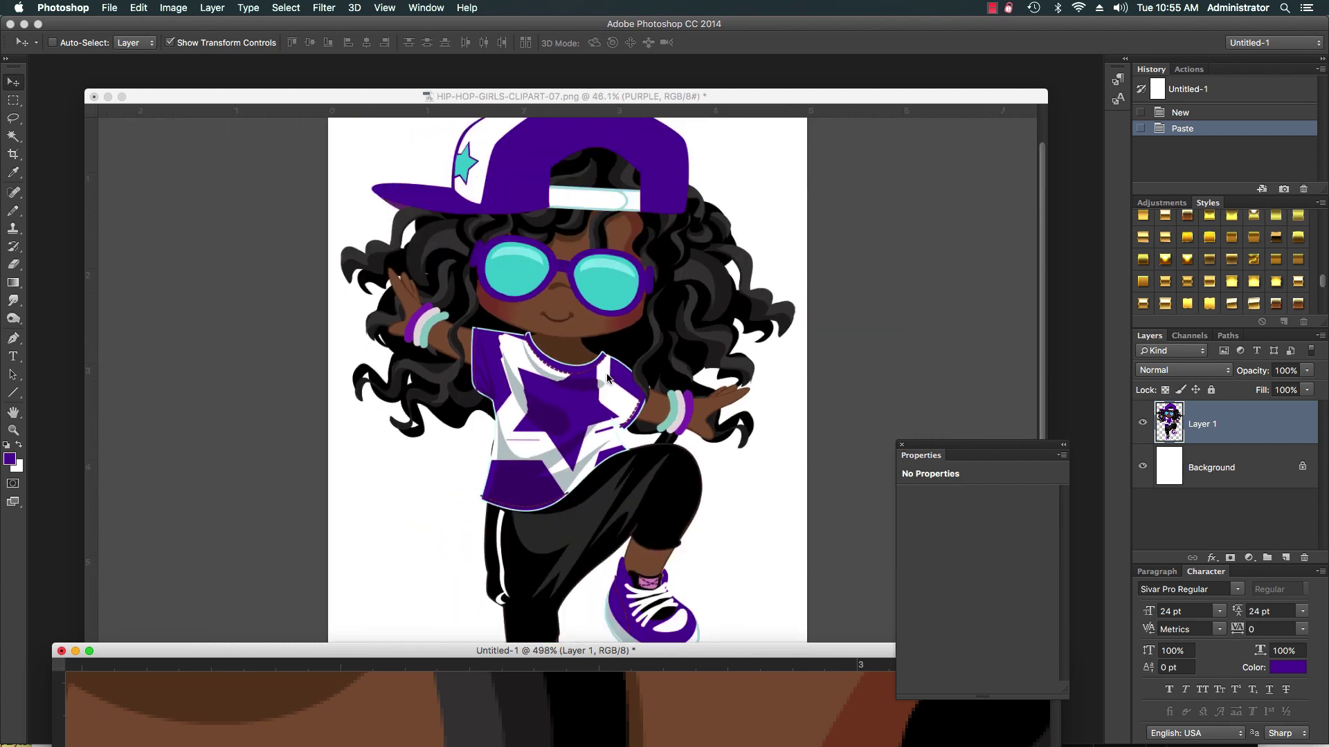
scroll(607, 378, down, 2)
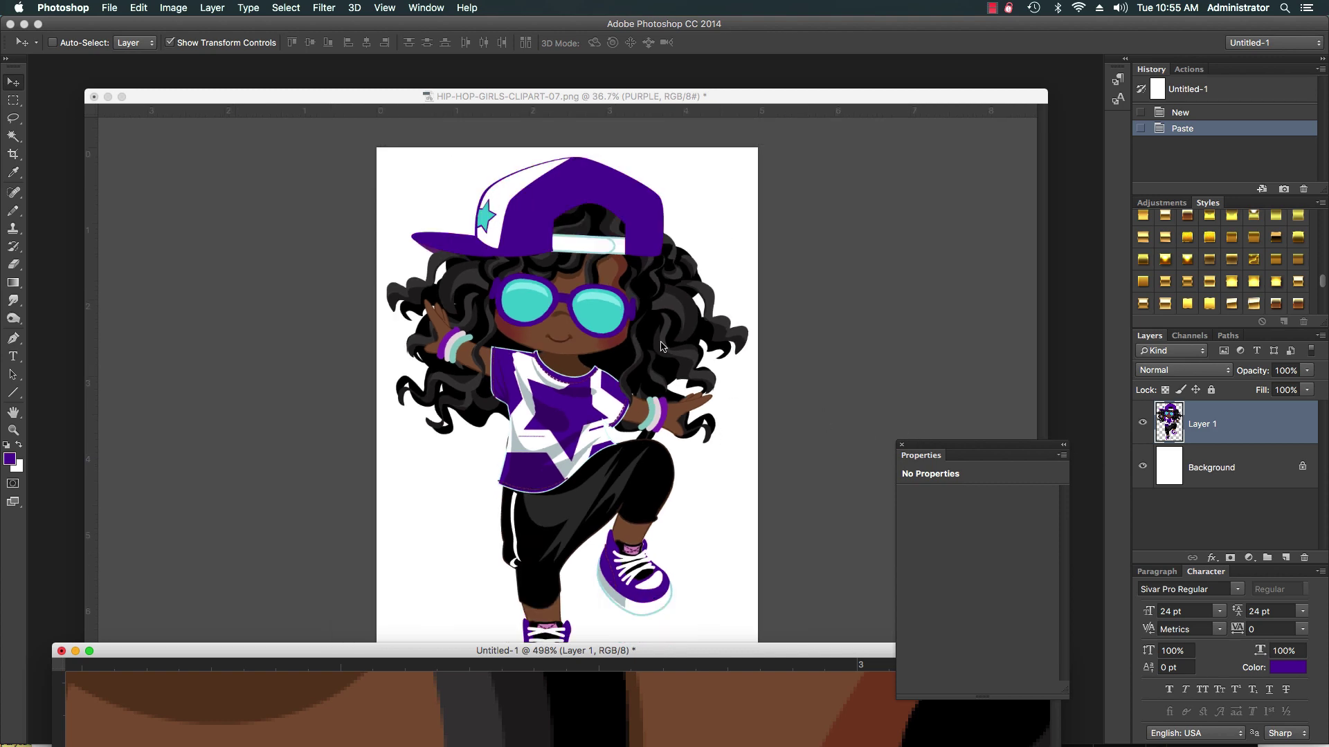
scroll(661, 346, down, 2)
Step: Delete the old PURPLE layer and make a visible duplicate of the ORIGINAL layer
click(609, 98)
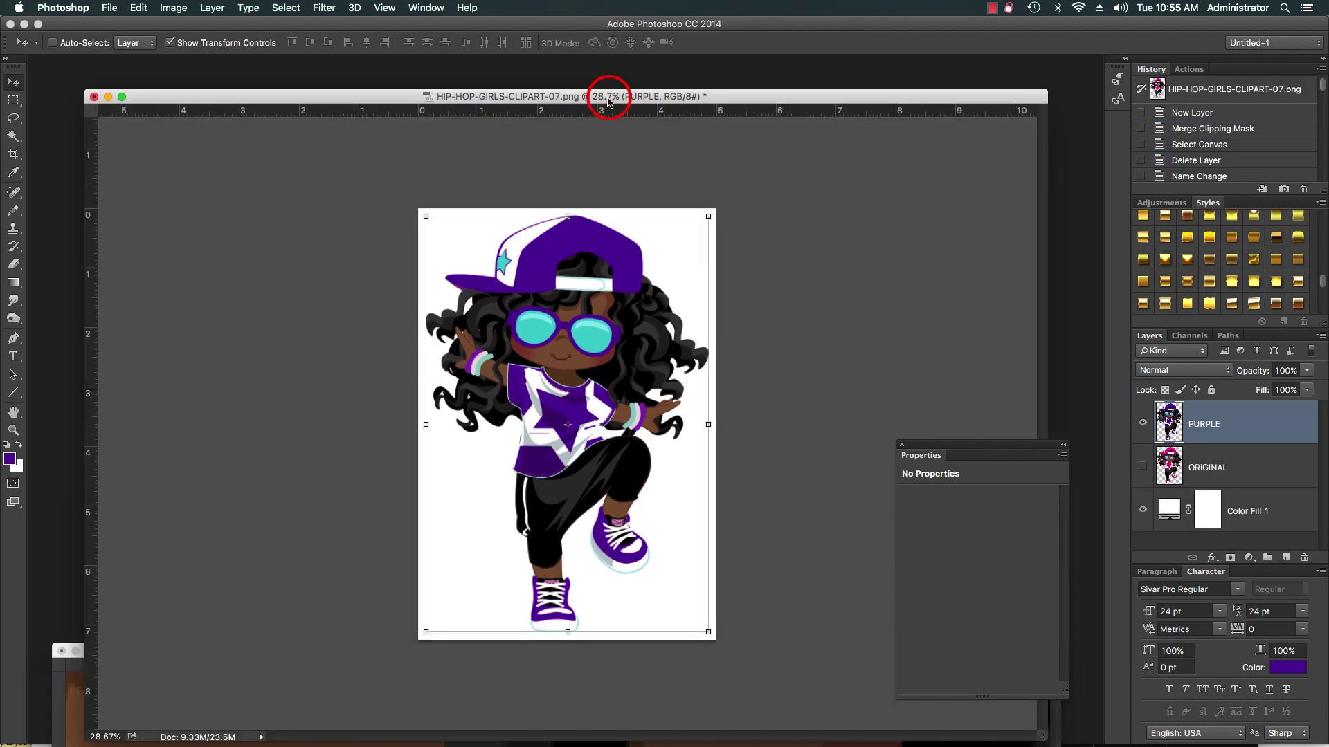
drag(1238, 423, 1323, 565)
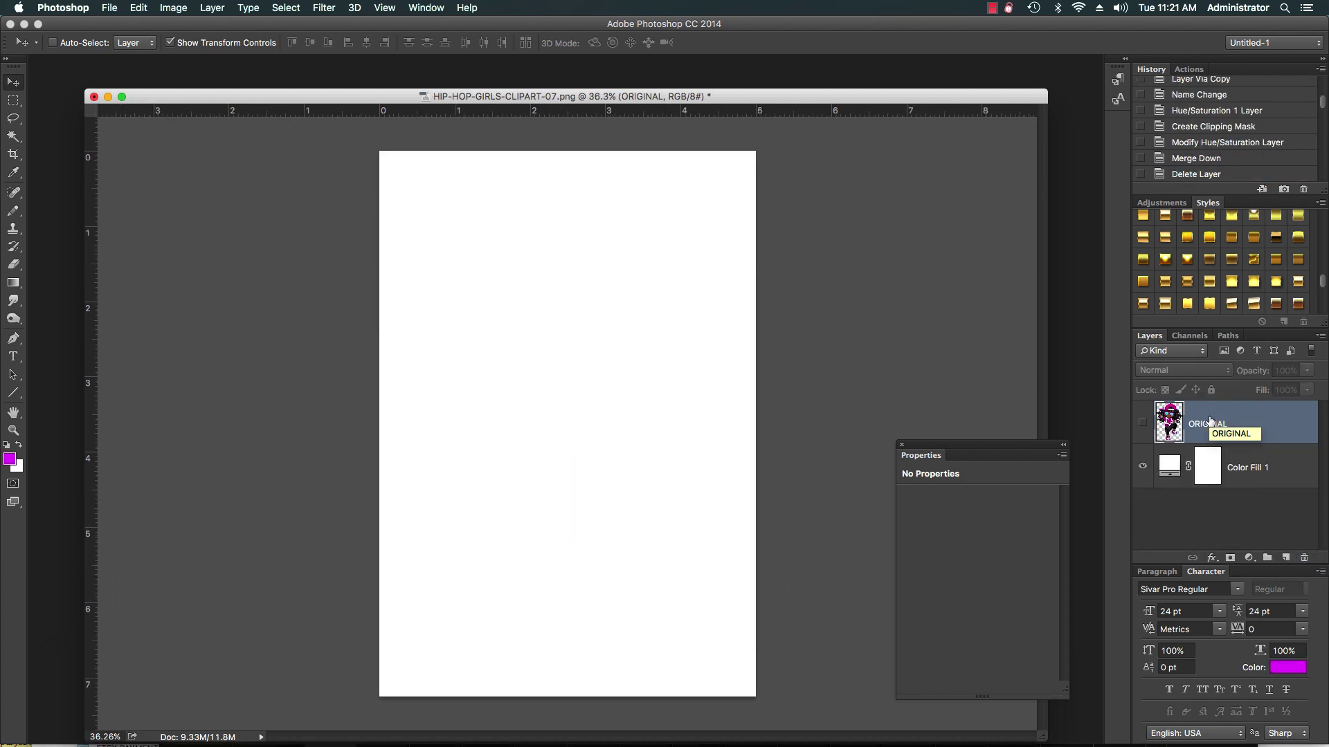
key(super+j)
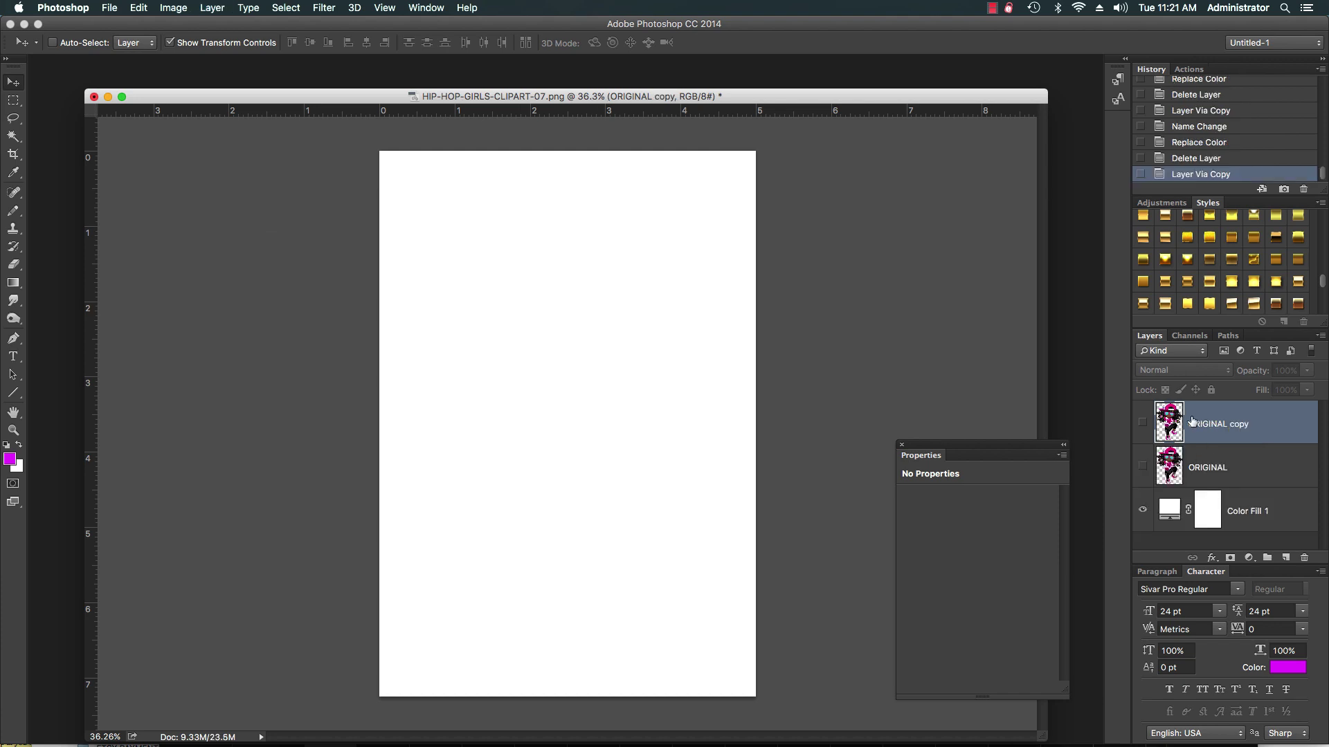
click(1143, 423)
Step: Rename the ORIGINAL copy to PURPLE and bring up Image > Adjustments
double_click(1221, 423)
text(PURPLE)
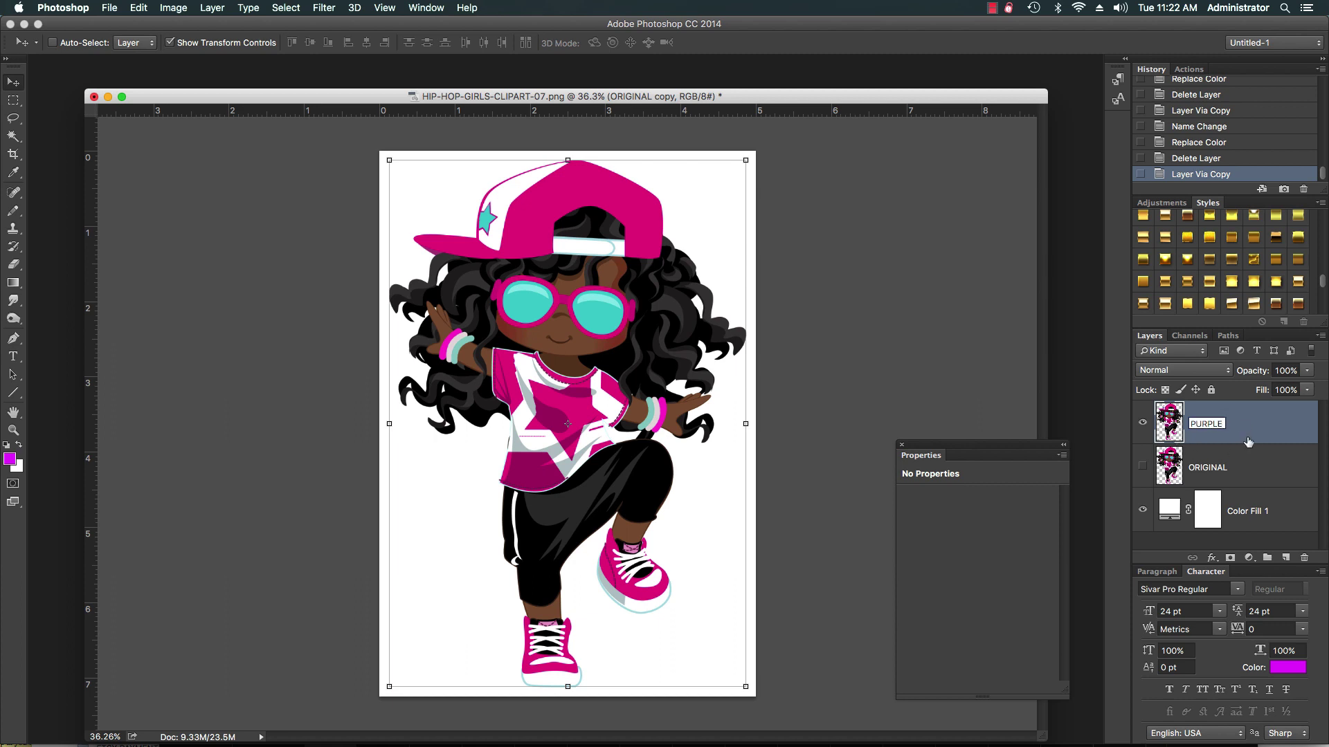
click(1270, 429)
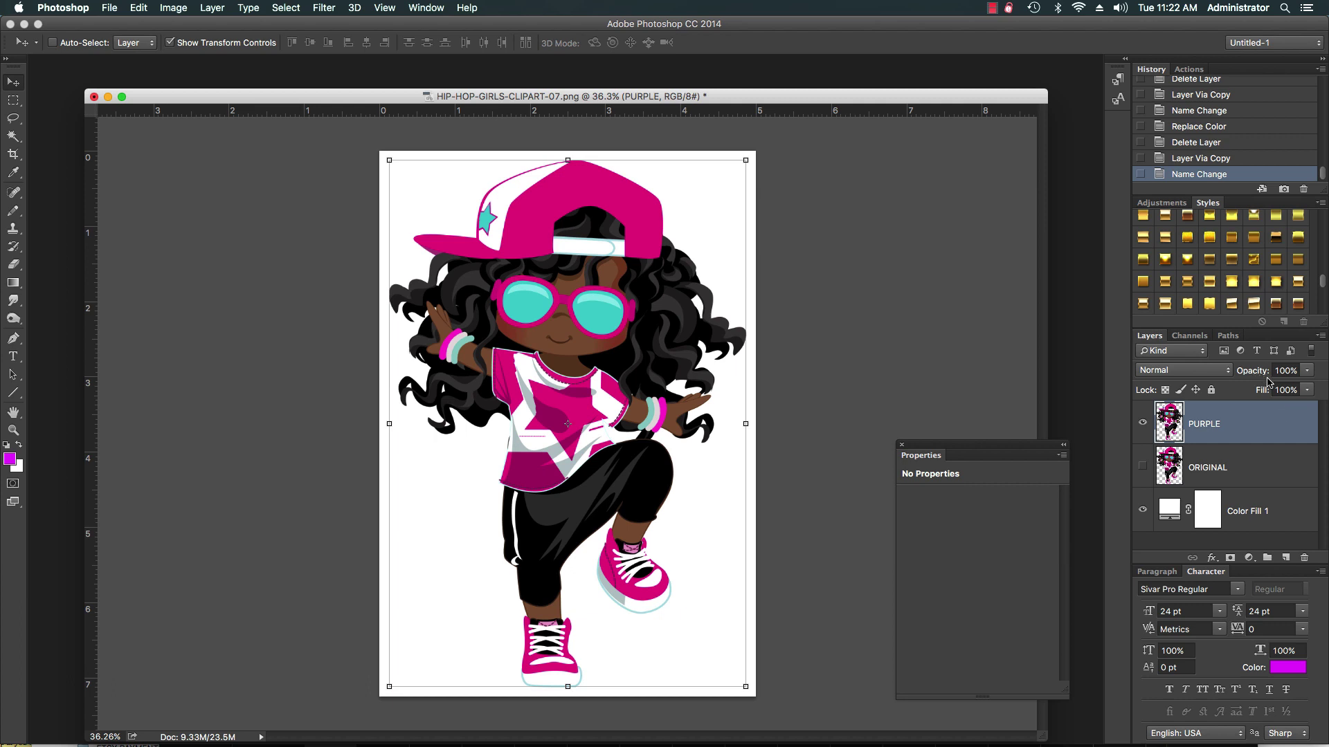
click(176, 10)
mouse_move(207, 47)
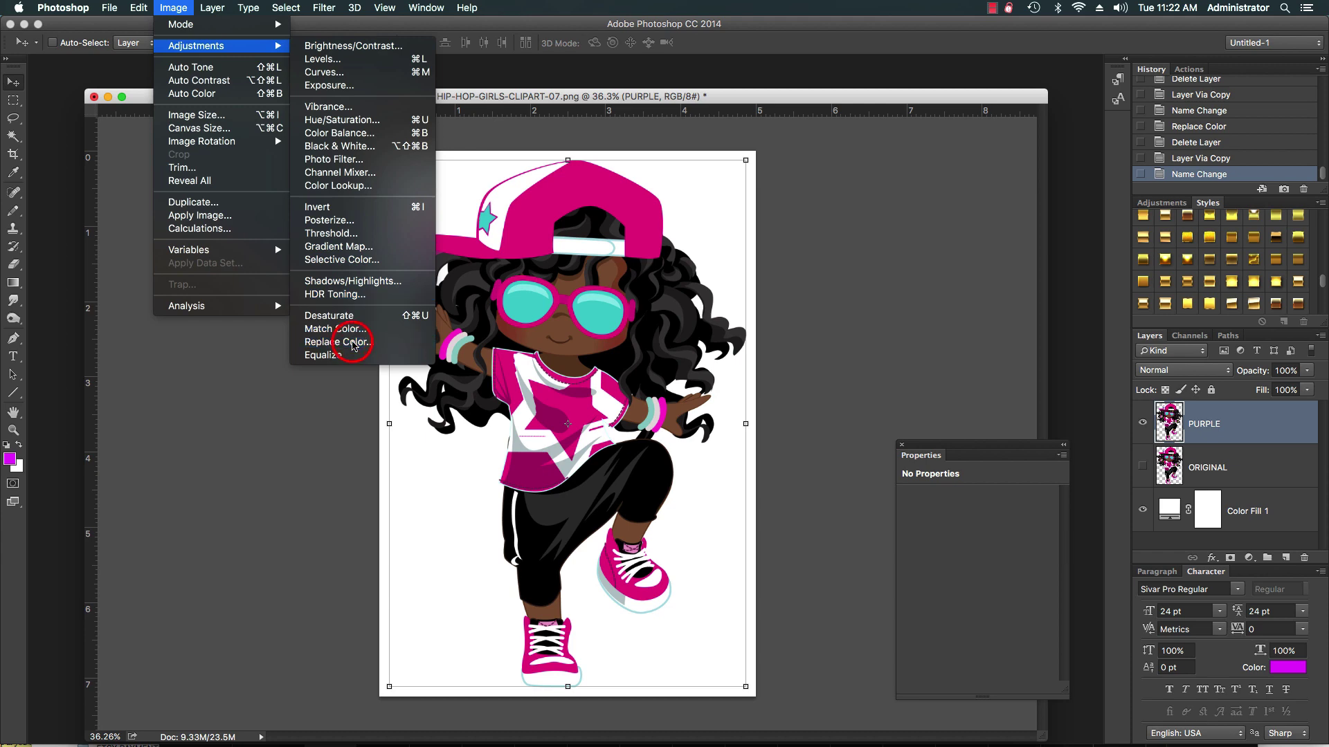
Step: In Replace Color, sample the pink cap and set Hue -43, Lightness -30
click(352, 343)
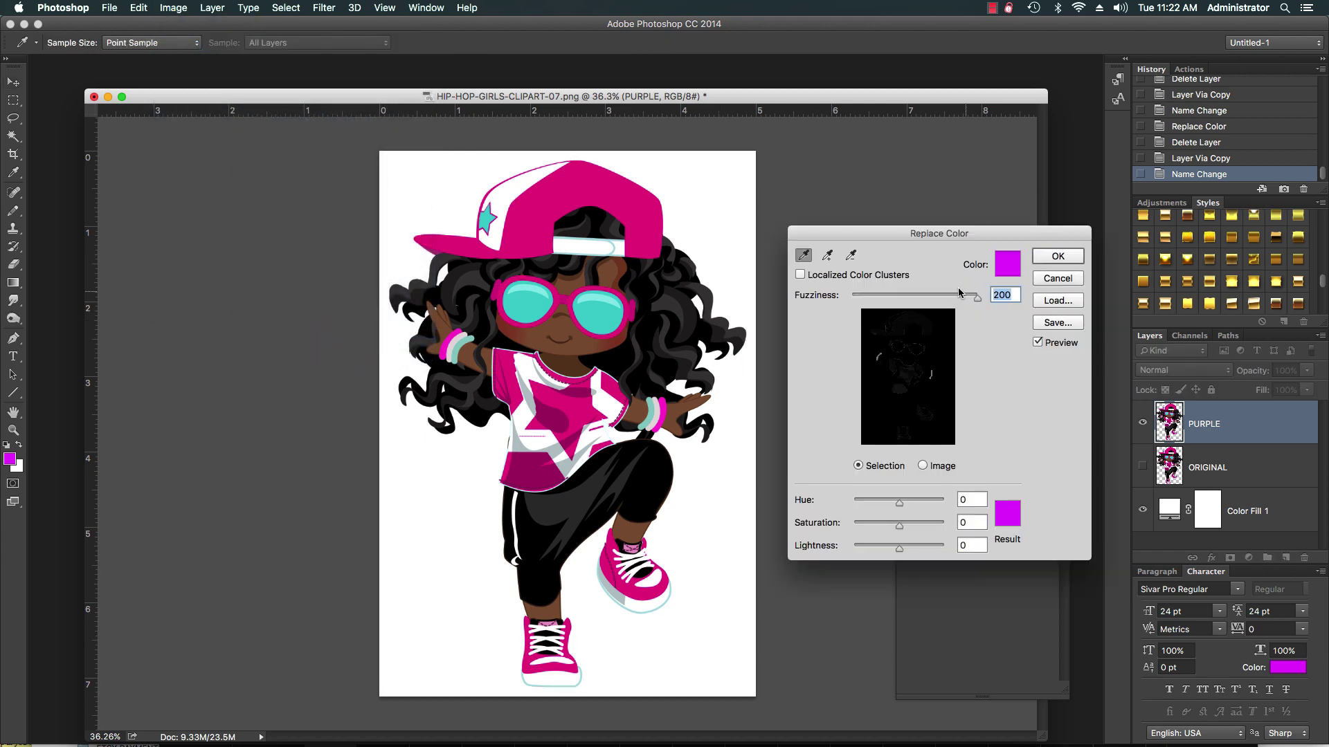
click(622, 188)
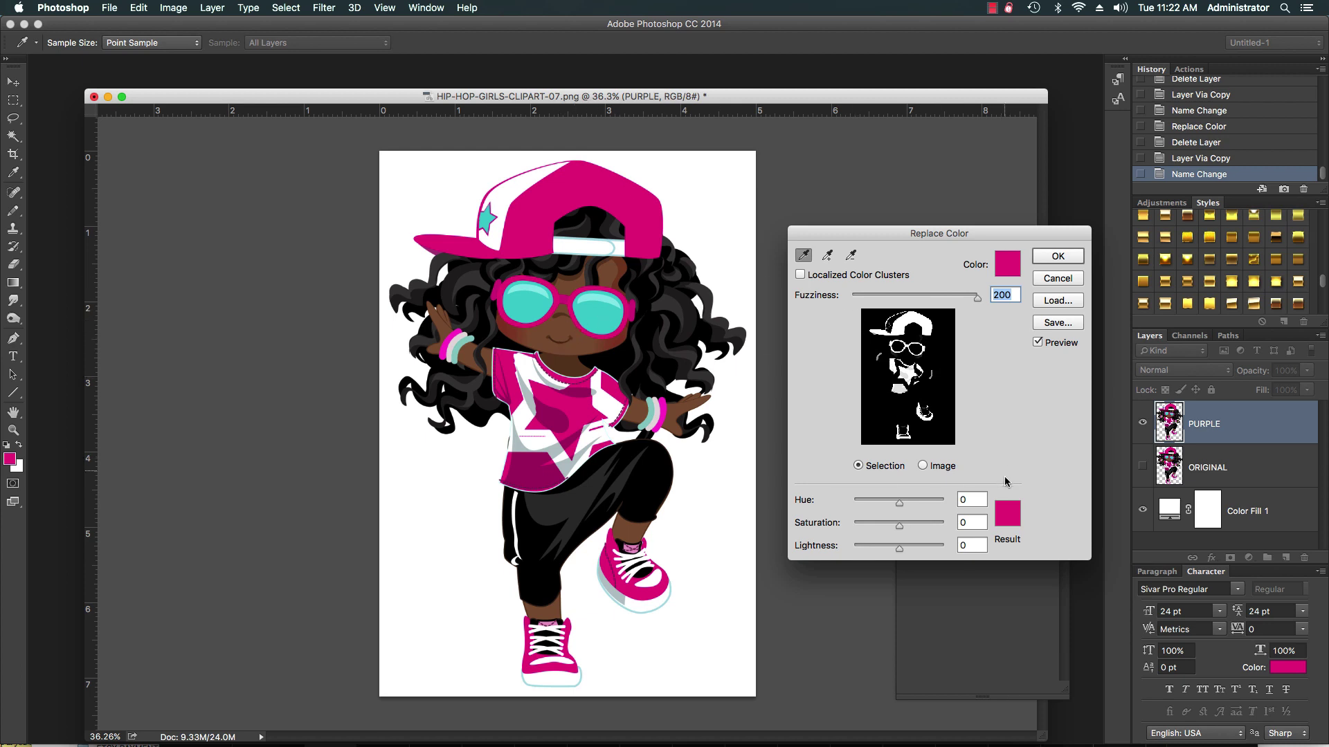
drag(894, 504, 889, 501)
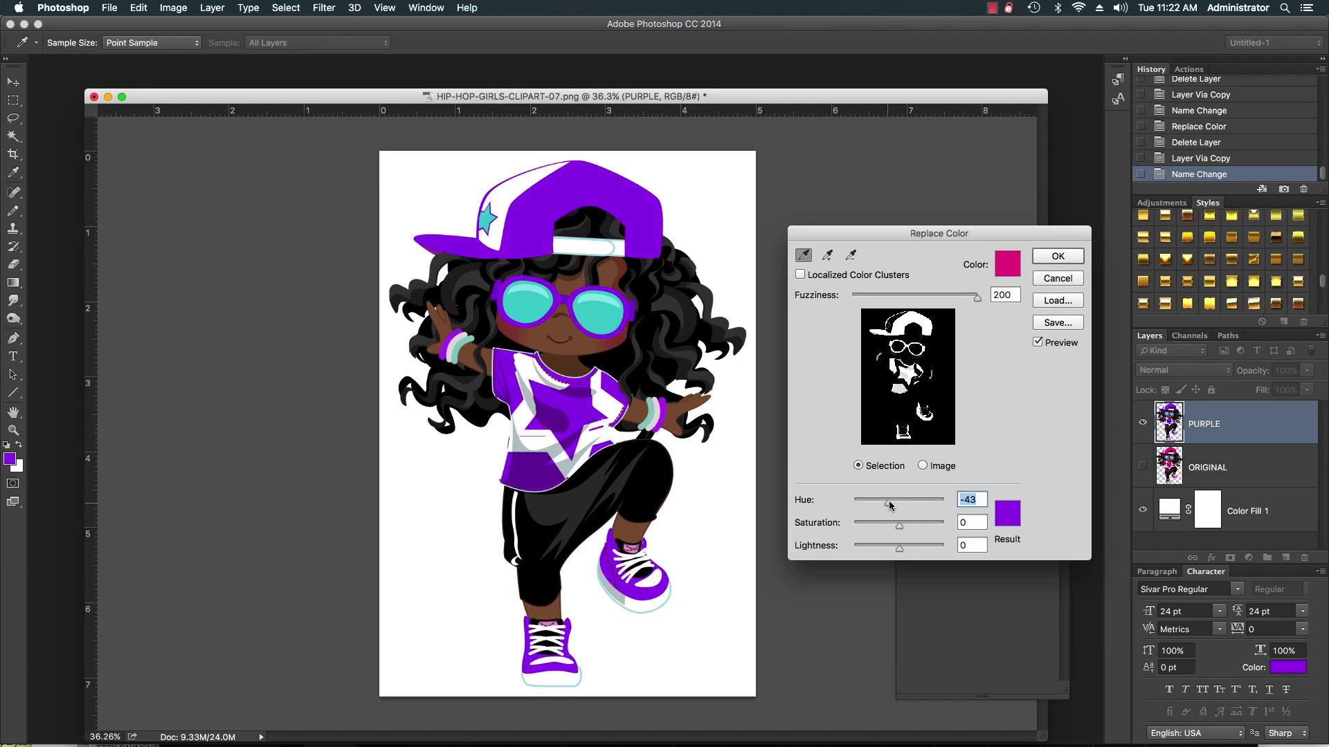
click(898, 550)
drag(897, 552, 887, 551)
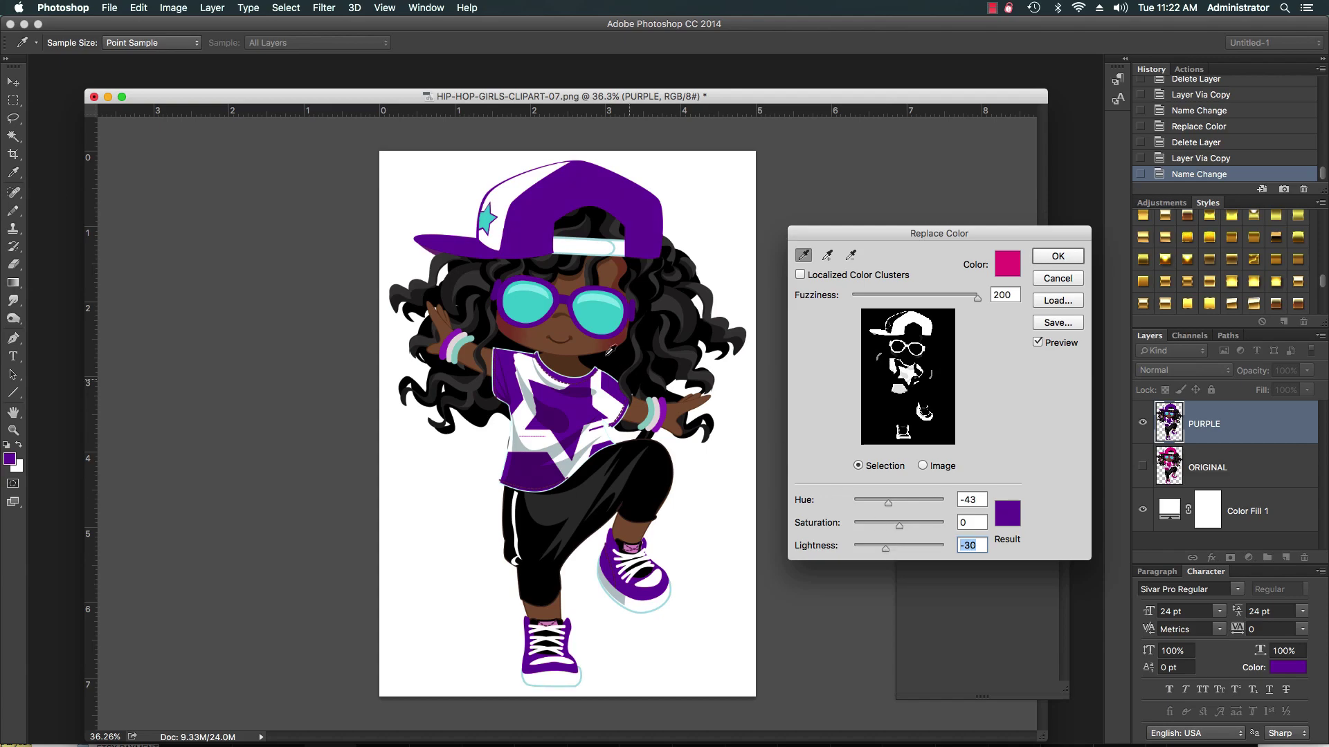
Step: Inspect the dark-purple preview and move the Replace Color dialog aside
scroll(592, 321, up, 5)
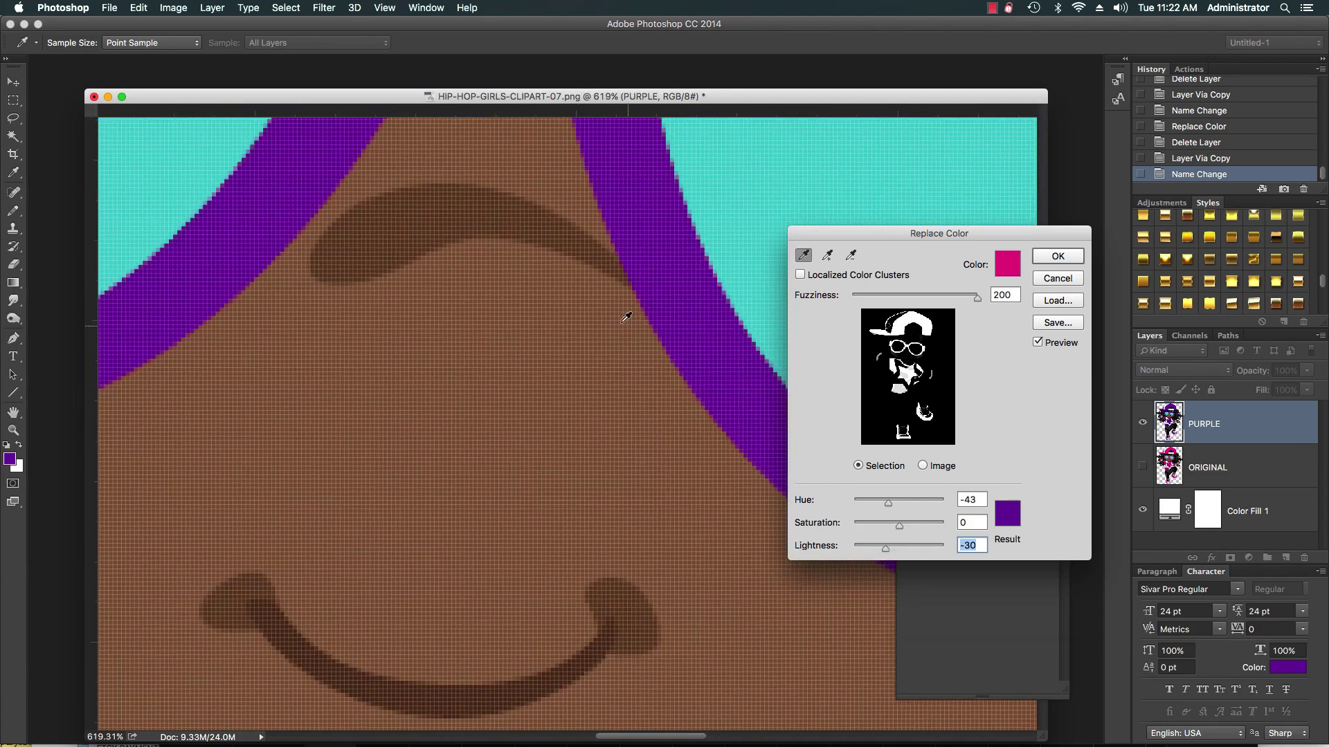
scroll(624, 317, down, 10)
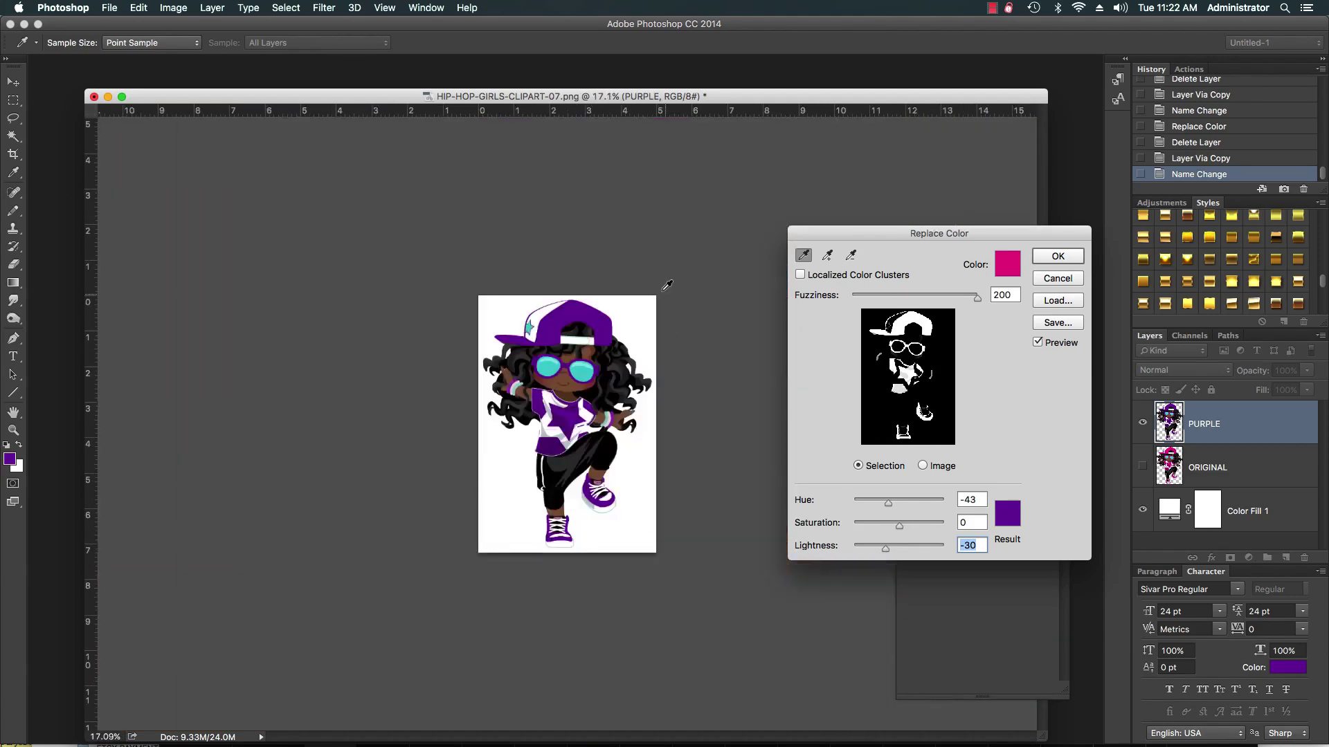
scroll(663, 290, up, 4)
scroll(602, 294, down, 4)
scroll(592, 296, up, 1)
scroll(592, 297, up, 5)
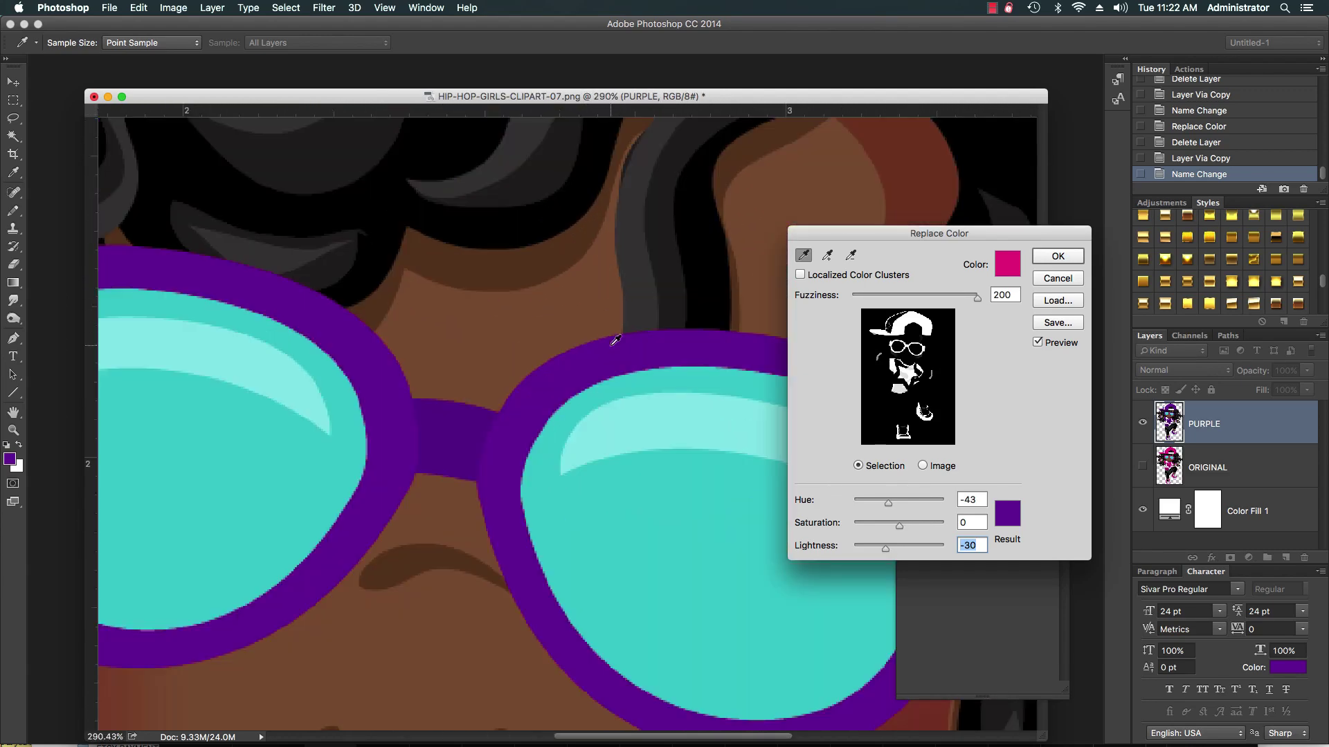
scroll(611, 340, up, 1)
scroll(537, 359, up, 1)
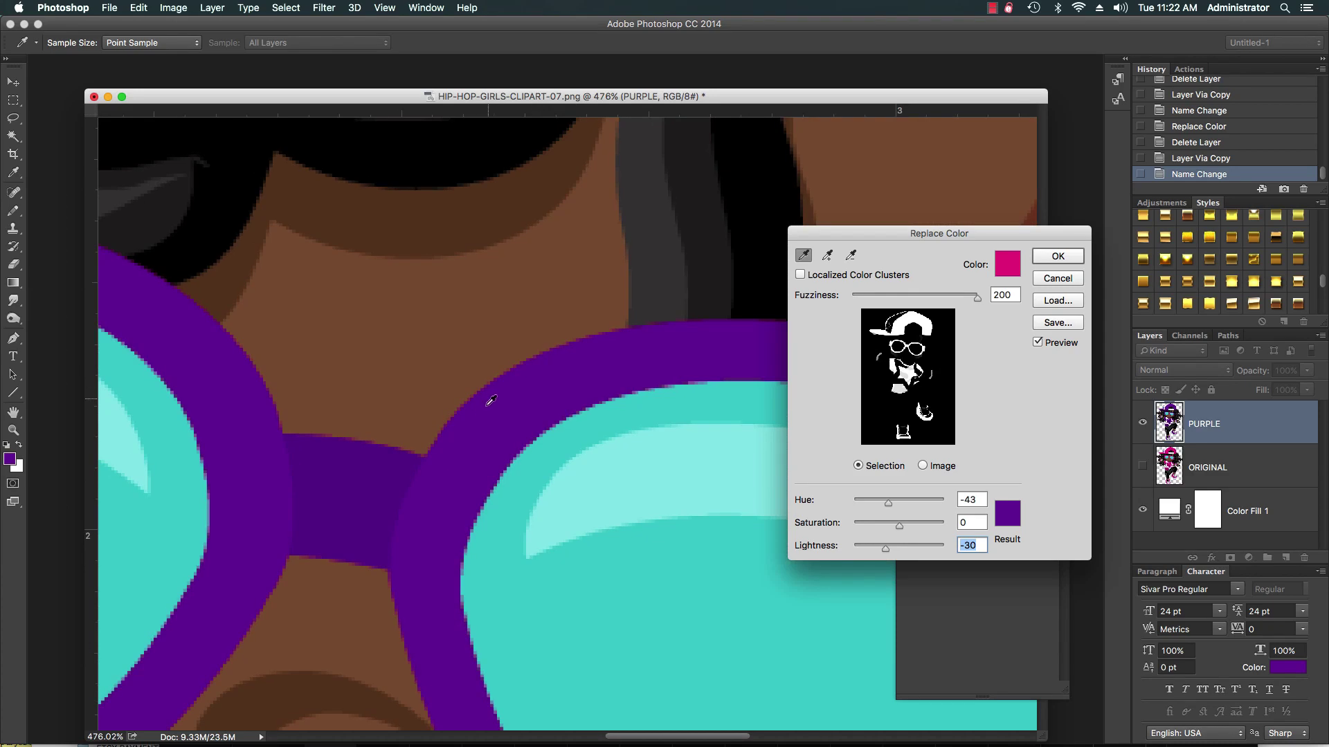
scroll(360, 432, down, 3)
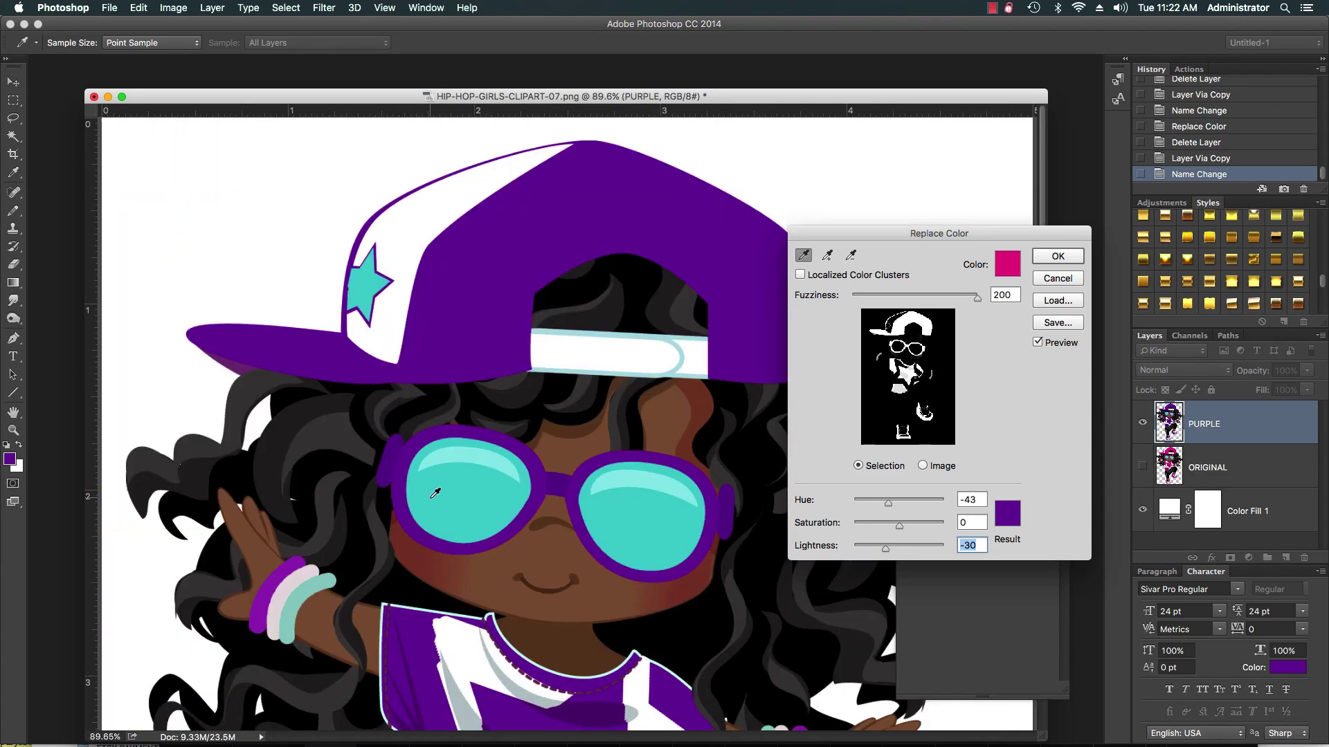
scroll(435, 494, down, 5)
scroll(561, 338, up, 6)
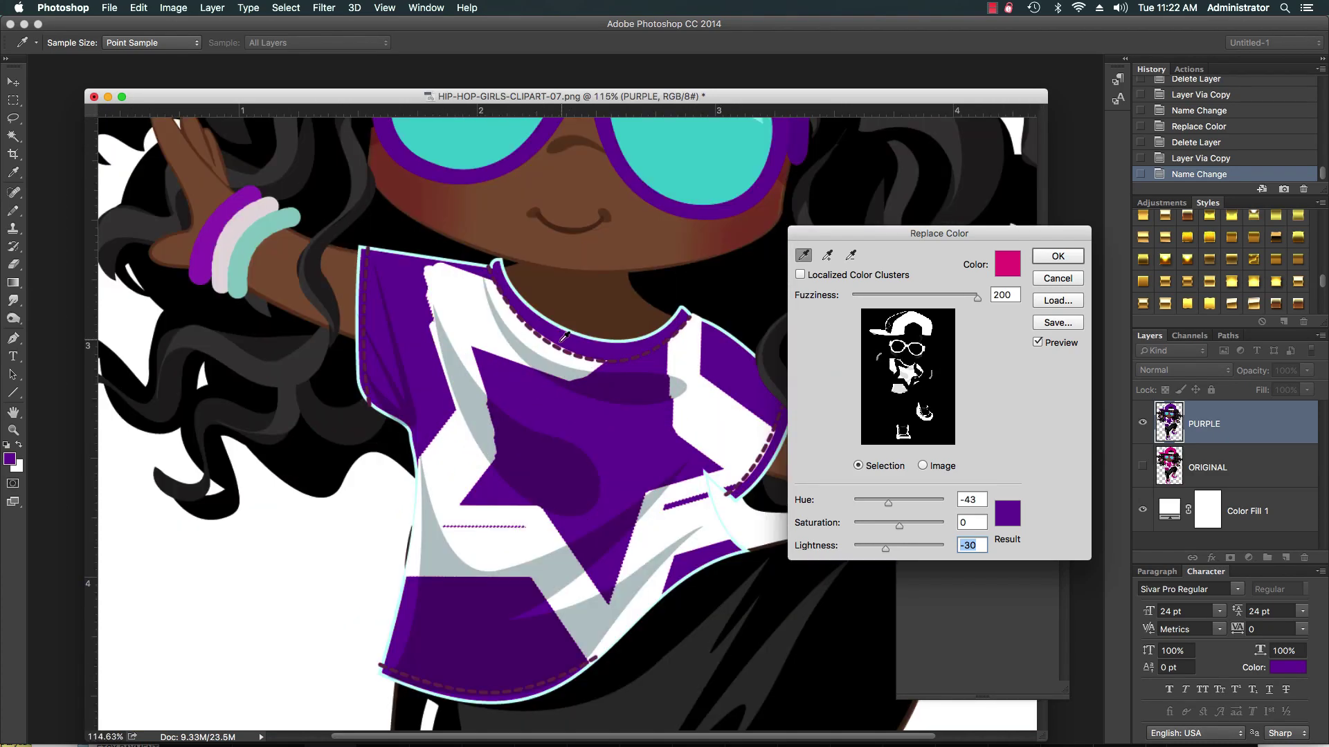
scroll(562, 337, up, 2)
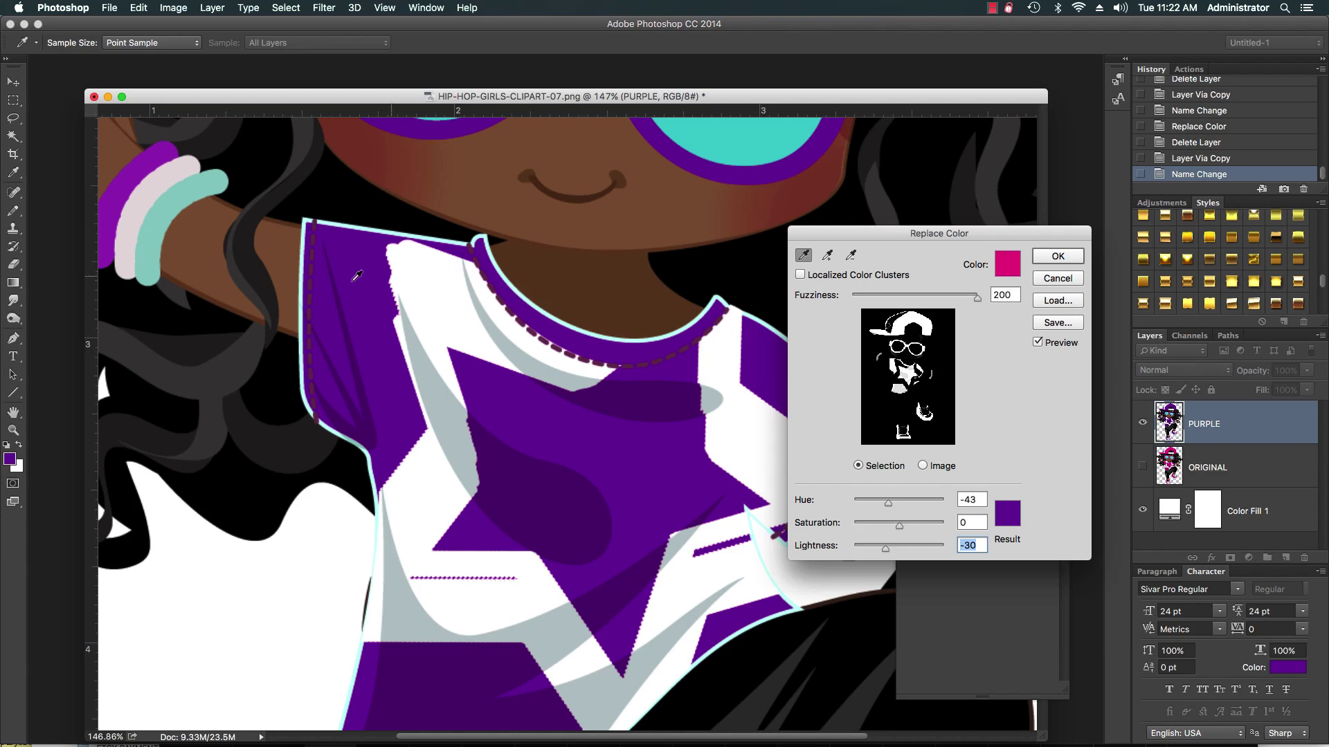
scroll(623, 370, down, 1)
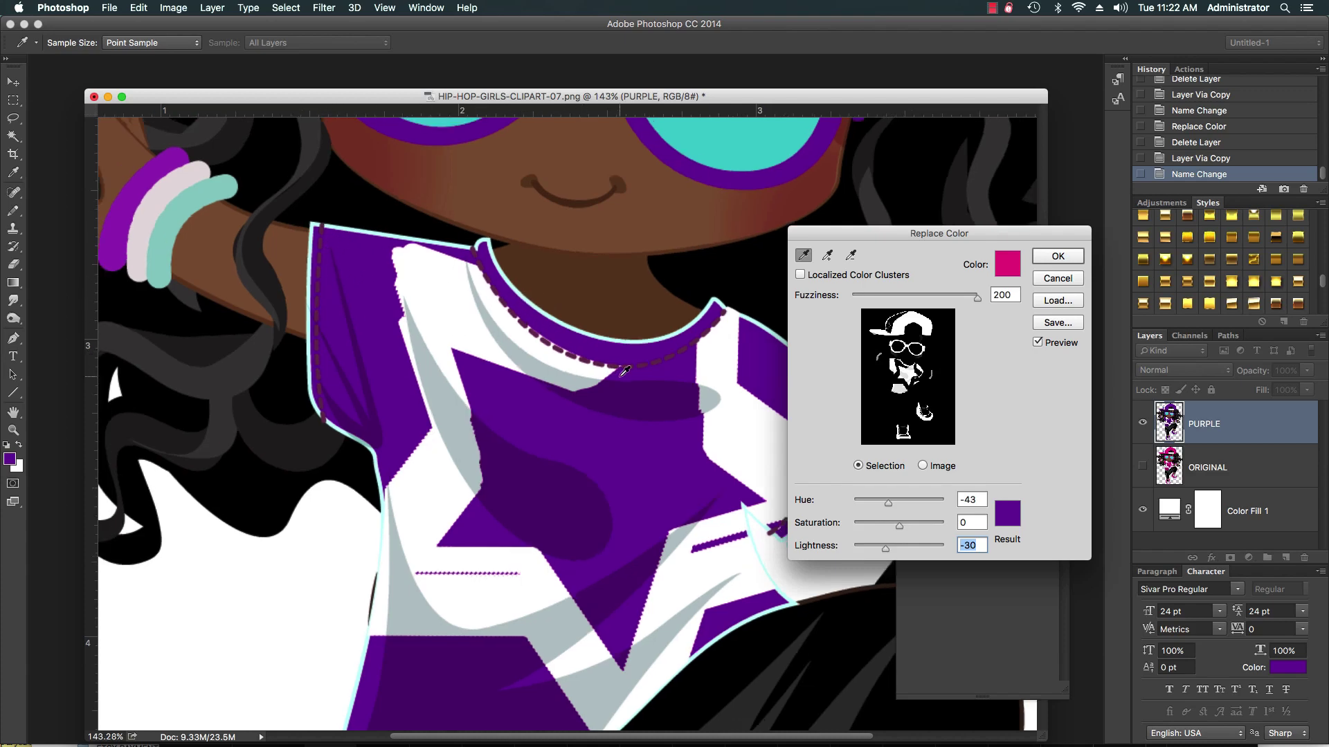
scroll(624, 372, down, 3)
scroll(644, 220, up, 3)
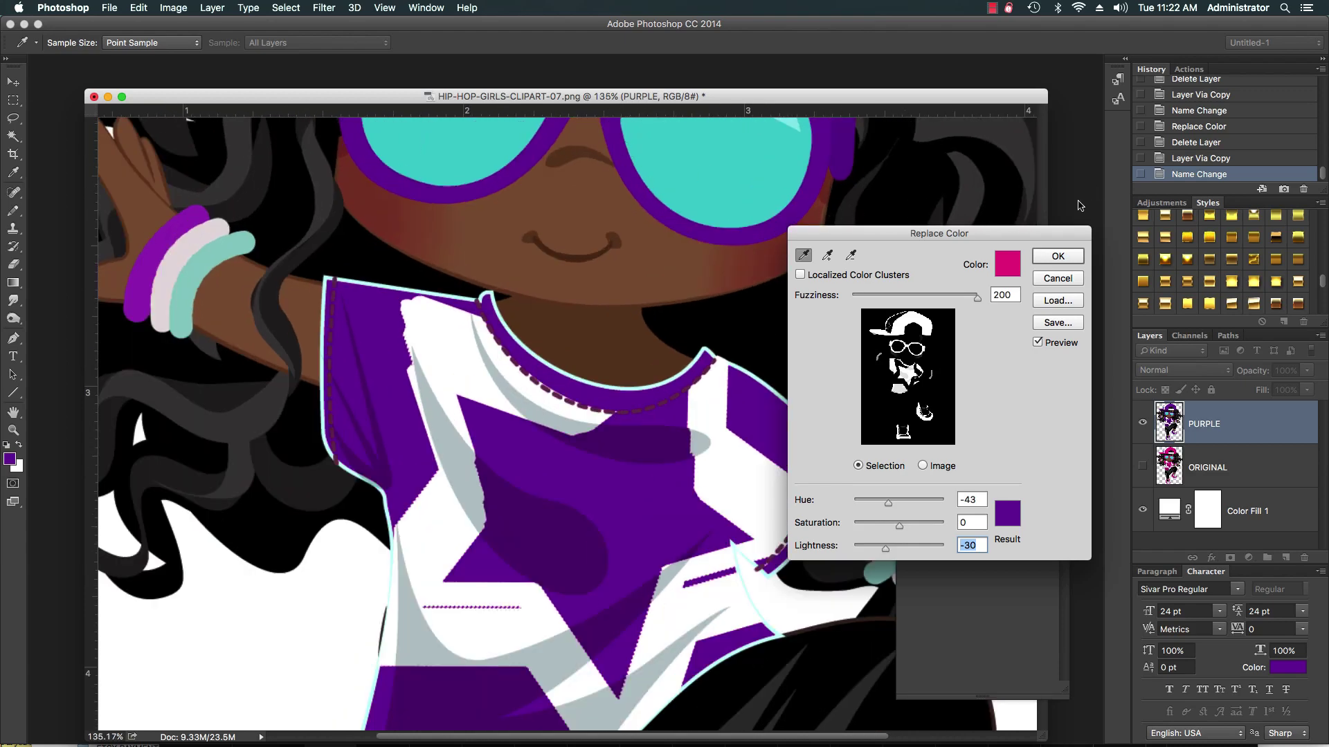
drag(1017, 232, 951, 229)
drag(1045, 305, 1057, 212)
Step: With Add to Sample, try the skin, undo it, and add the purple glasses edge instead
scroll(642, 317, up, 10)
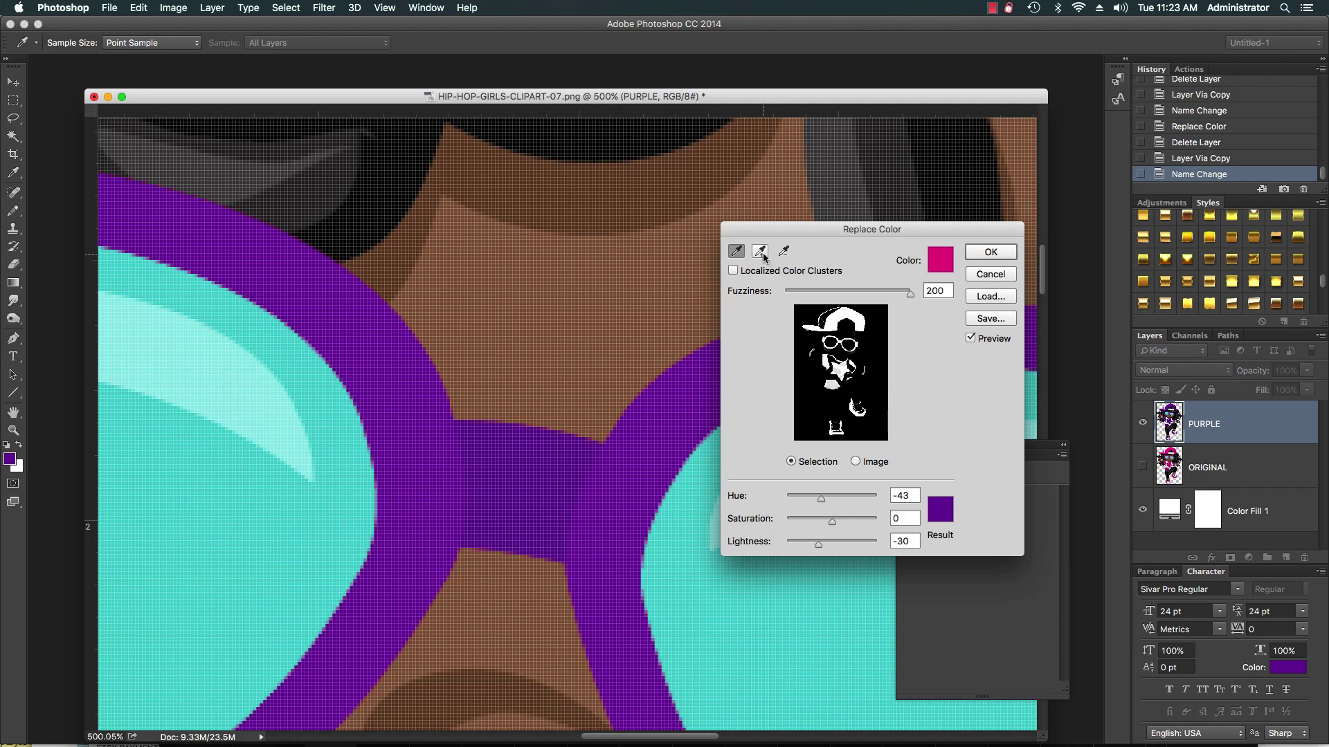
scroll(763, 258, down, 1)
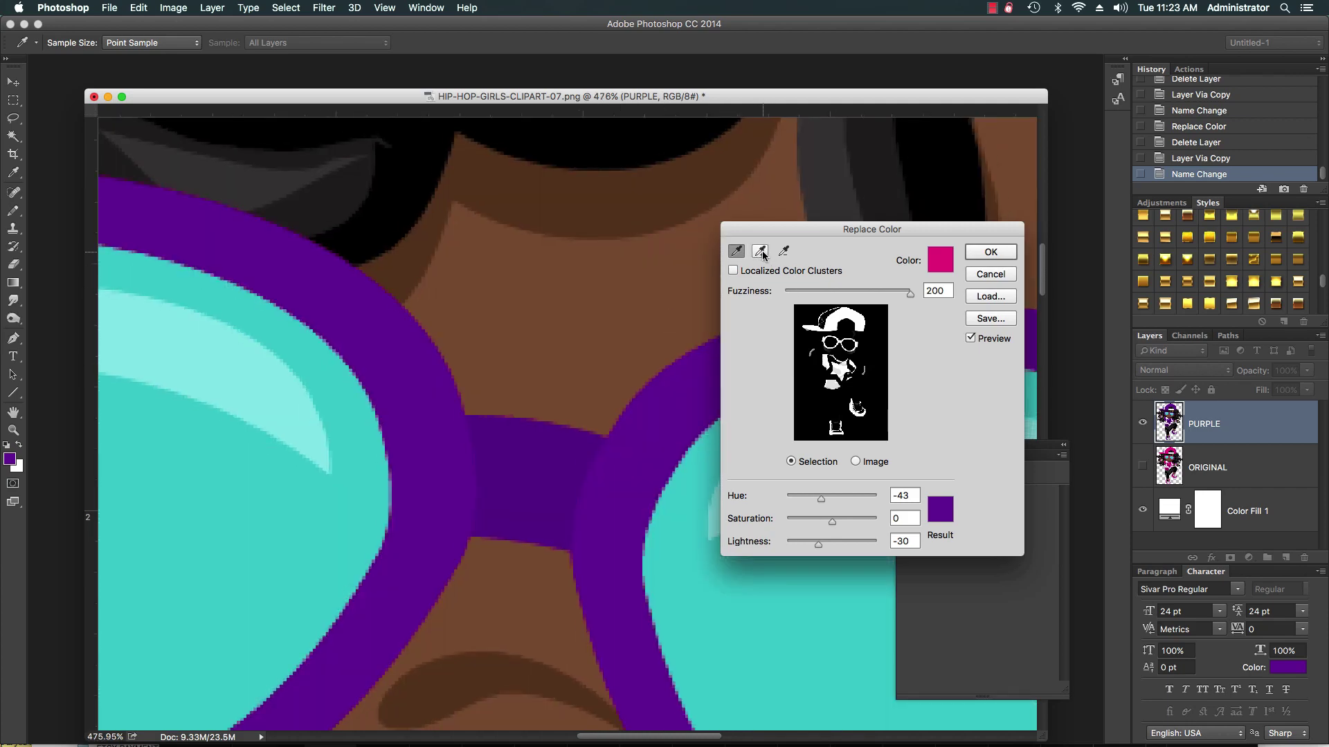
click(758, 252)
click(656, 376)
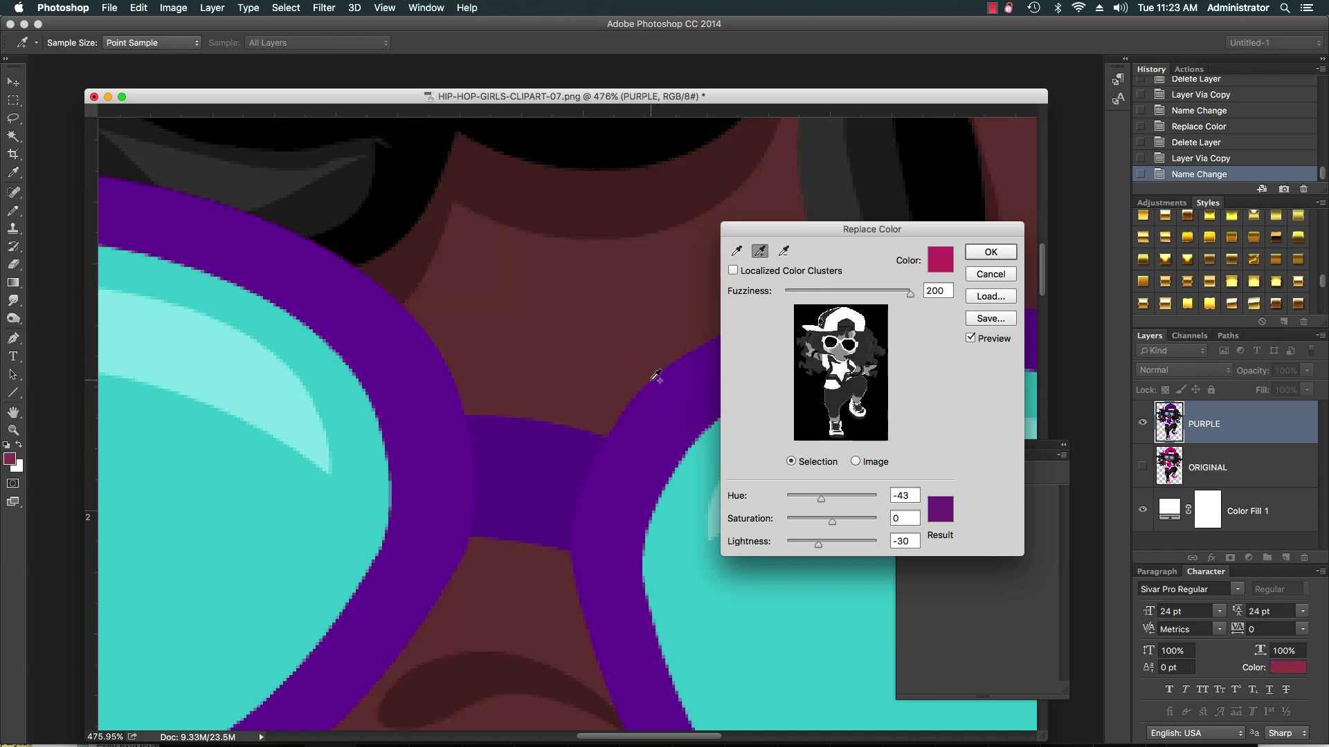
key(super+z)
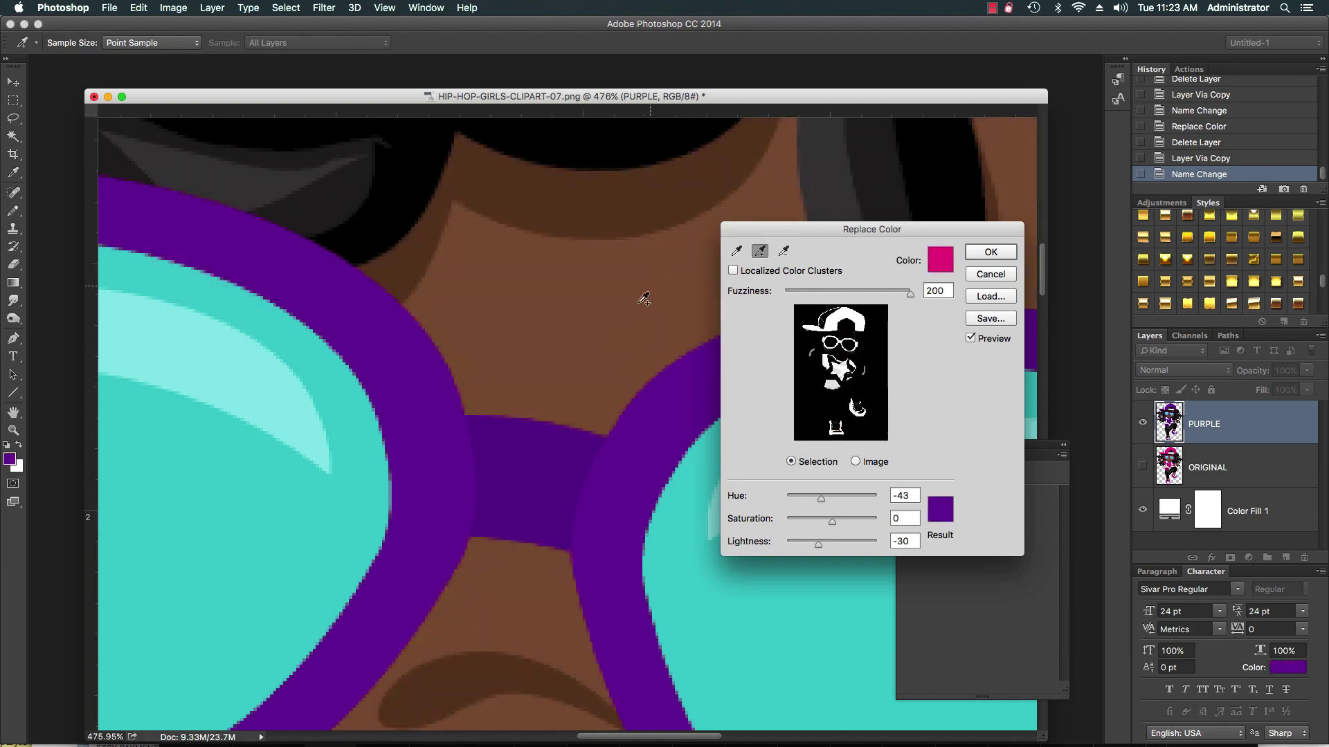
click(651, 378)
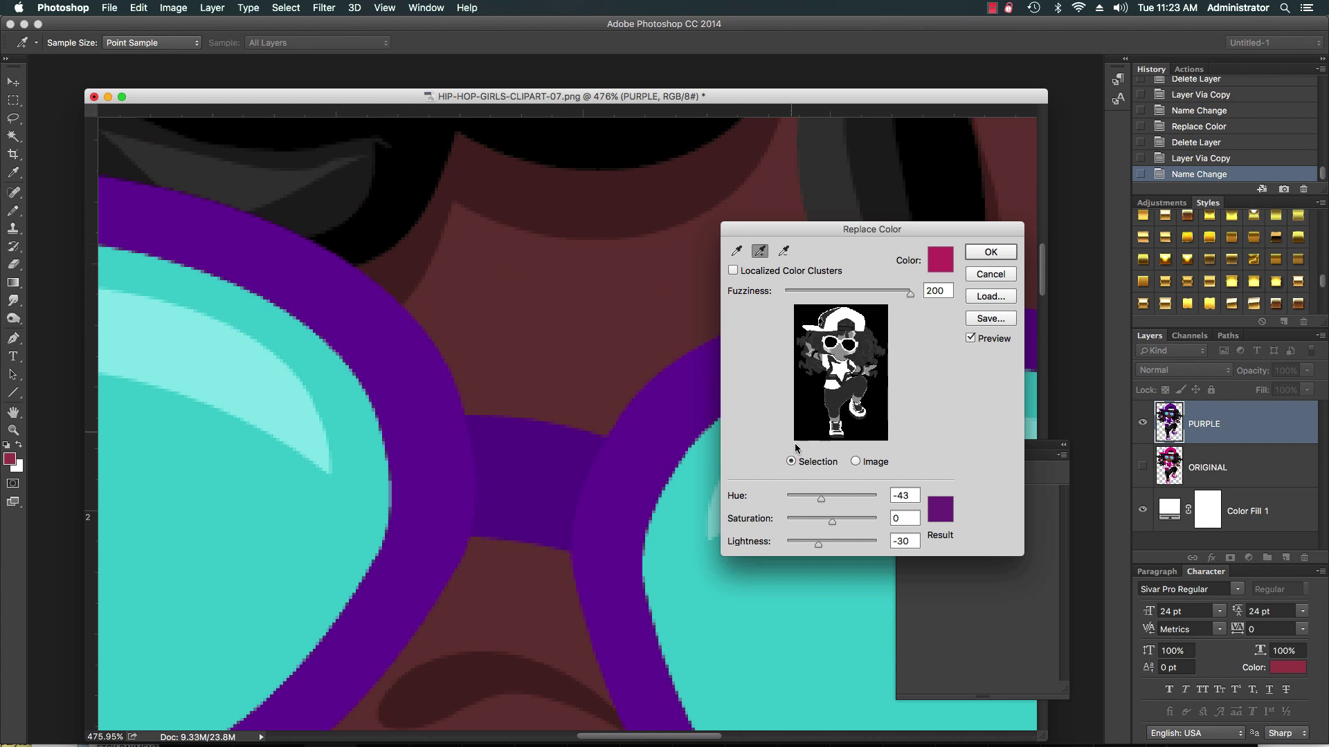
scroll(593, 563, down, 5)
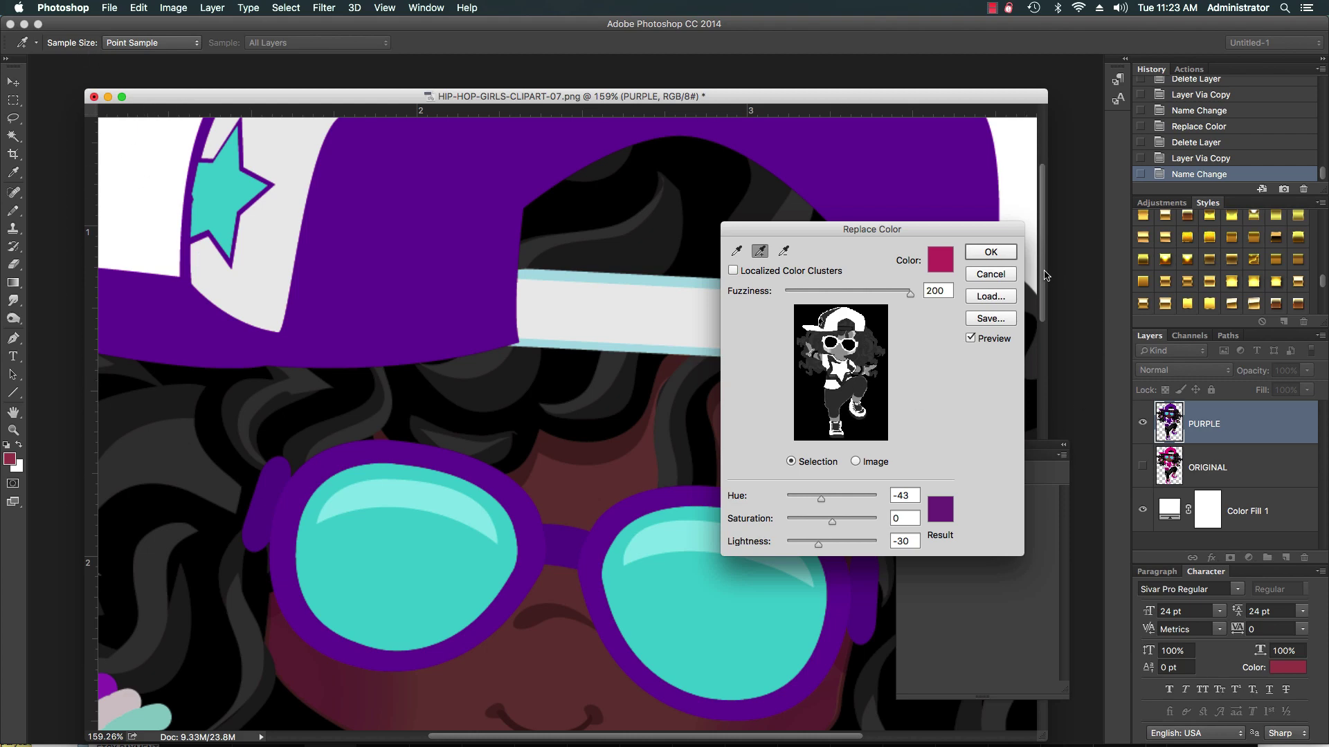
Step: Sample the collar colour and lower Replace Color Fuzziness from 200 to 58
drag(1044, 274, 1044, 385)
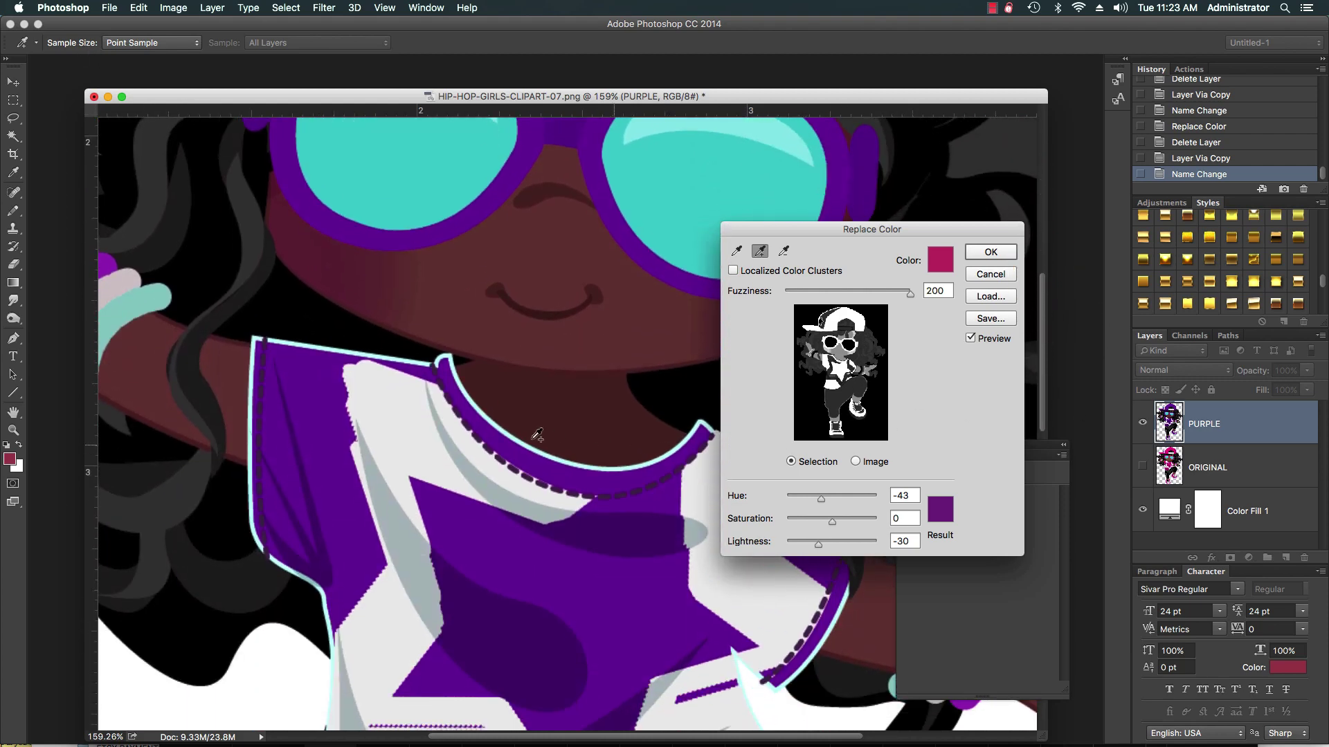
click(438, 368)
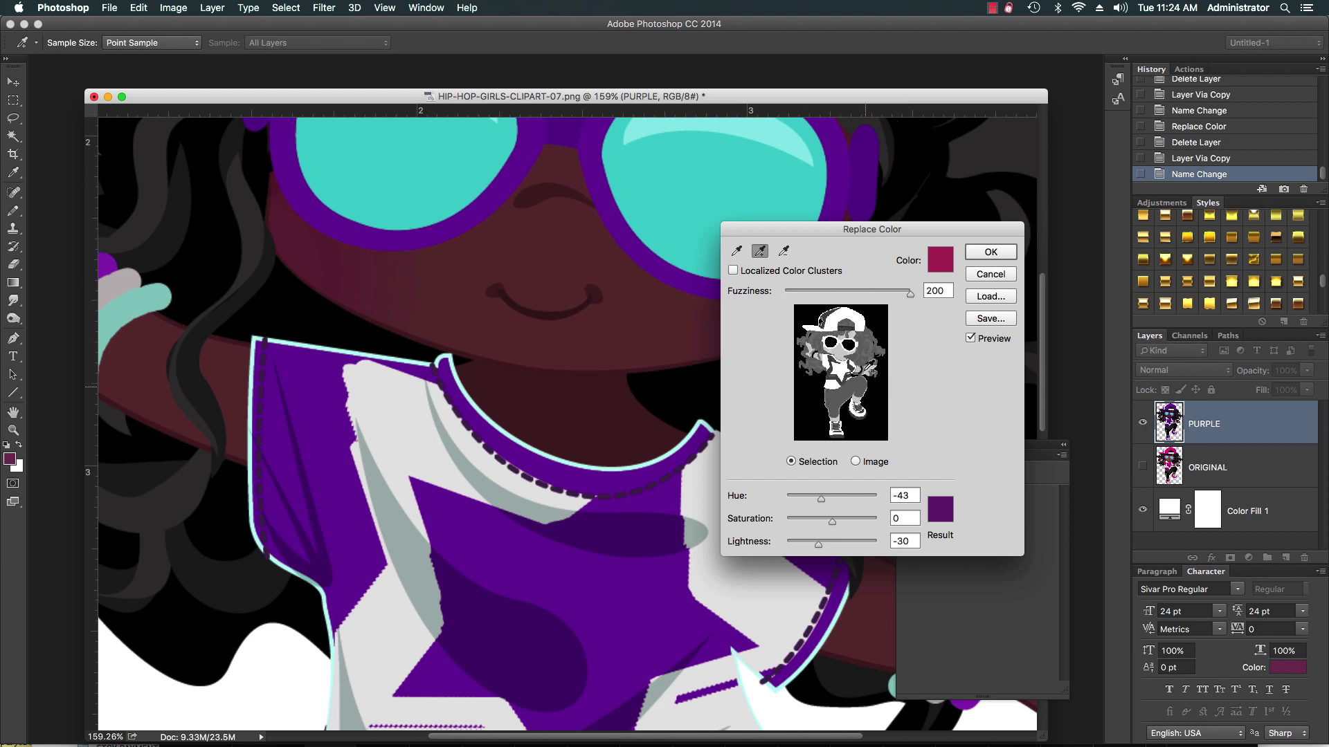
drag(908, 296, 841, 297)
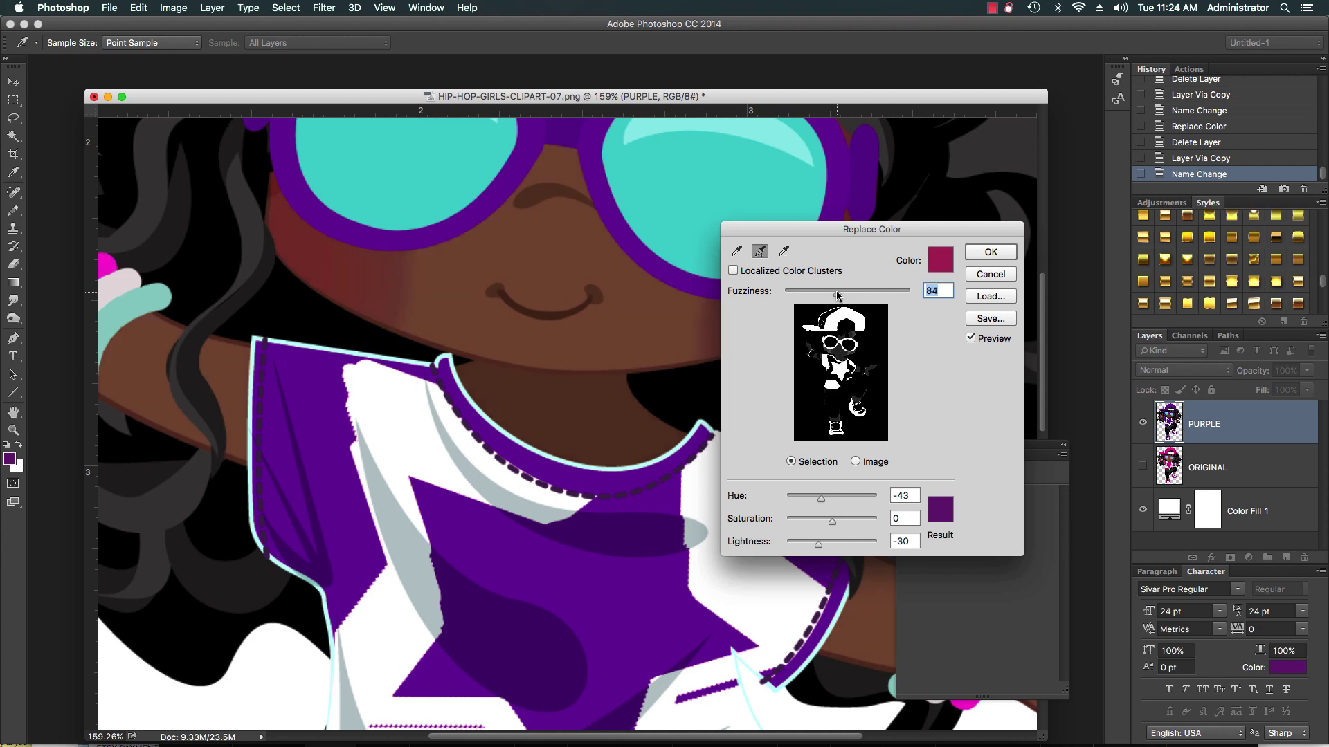
drag(836, 292, 827, 297)
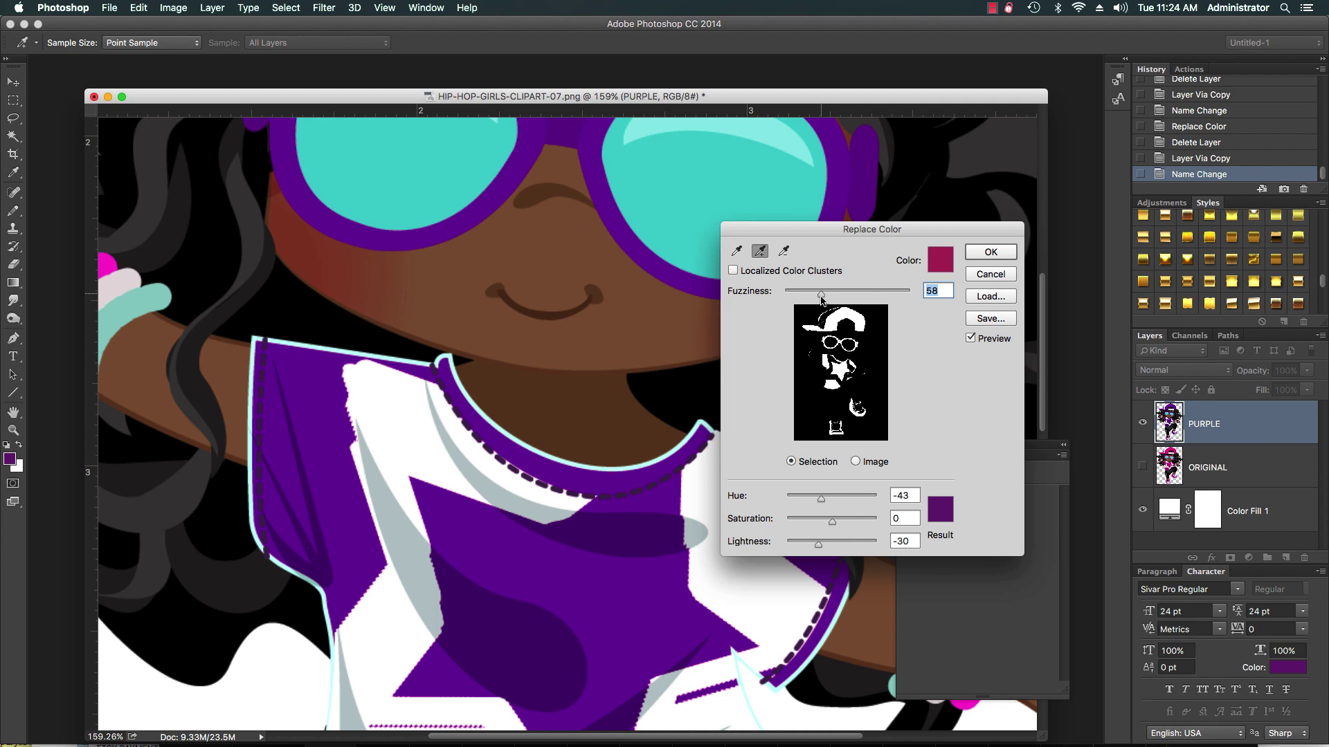
drag(584, 739, 494, 741)
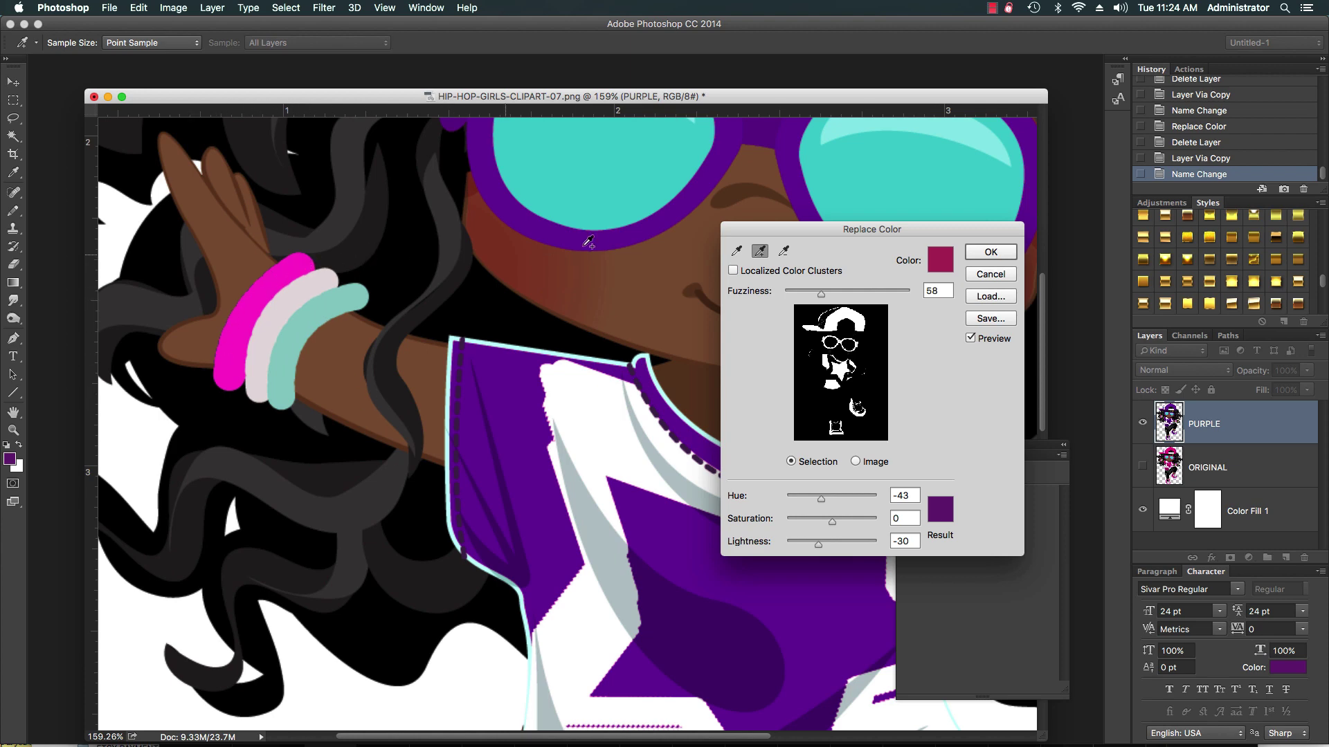
Step: Add the magenta bracelet colour to the sample, then zoom in on the glasses
click(239, 322)
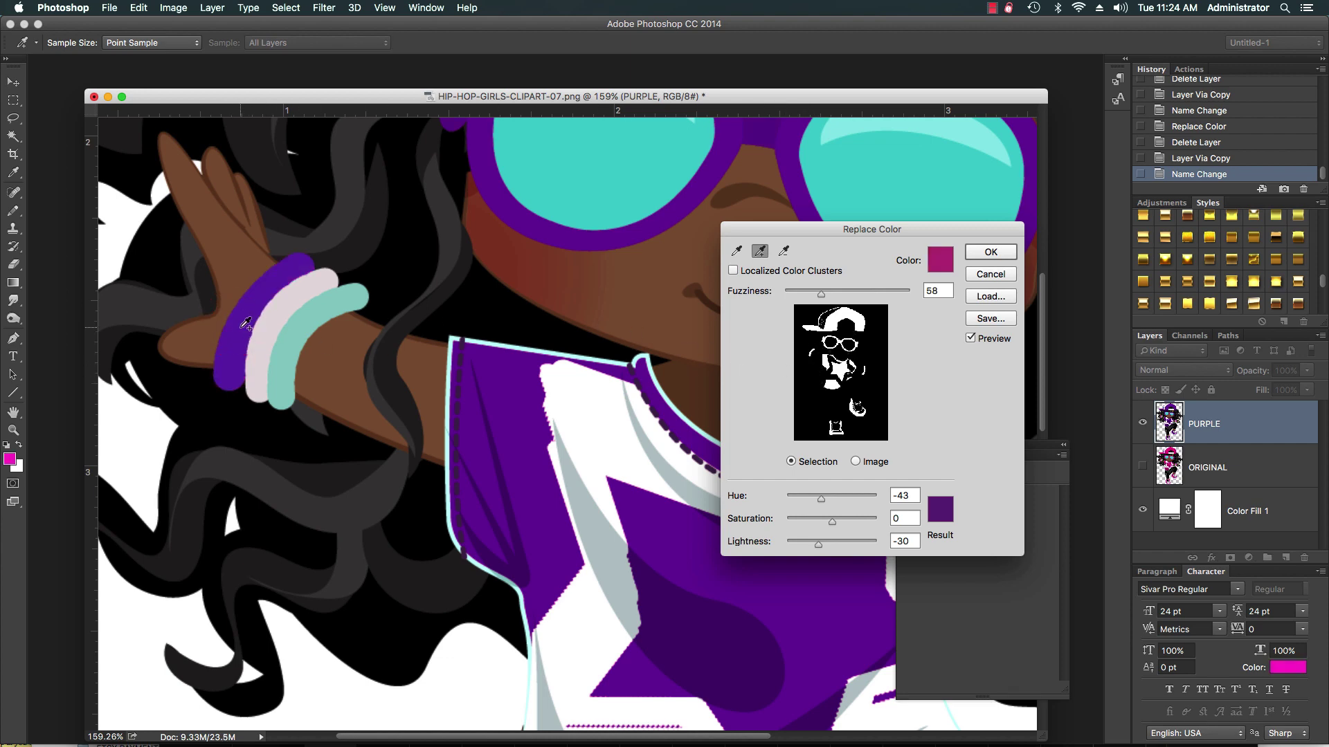
scroll(653, 507, down, 3)
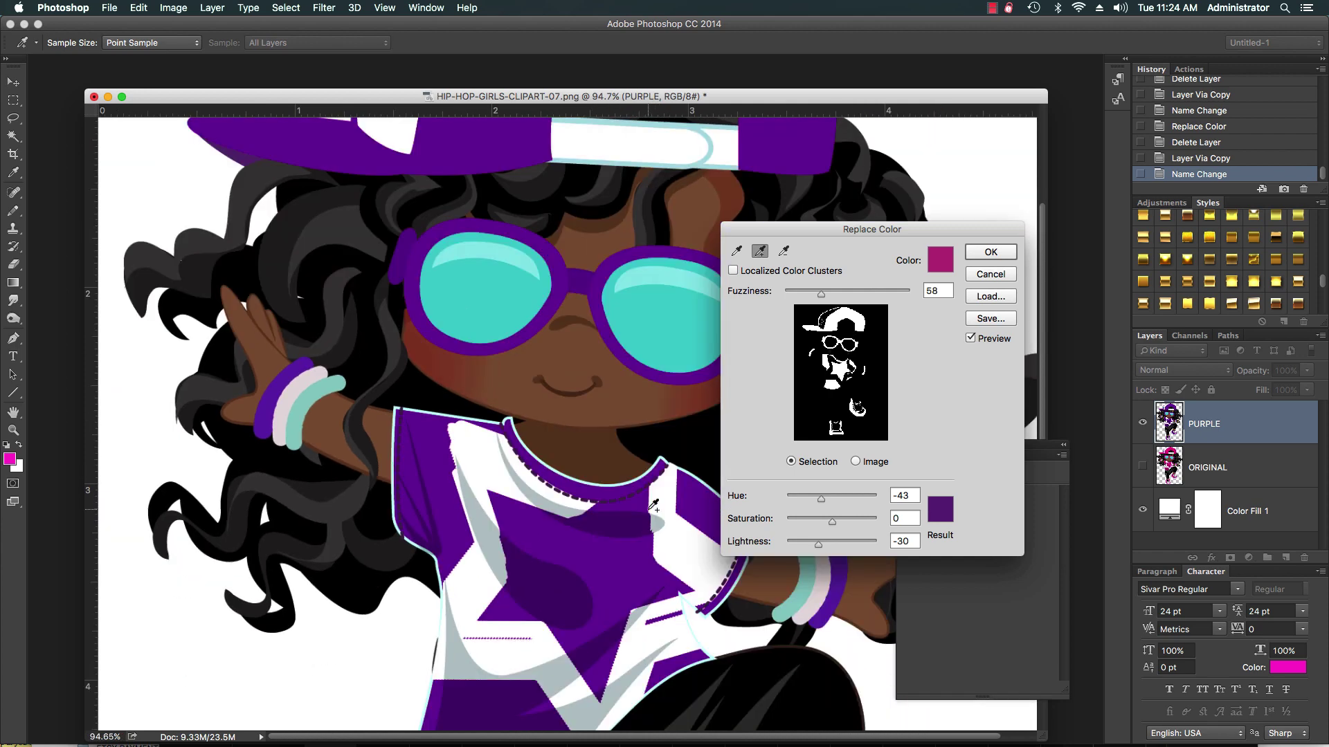
scroll(652, 508, down, 3)
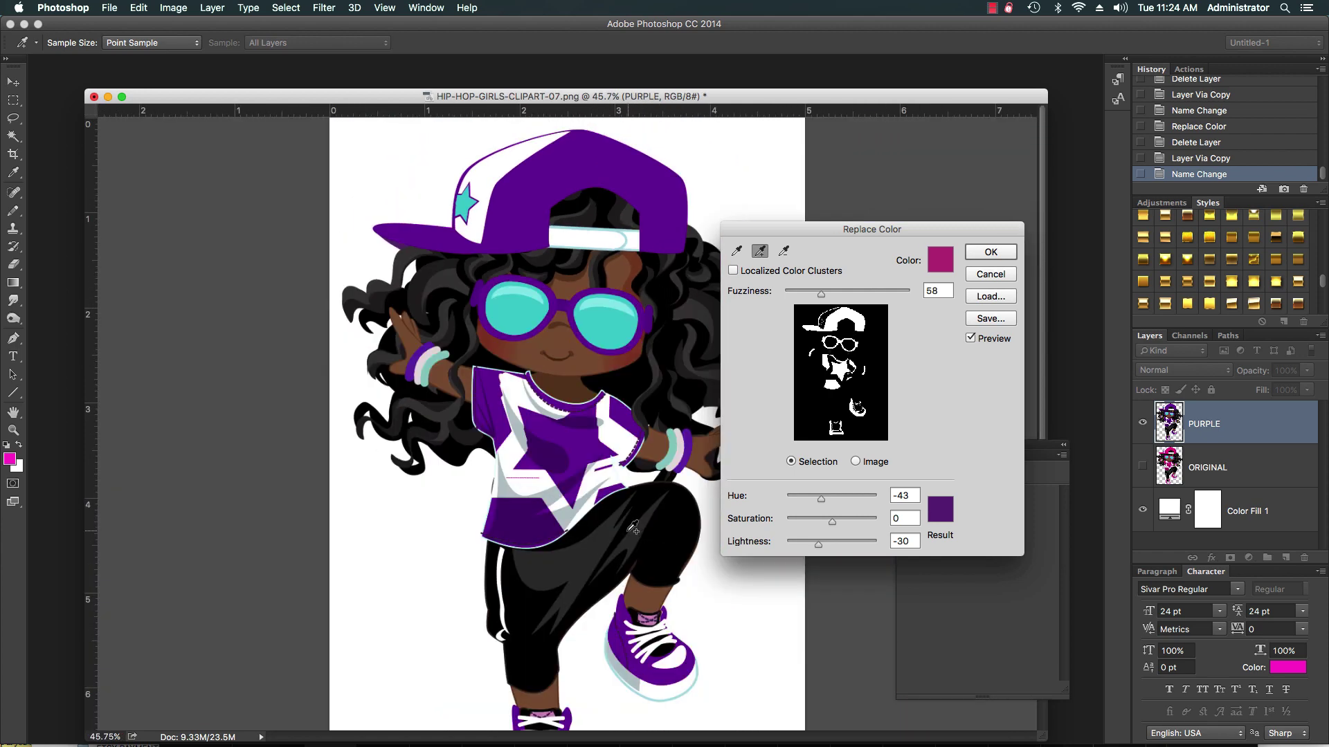
scroll(632, 528, up, 10)
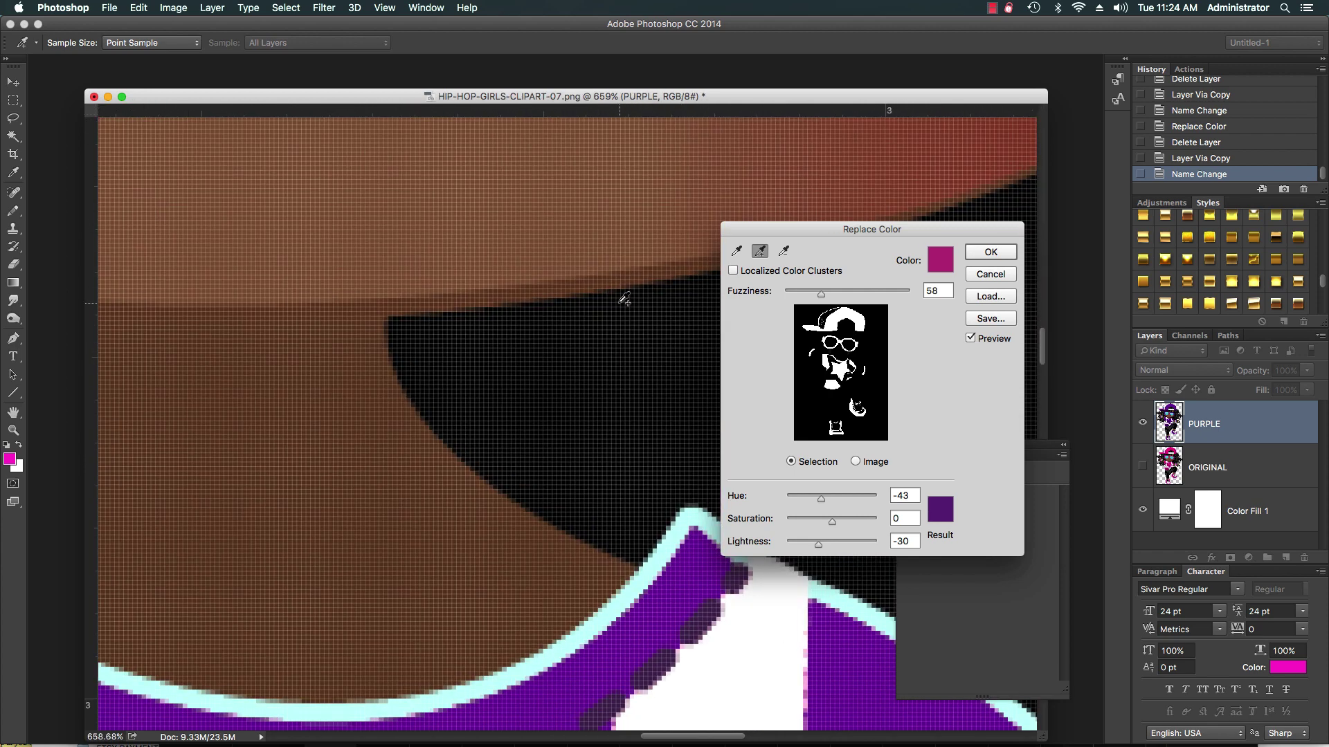
scroll(621, 294, down, 4)
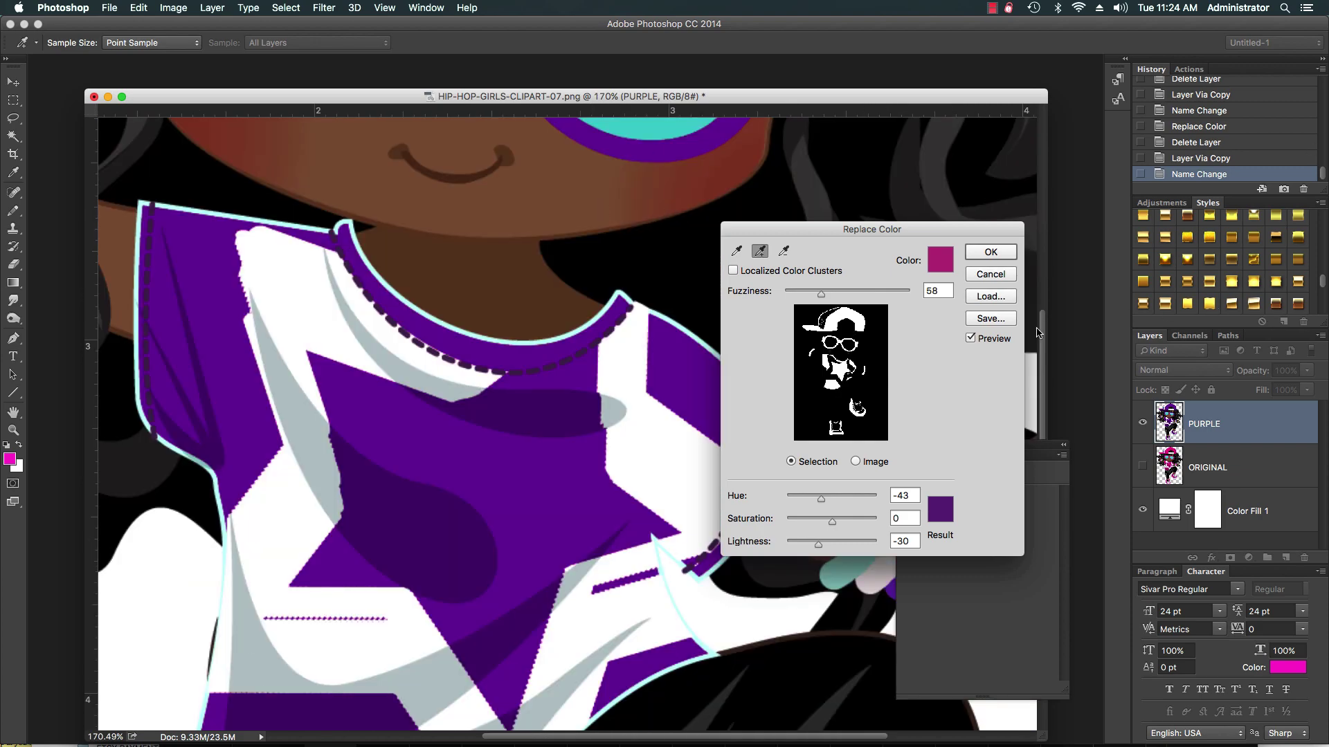
scroll(1044, 342, up, 5)
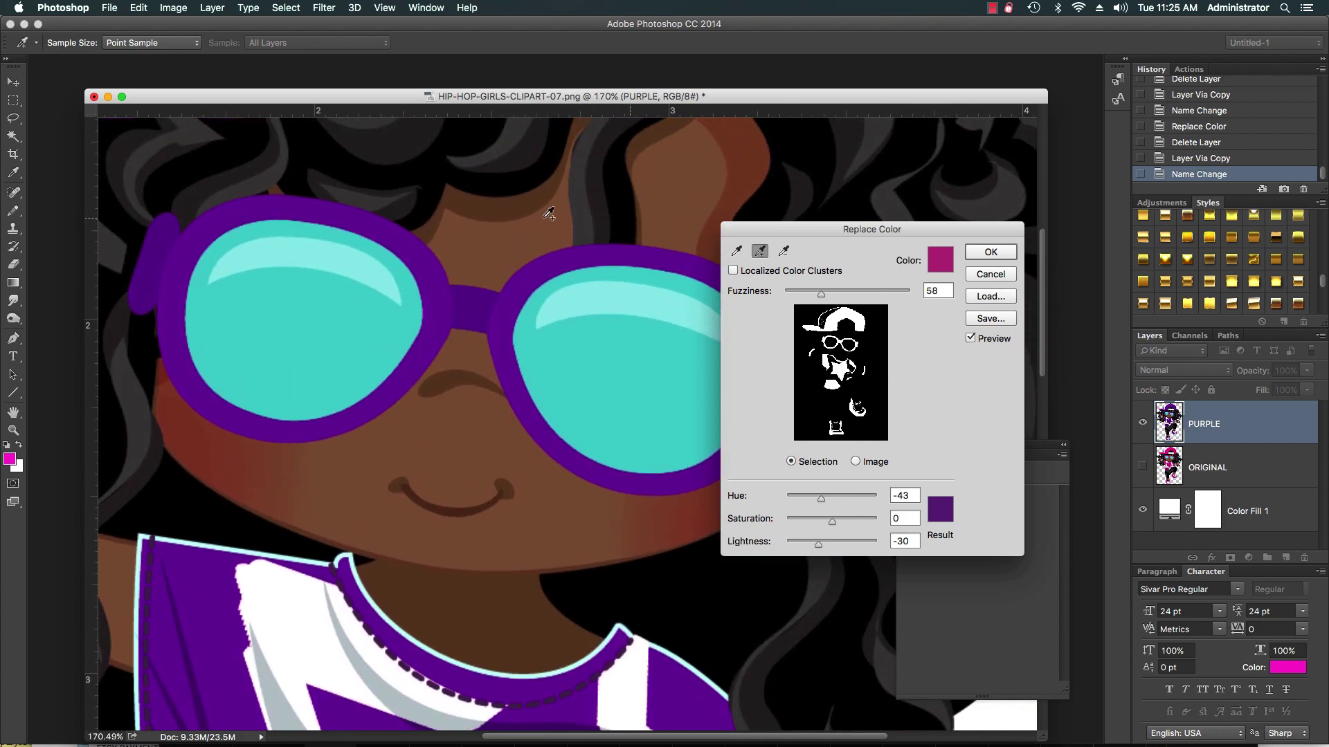
scroll(537, 286, up, 2)
scroll(475, 415, up, 2)
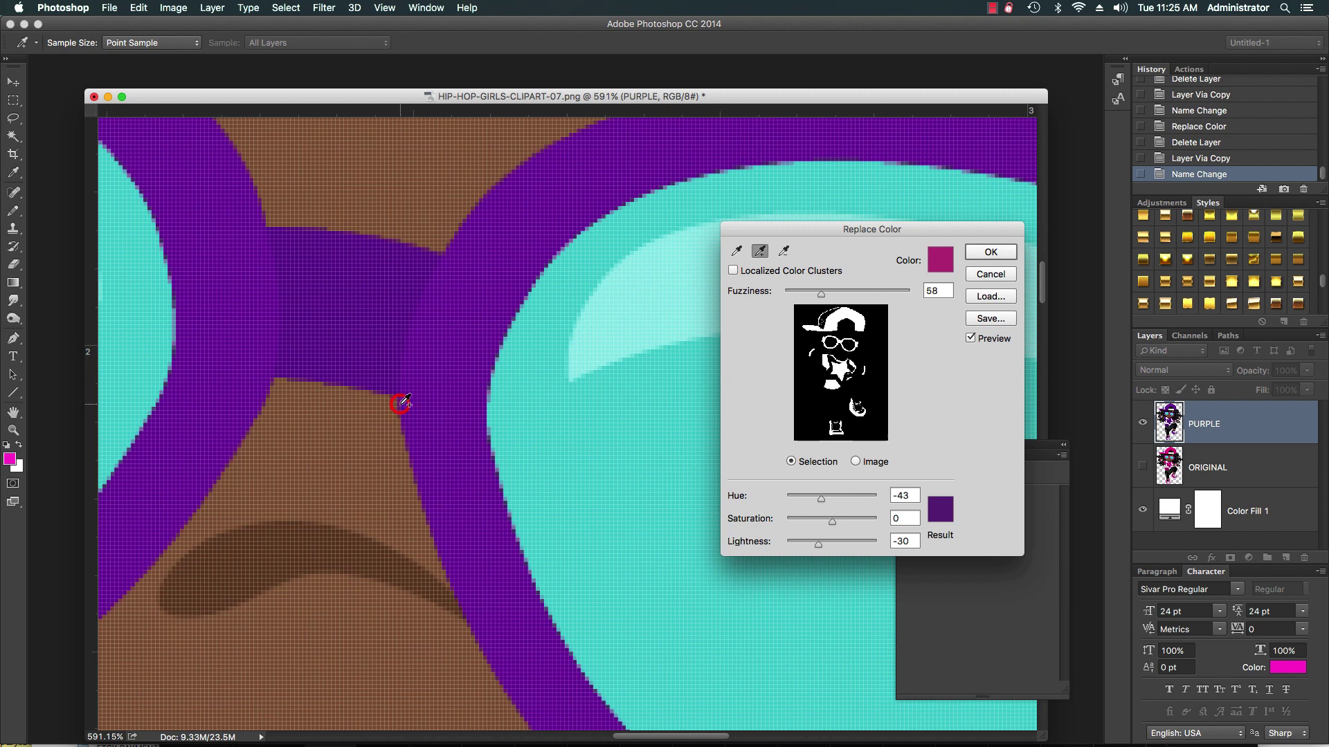
Step: Add the glasses-bridge edge colour, lower Fuzziness to 36, and zoom out to the whole girl
click(400, 404)
click(401, 416)
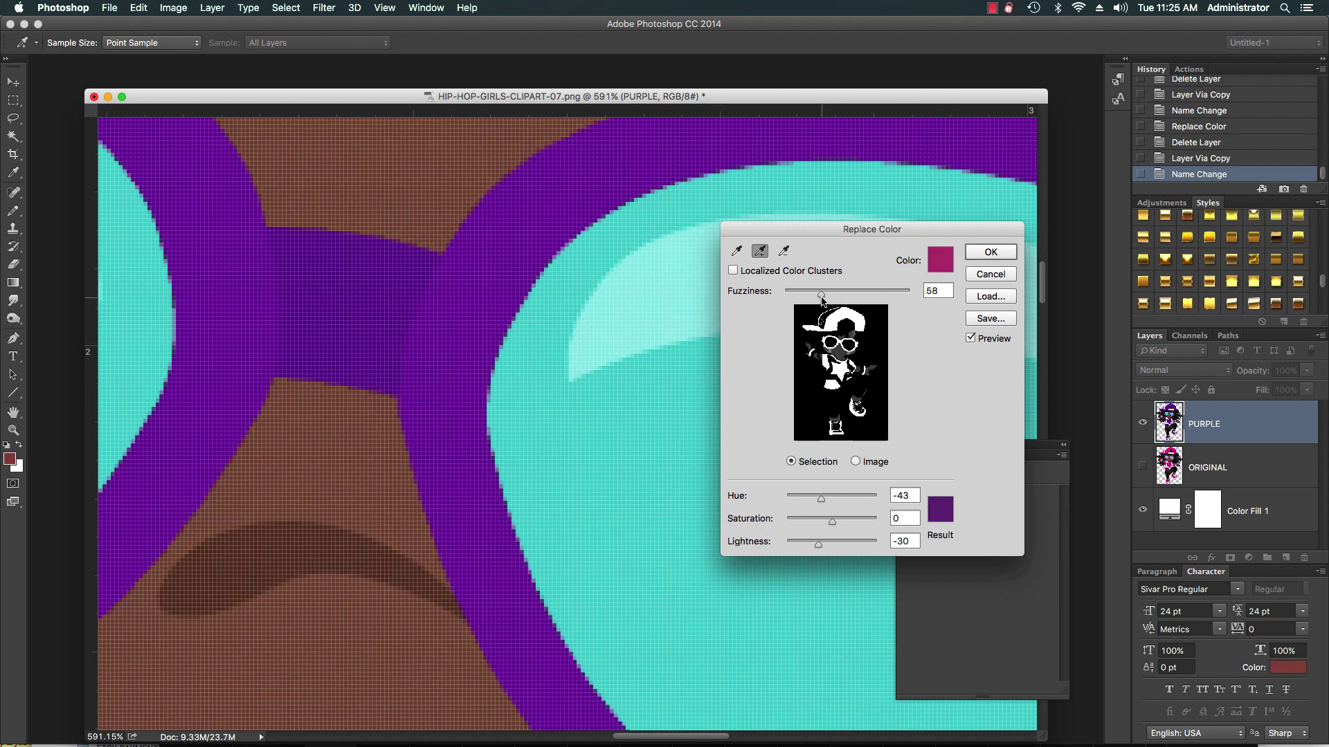
drag(821, 296, 805, 296)
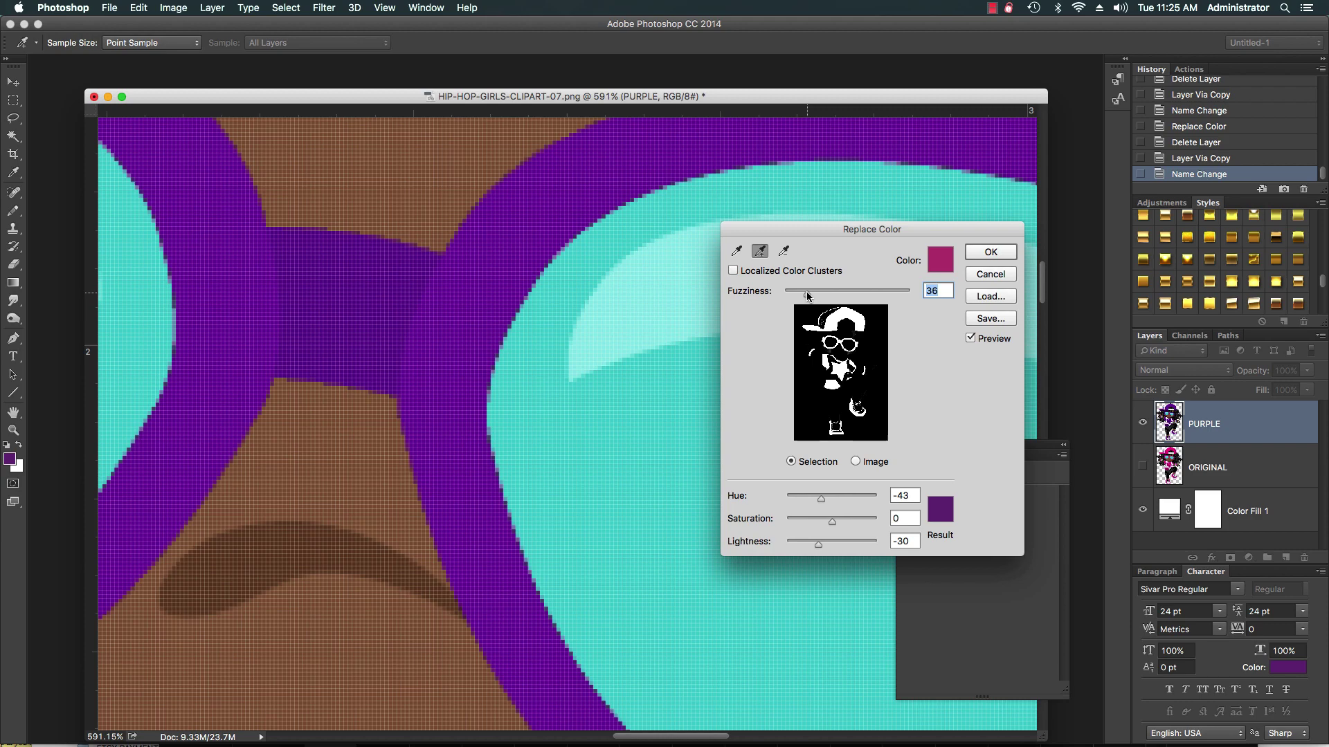
key(super+0)
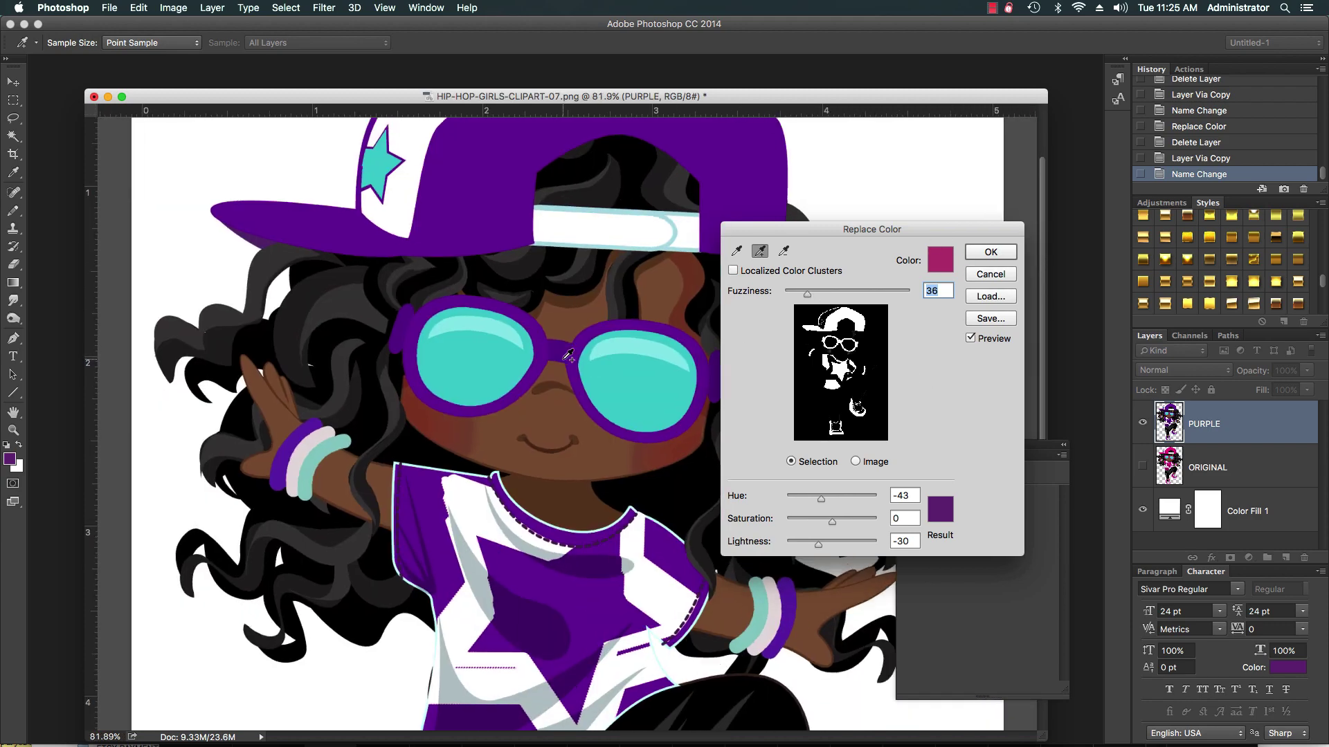
scroll(569, 355, down, 3)
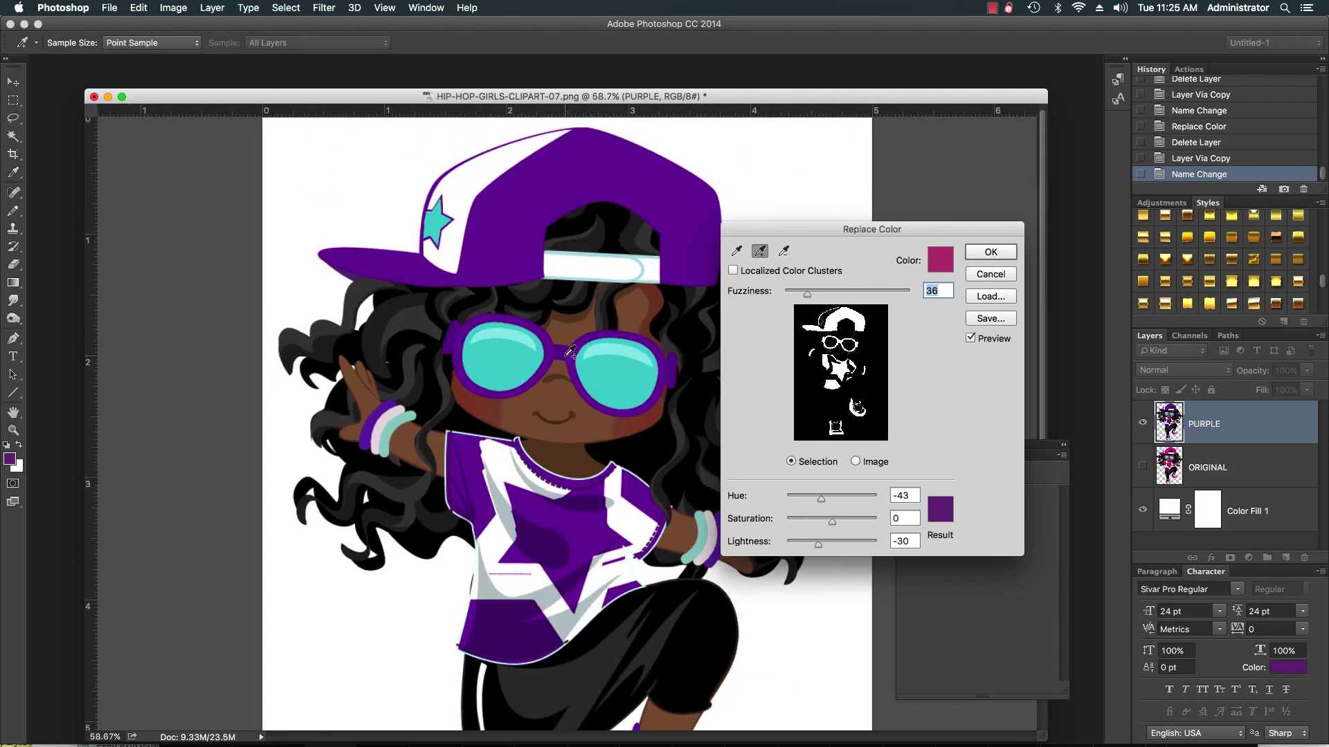
scroll(569, 355, up, 4)
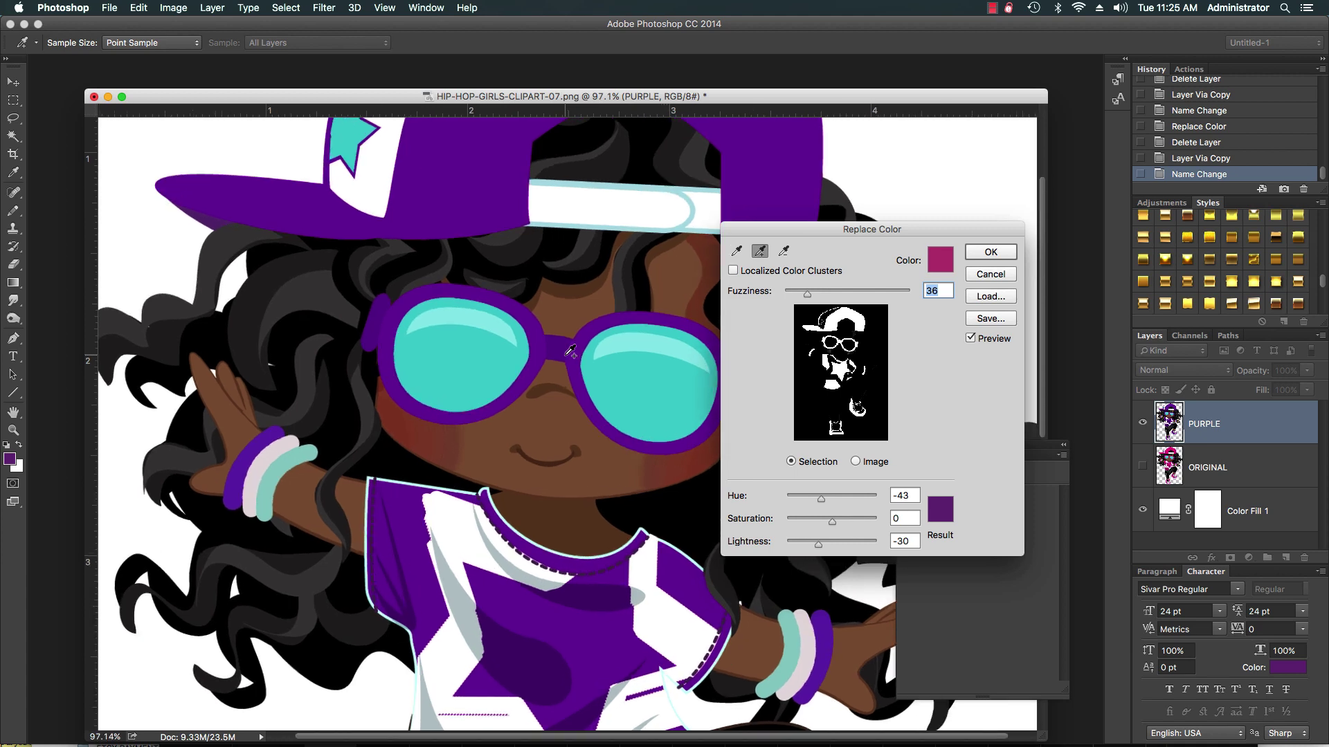
scroll(570, 351, up, 1)
scroll(570, 351, down, 6)
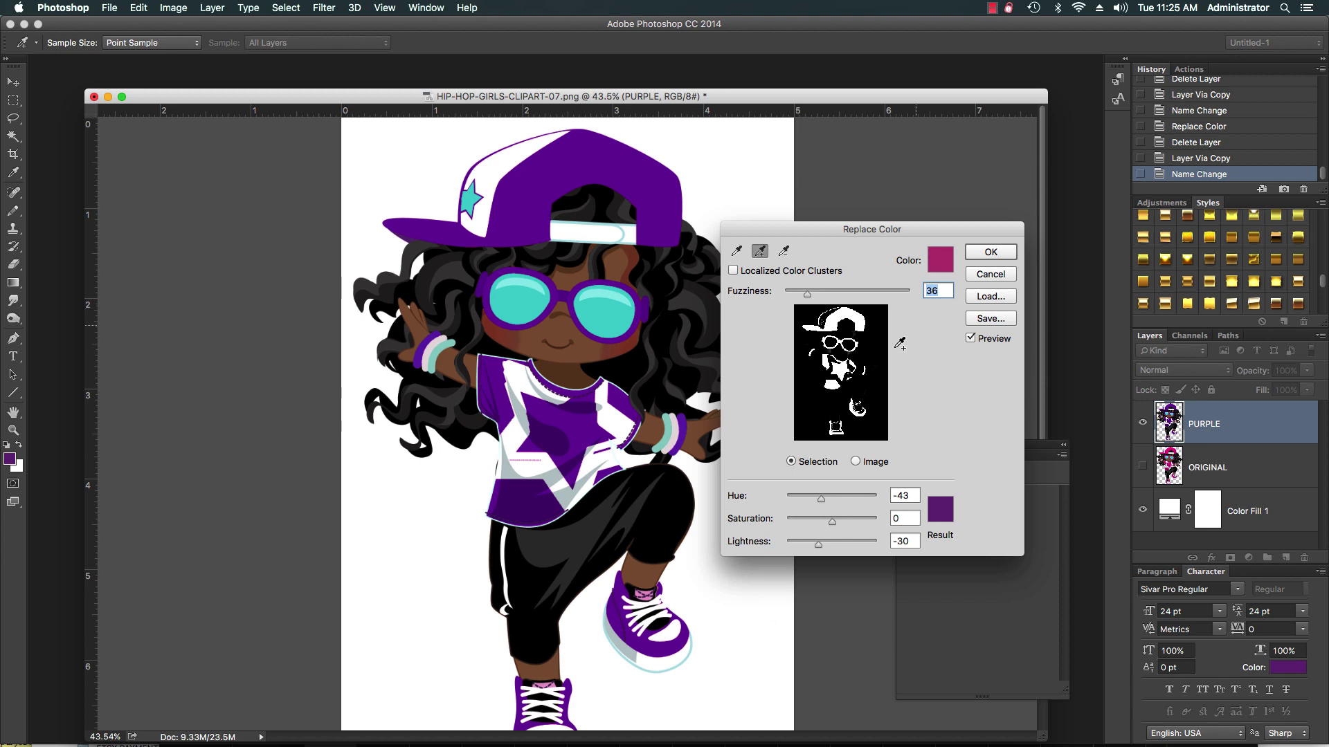
scroll(578, 405, down, 4)
scroll(578, 404, down, 4)
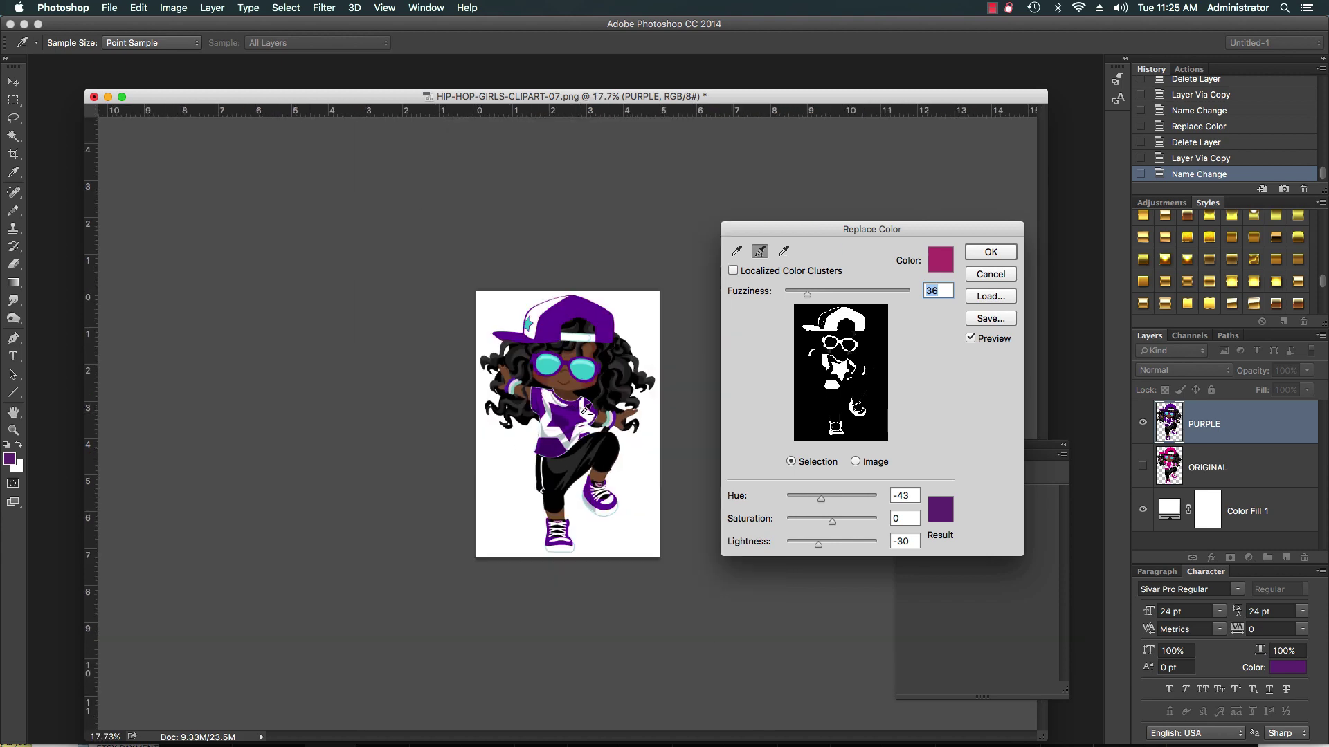
Step: Apply the purple Replace Color, copy the whole image, and switch to HIP-HOP-01.psd
click(988, 253)
key(v)
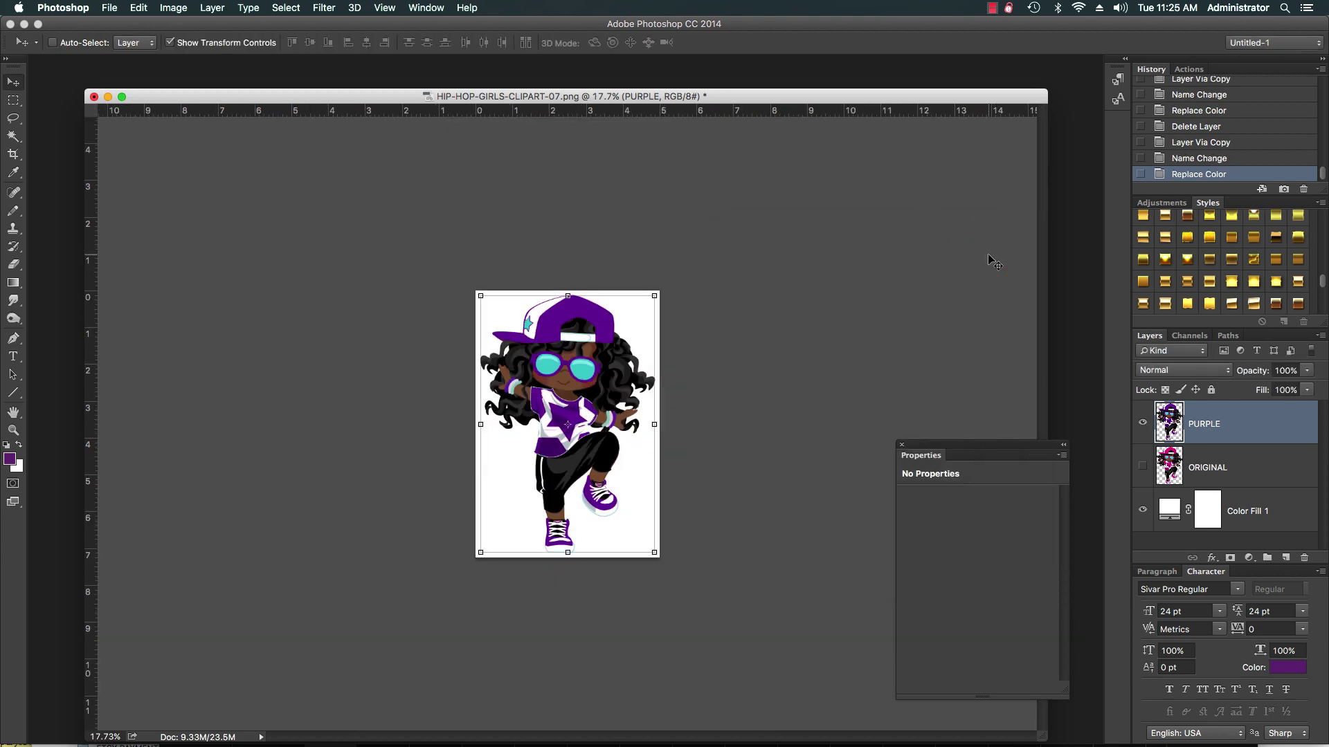
key(super+a)
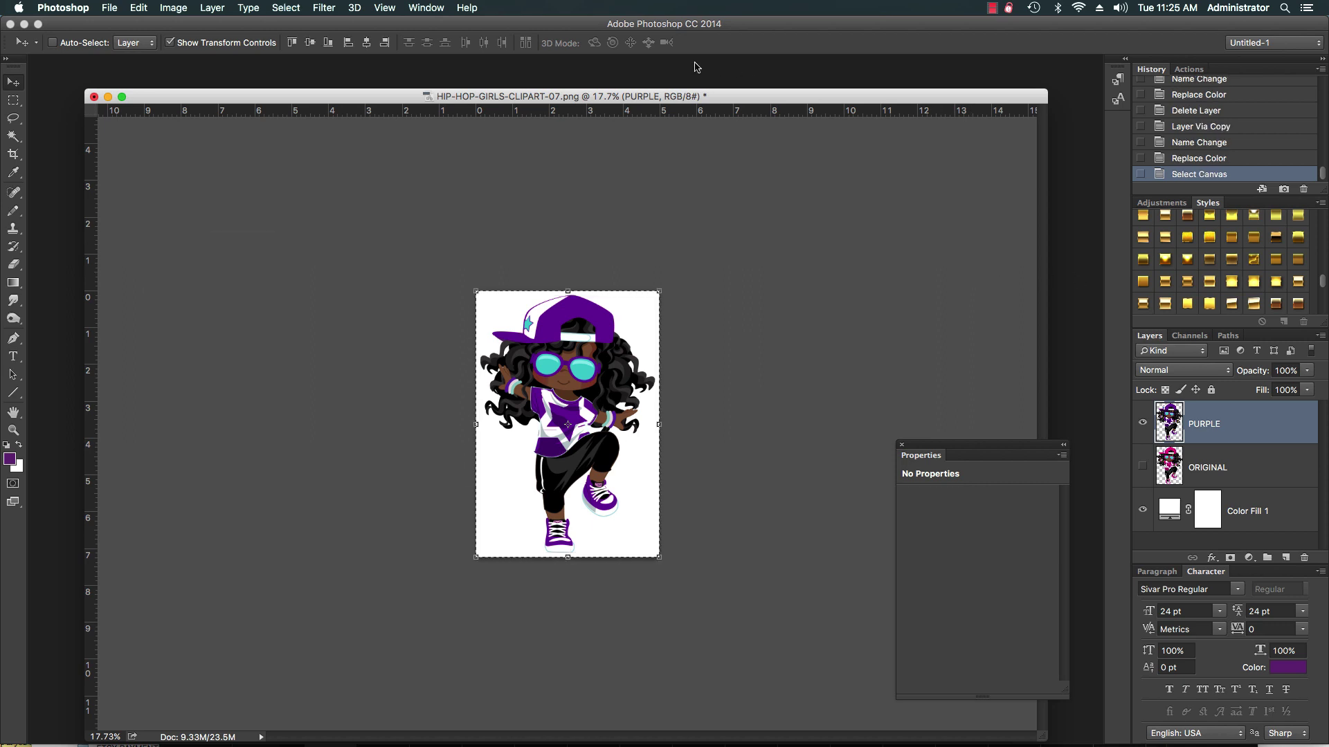
click(418, 9)
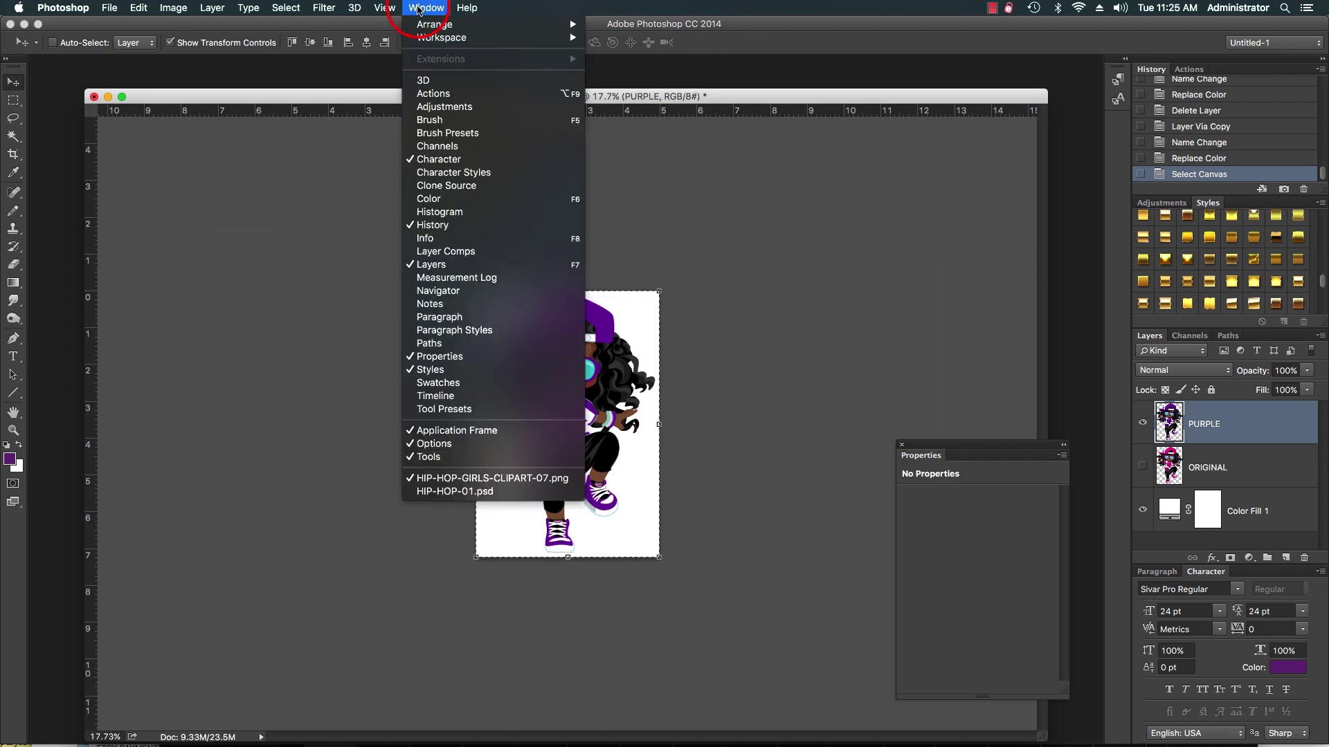
click(455, 492)
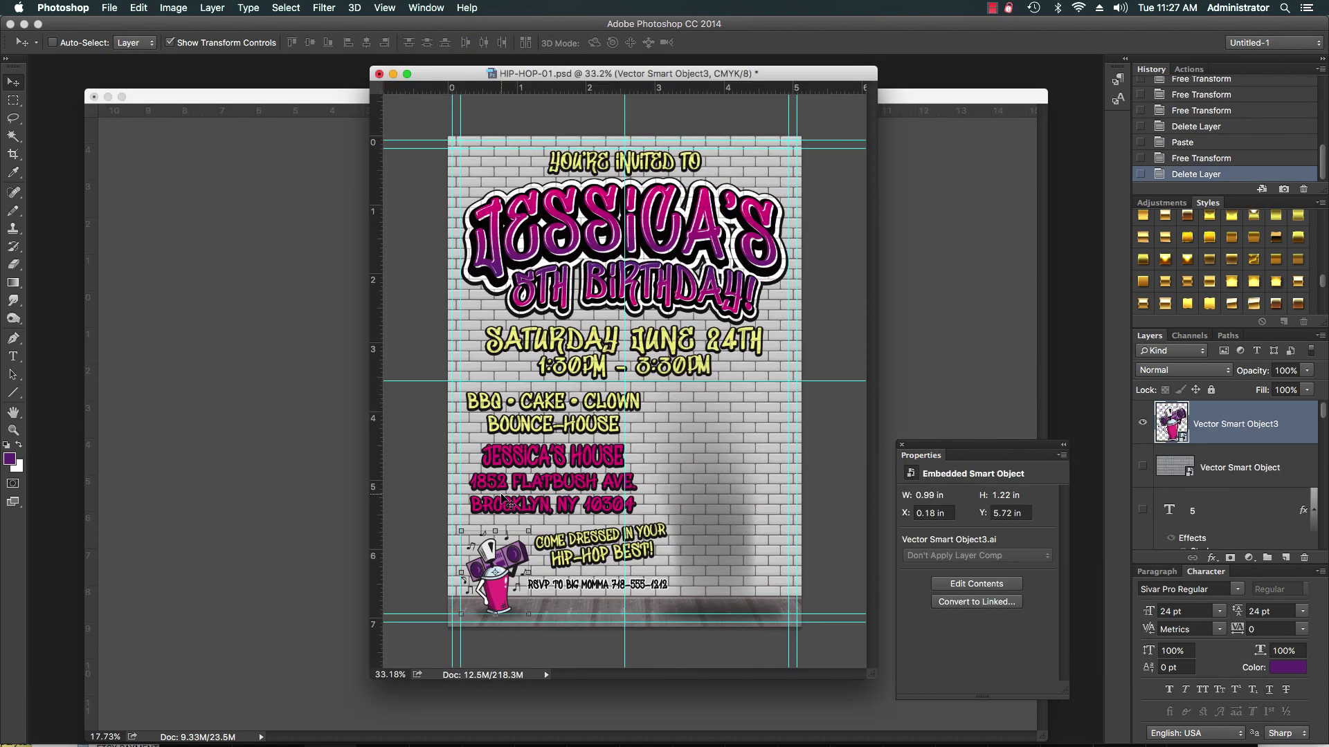
Step: Paste the purple girl into HIP-HOP-01.psd, scale her to about 45%, and apply the transform
key(super+v)
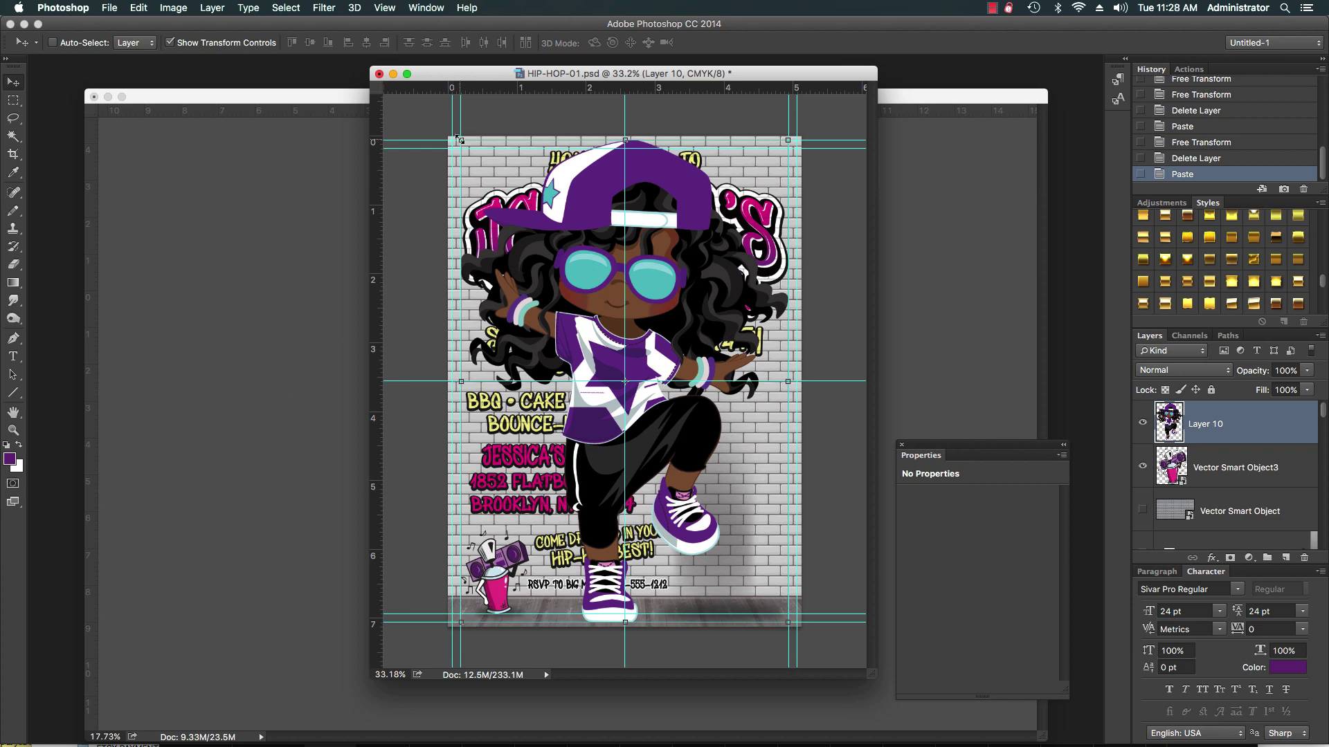
drag(460, 141, 641, 405)
drag(700, 469, 699, 461)
click(13, 81)
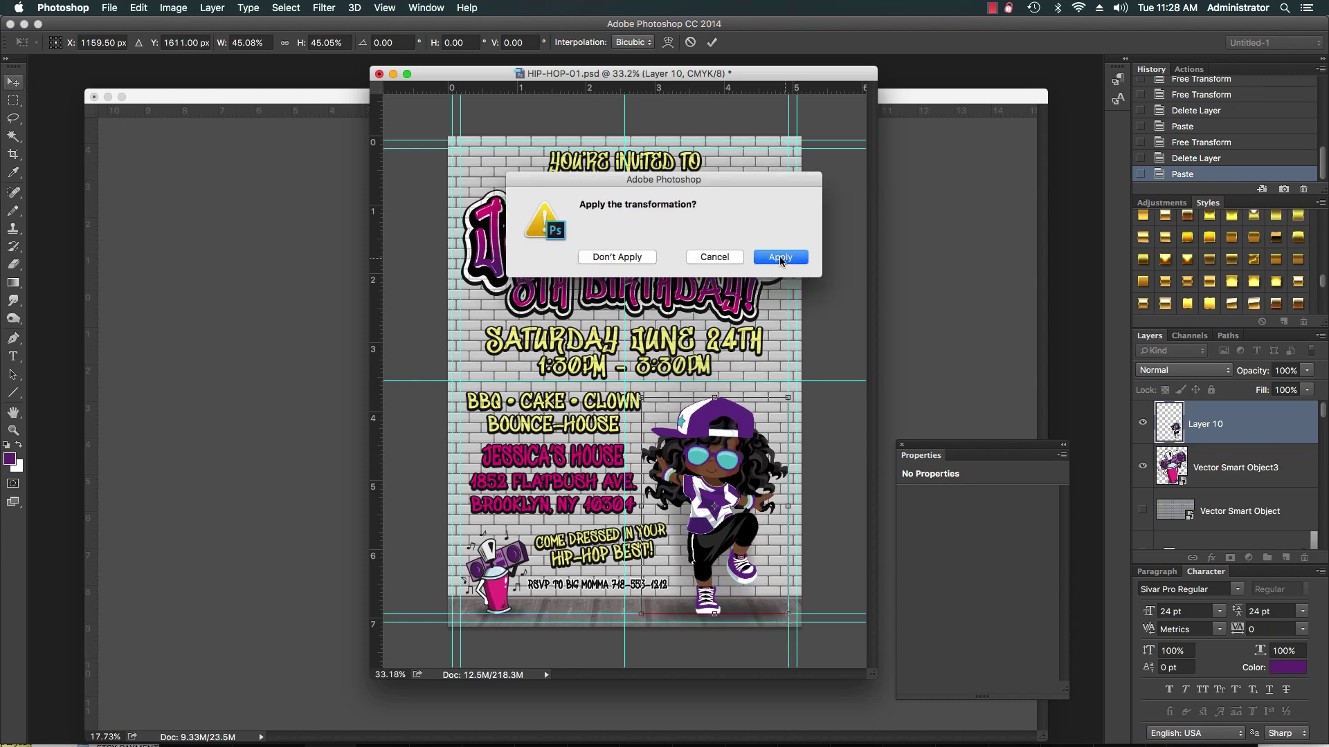
click(781, 258)
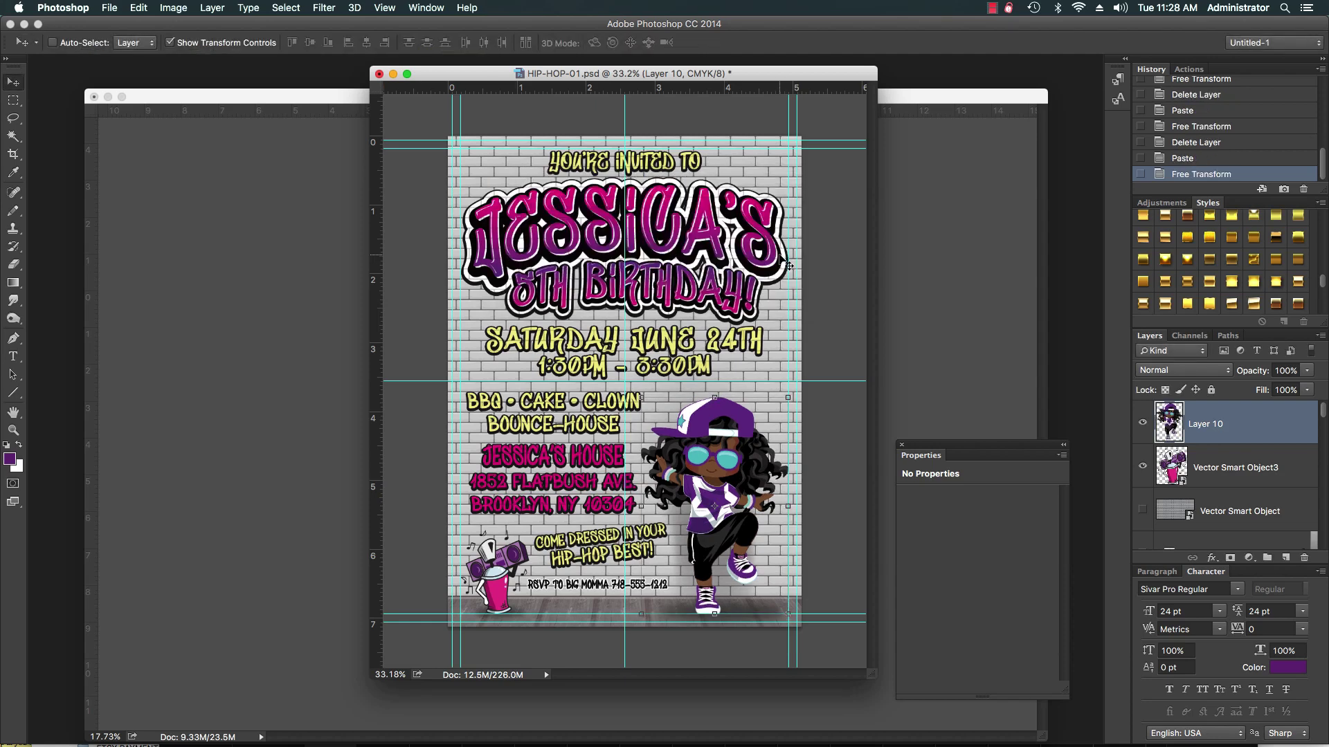